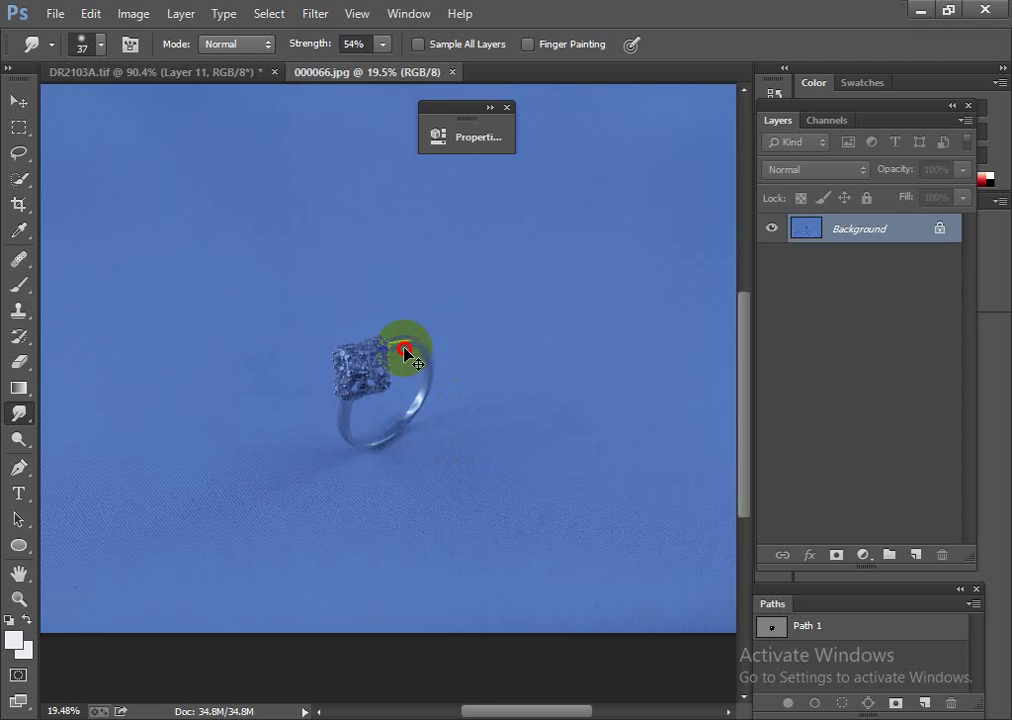
Step: Load Path 1 as a feathered selection and copy the ring onto Layer 1 and Layer 1 copy
{"action": "mouse_move", "coordinate": [488, 463]}
{"action": "left_mouse_down"}
{"action": "mouse_move", "coordinate": [552, 477]}
{"action": "mouse_move", "coordinate": [460, 416]}
{"action": "mouse_move", "coordinate": [569, 481]}
{"action": "left_mouse_up"}
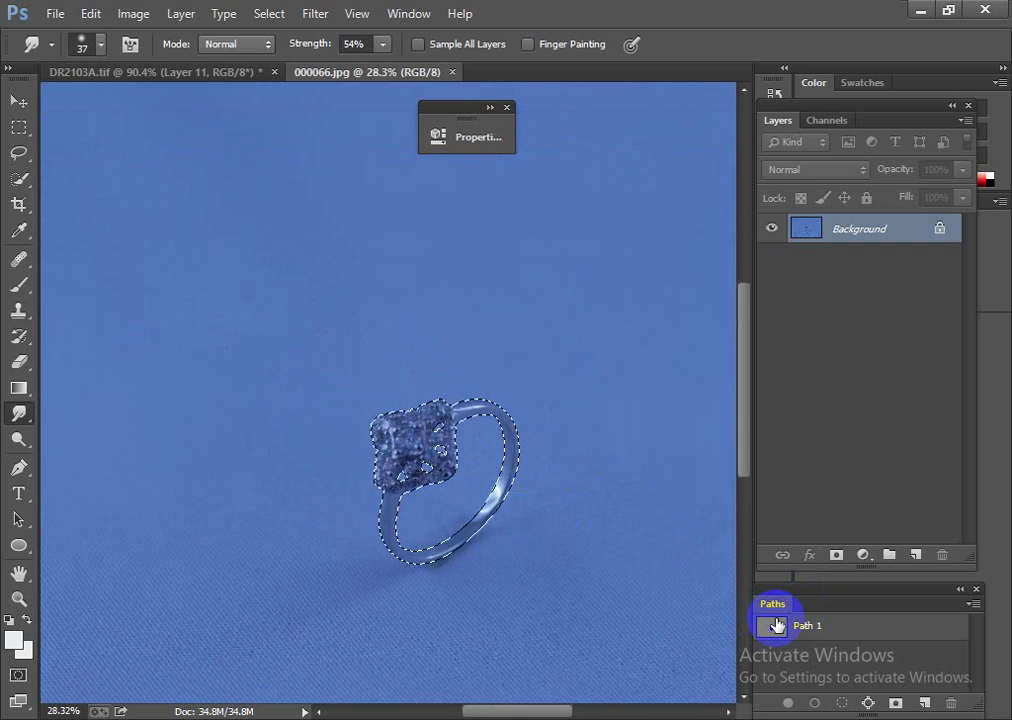
{"action": "key", "text": "shift+F6"}
{"action": "key", "text": "Return"}
{"action": "key", "text": "ctrl+j"}
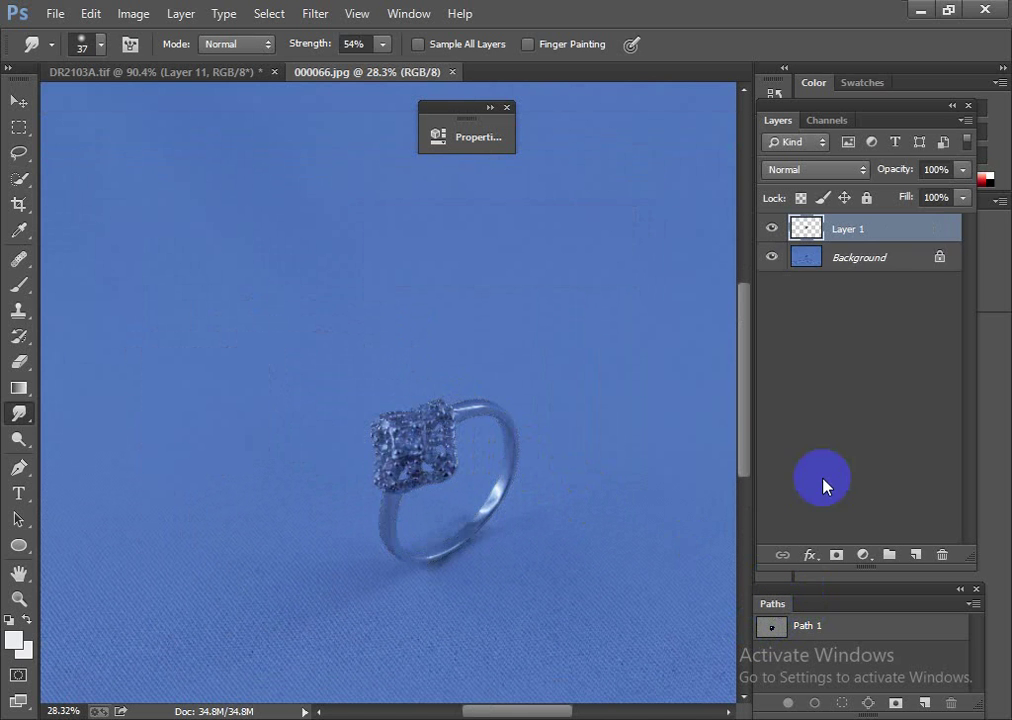
{"action": "key", "text": "ctrl+j"}
Step: Fill Layer 1 with white behind the ring, then zoom in on the ring
{"action": "left_click", "coordinate": [887, 262], "text": "shift"}
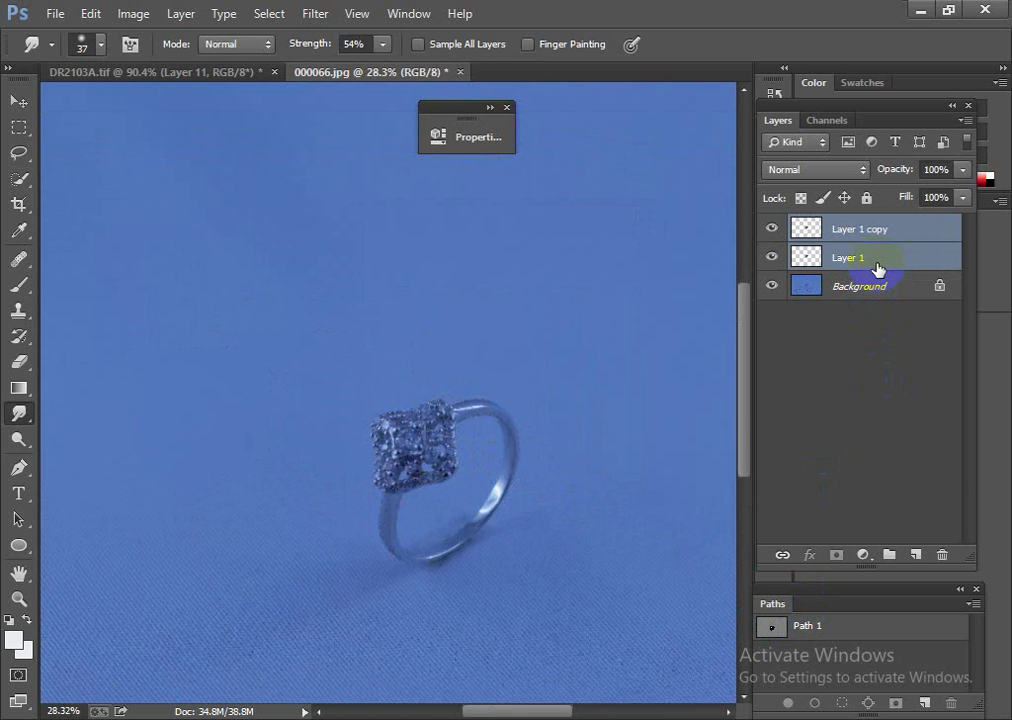
{"action": "left_click", "coordinate": [876, 265]}
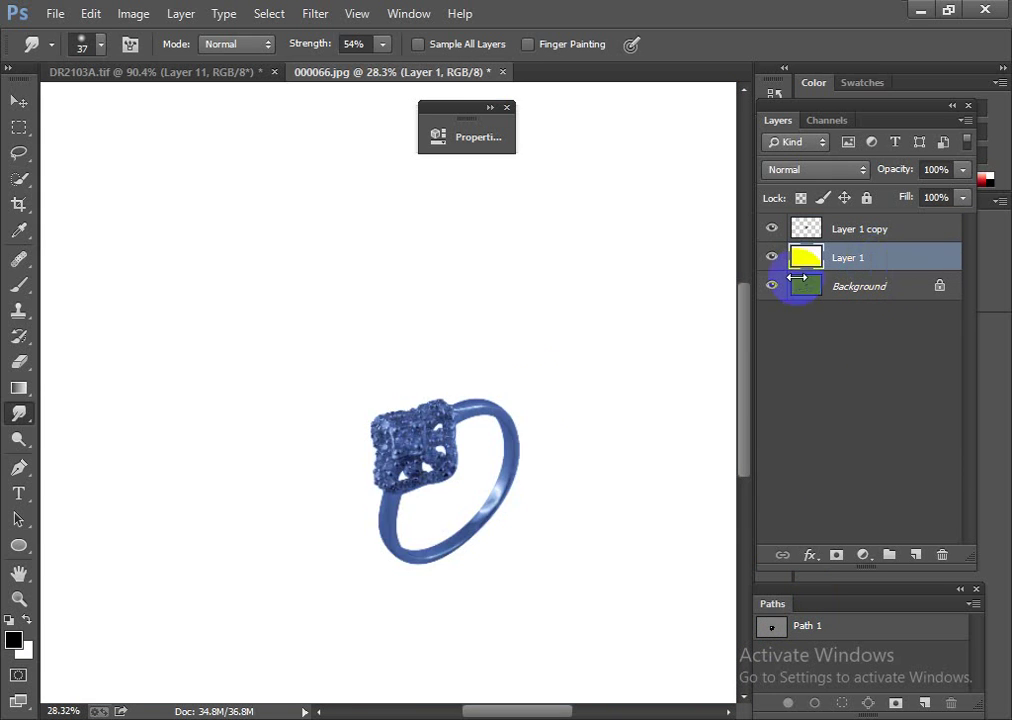
{"action": "left_click", "coordinate": [409, 349], "text": "alt"}
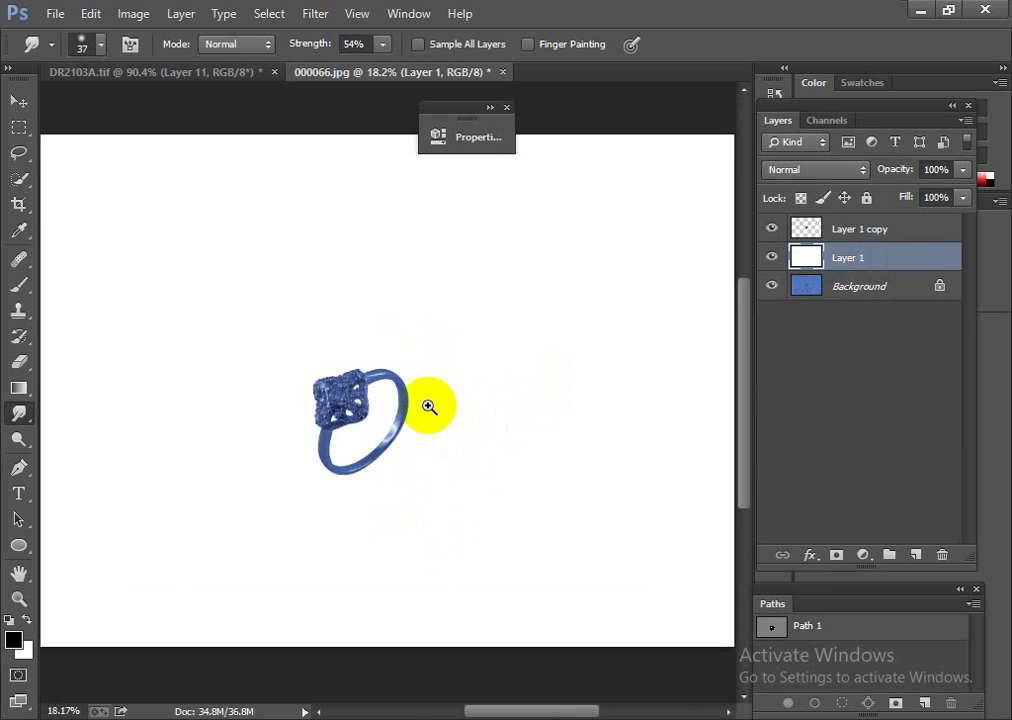
{"action": "left_click_drag", "start_coordinate": [429, 406], "coordinate": [370, 438]}
{"action": "left_click", "coordinate": [339, 463]}
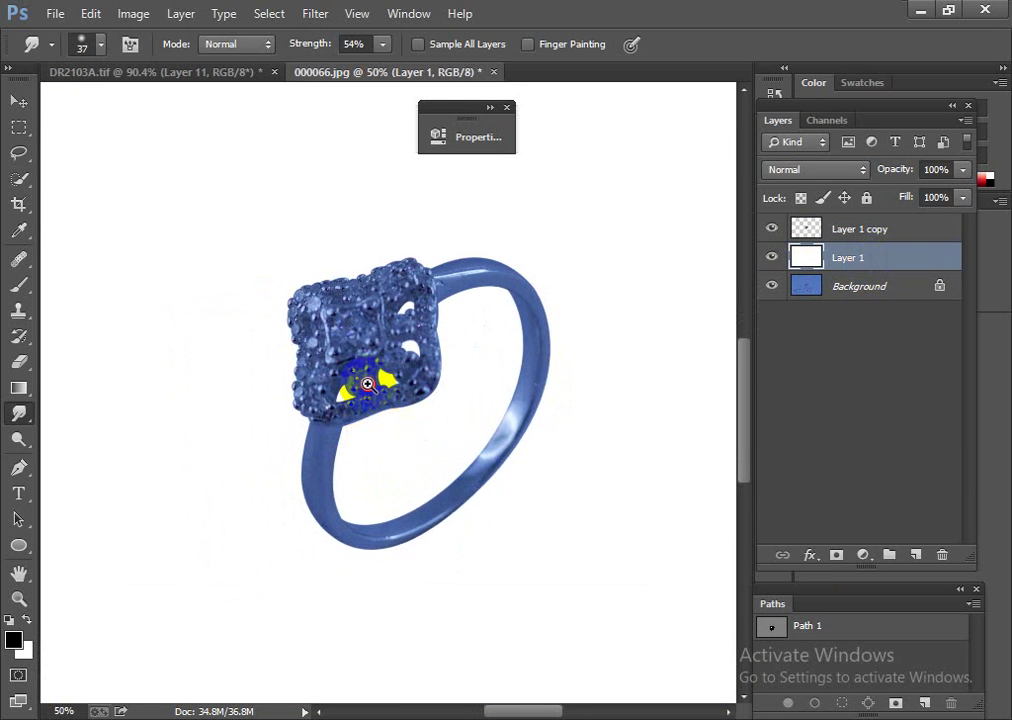
{"action": "left_click_drag", "start_coordinate": [366, 388], "coordinate": [420, 390]}
Step: Bring the gold band image in as Layer 2 and move it to the top of the stack
{"action": "left_click_drag", "start_coordinate": [598, 383], "coordinate": [553, 429]}
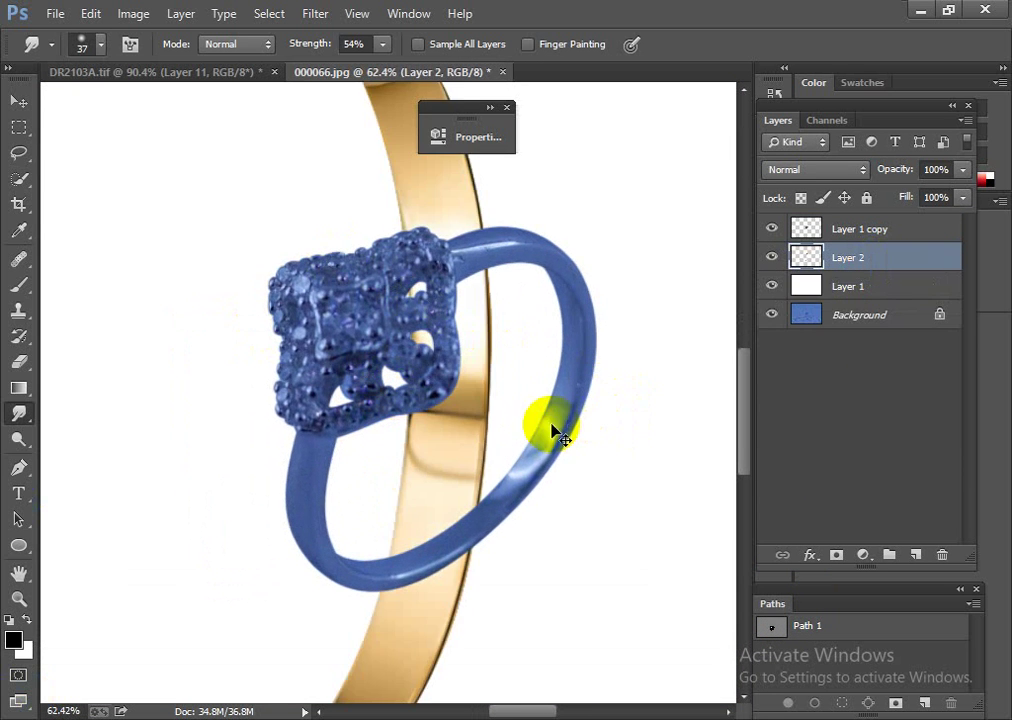
{"action": "key", "text": "ctrl+minus"}
{"action": "left_click_drag", "start_coordinate": [848, 246], "coordinate": [845, 222]}
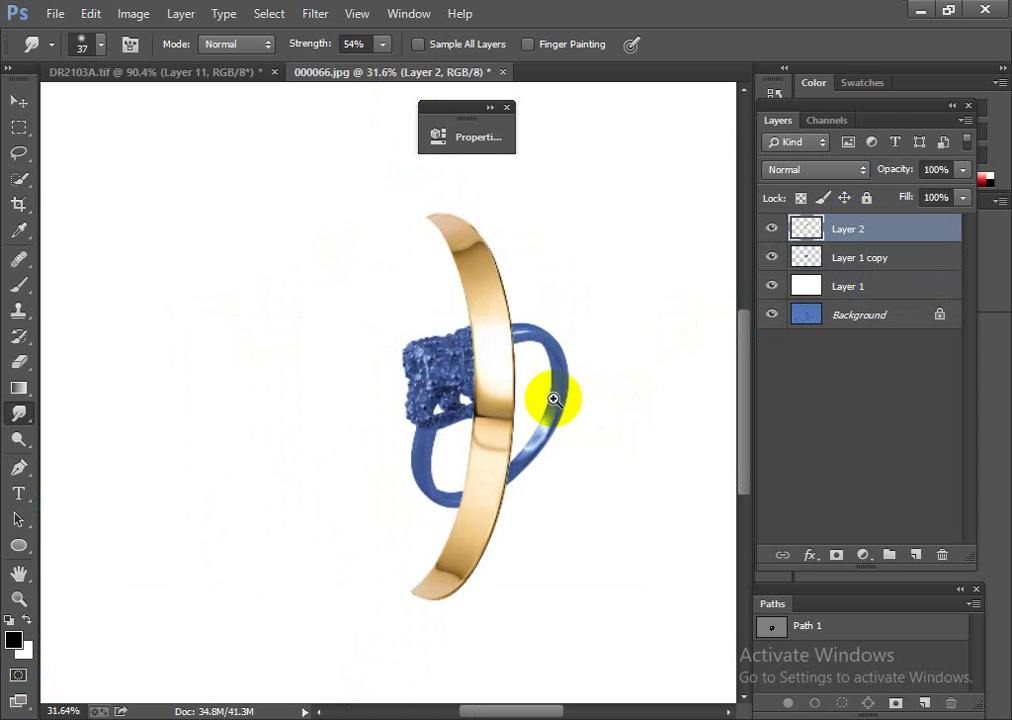
{"action": "mouse_move", "coordinate": [551, 400]}
{"action": "left_mouse_down"}
{"action": "mouse_move", "coordinate": [515, 461]}
{"action": "mouse_move", "coordinate": [442, 406]}
{"action": "left_mouse_up"}
Step: Rotate the gold band diagonally, shrink it to about 38% and move it onto the ring
{"action": "key", "text": "ctrl+t"}
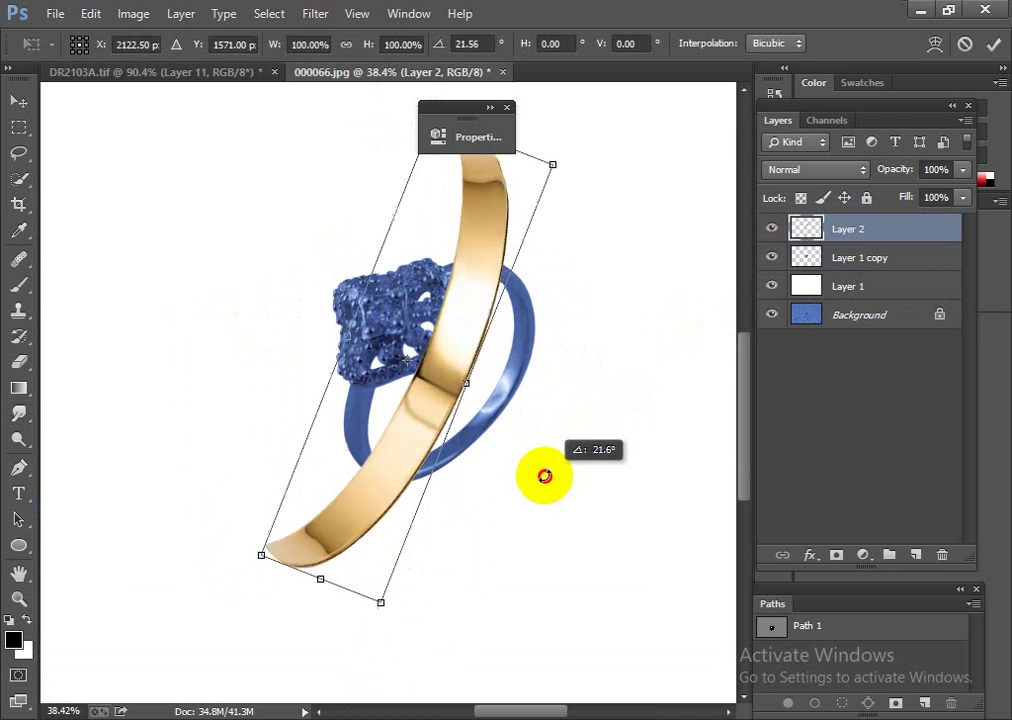
{"action": "left_click_drag", "start_coordinate": [547, 477], "coordinate": [571, 243]}
{"action": "mouse_move", "coordinate": [579, 188]}
{"action": "left_mouse_down"}
{"action": "mouse_move", "coordinate": [452, 285]}
{"action": "mouse_move", "coordinate": [463, 289]}
{"action": "left_mouse_up"}
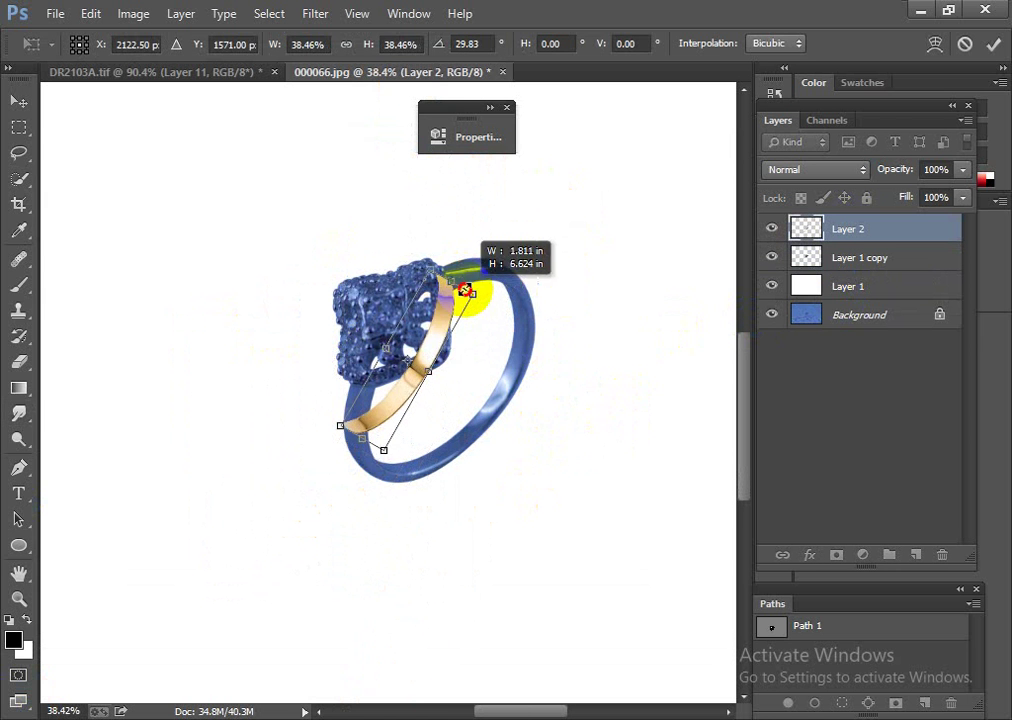
{"action": "left_click_drag", "start_coordinate": [440, 338], "coordinate": [499, 372]}
{"action": "scroll", "coordinate": [490, 383], "scroll_direction": "up", "scroll_amount": 4}
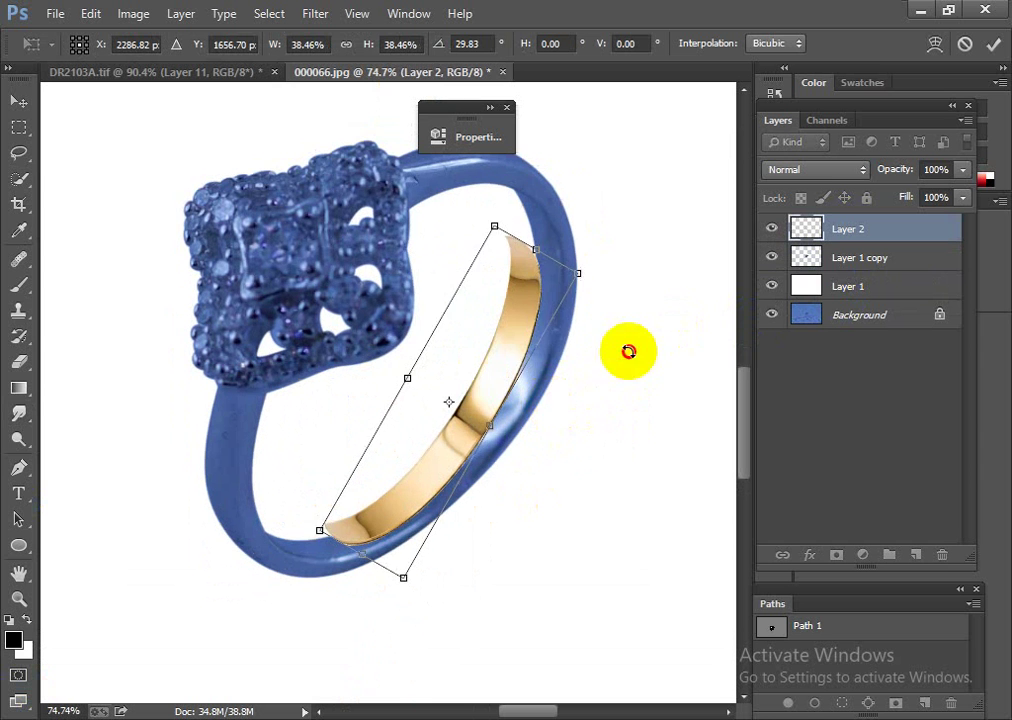
Step: Skew and reshape the gold band to follow the ring's inner curve, then apply the transform
{"action": "left_click_drag", "start_coordinate": [628, 350], "coordinate": [630, 372]}
{"action": "left_click_drag", "start_coordinate": [593, 291], "coordinate": [576, 321]}
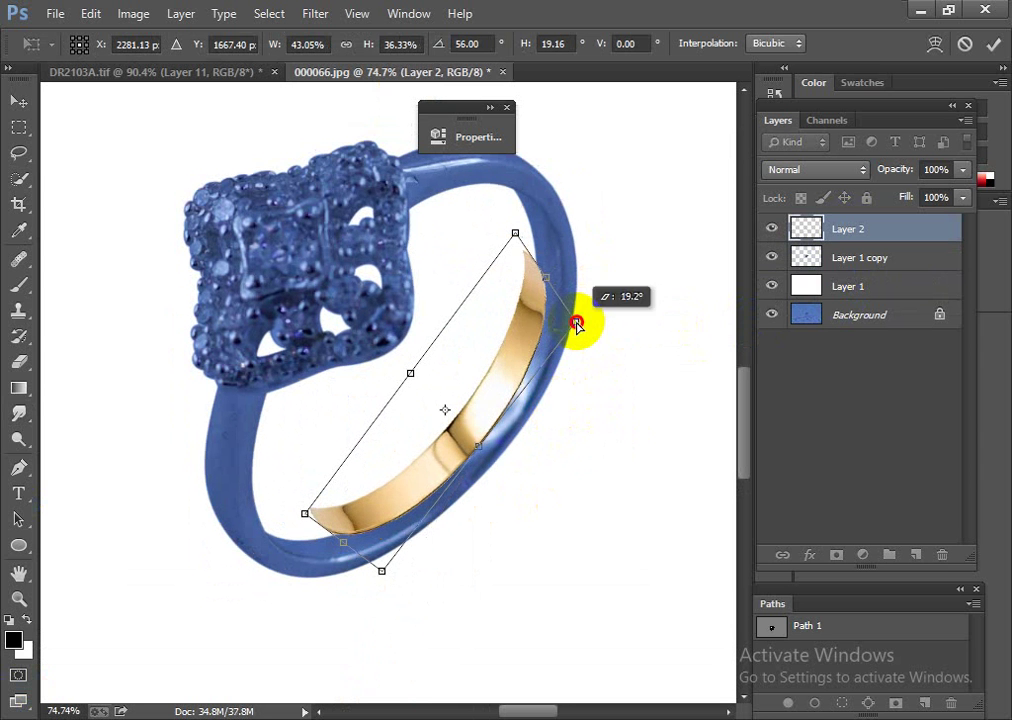
{"action": "left_click_drag", "start_coordinate": [383, 580], "coordinate": [395, 553]}
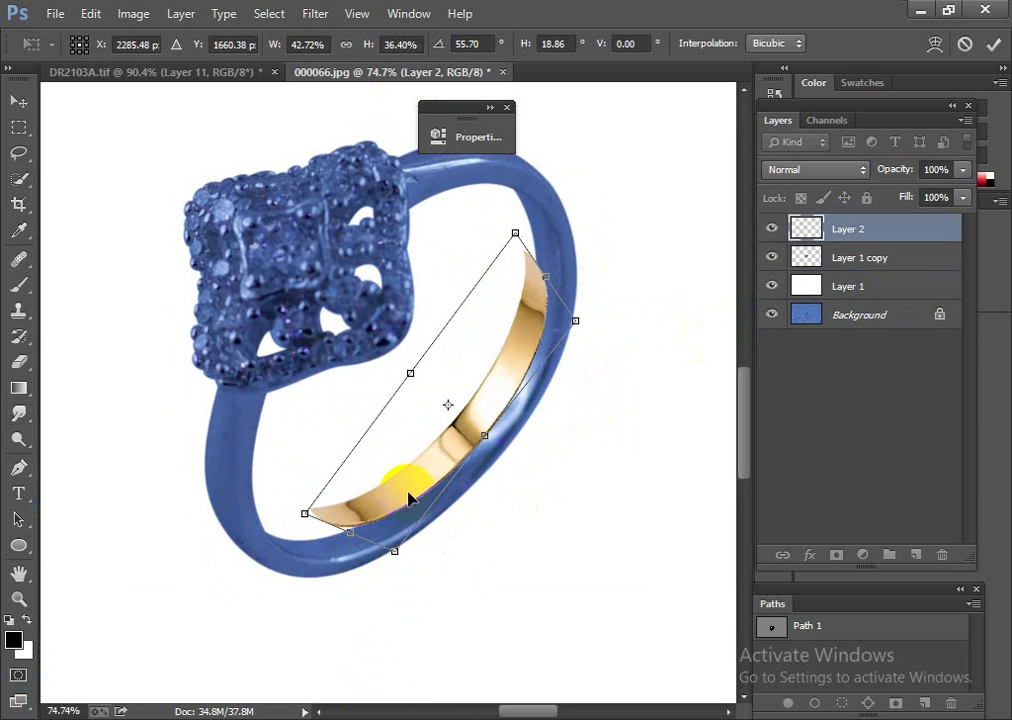
{"action": "left_click_drag", "start_coordinate": [402, 485], "coordinate": [413, 515]}
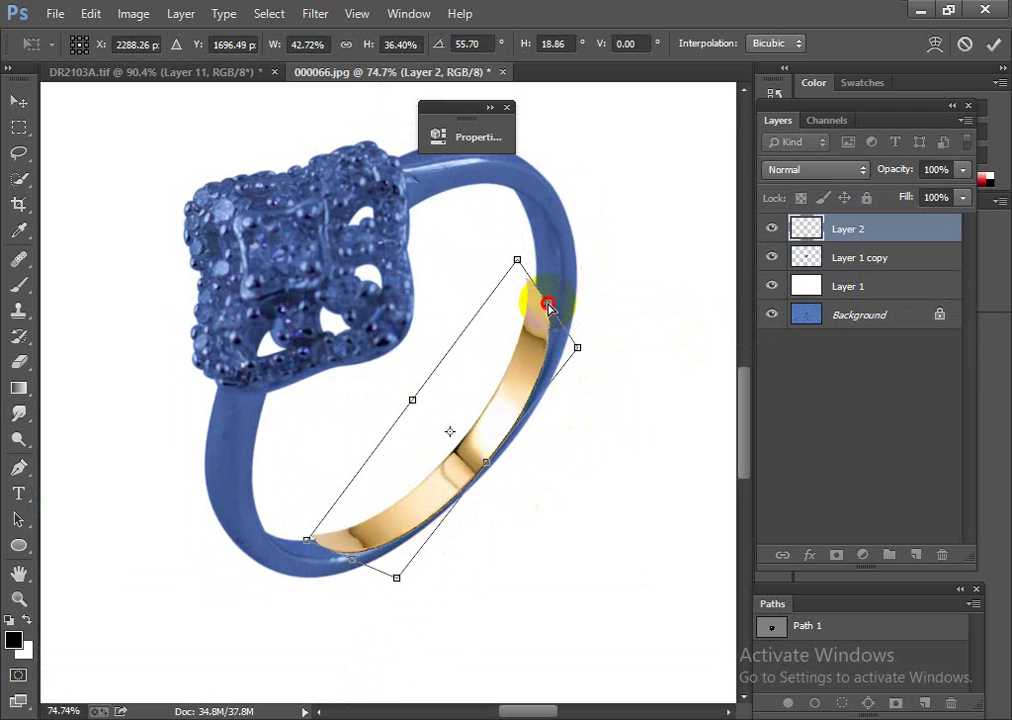
{"action": "left_click_drag", "start_coordinate": [548, 306], "coordinate": [563, 244]}
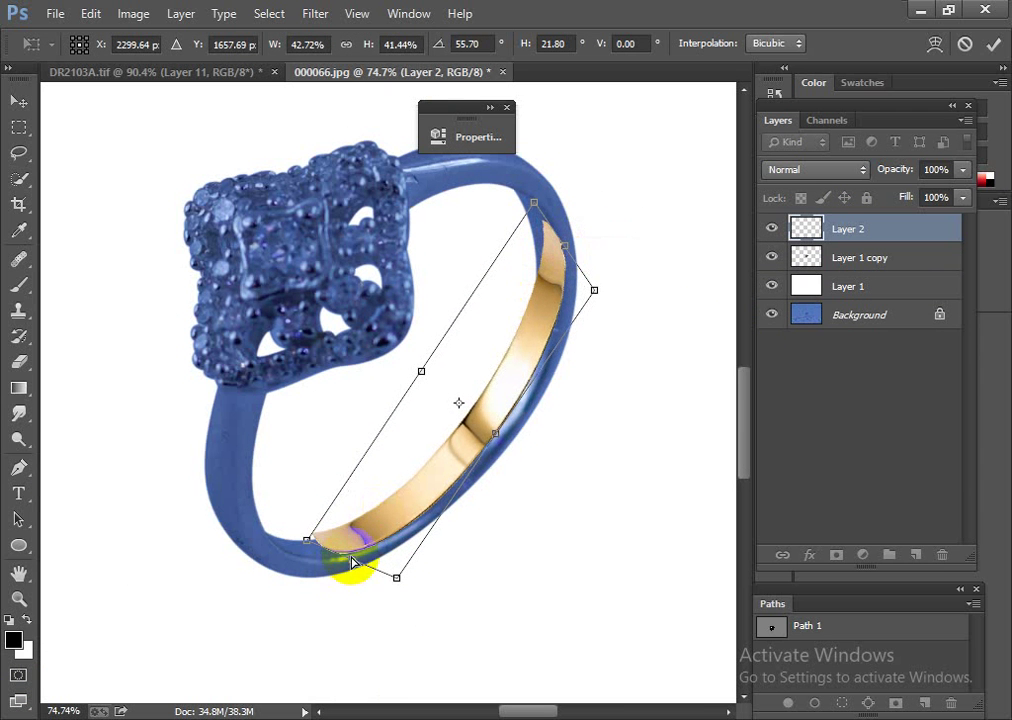
{"action": "left_click_drag", "start_coordinate": [351, 562], "coordinate": [329, 568]}
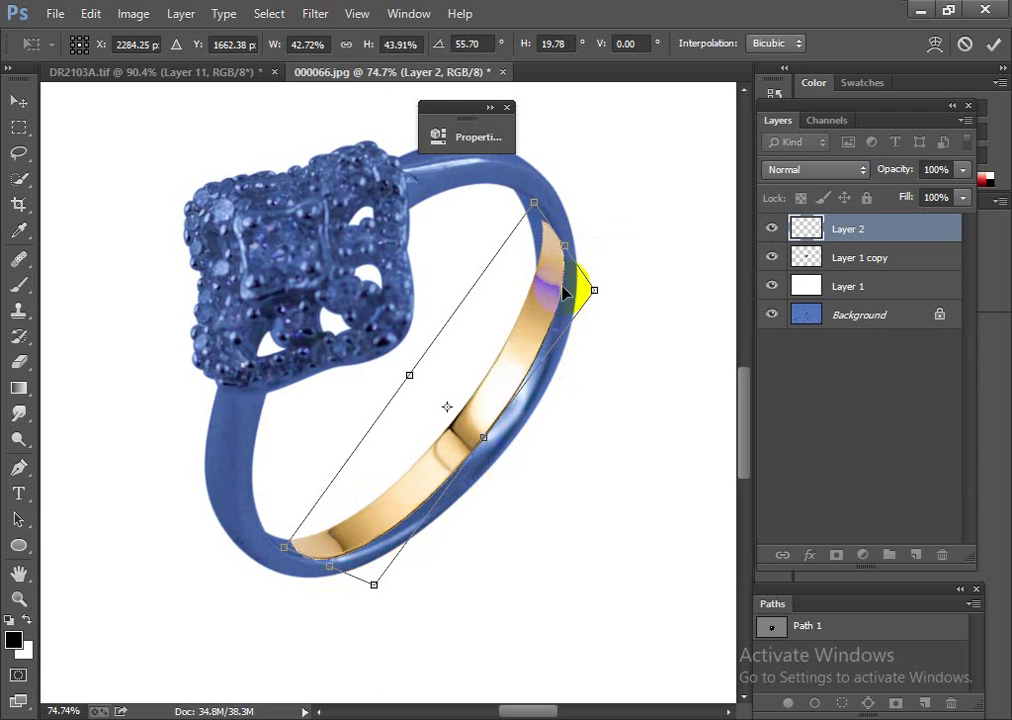
{"action": "left_click_drag", "start_coordinate": [512, 349], "coordinate": [527, 358]}
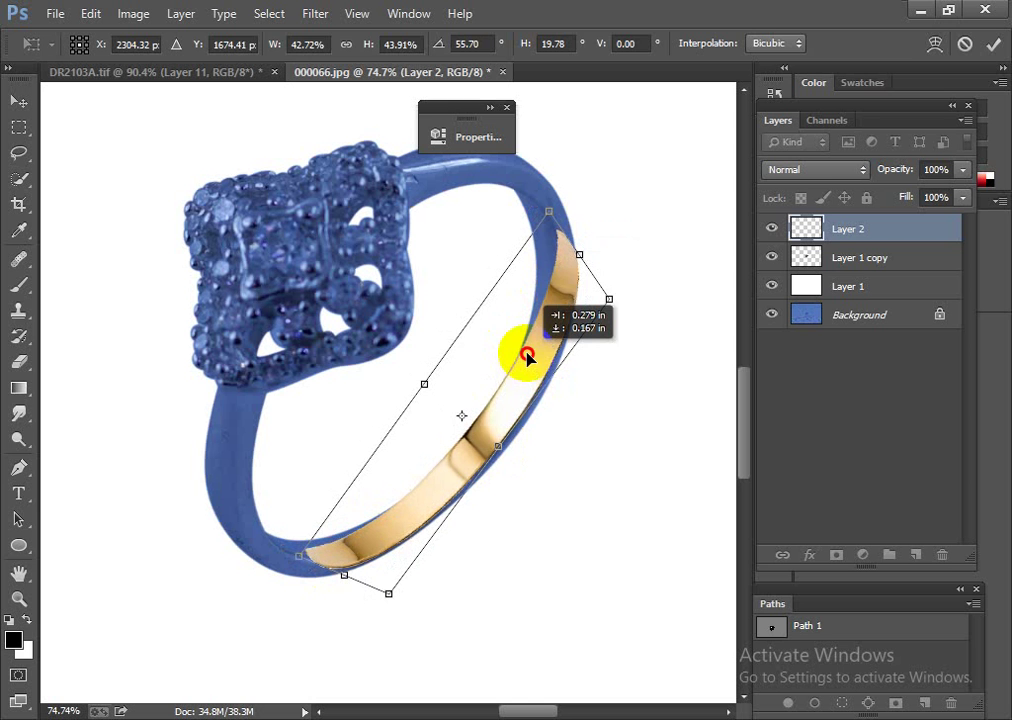
{"action": "key", "text": "Return"}
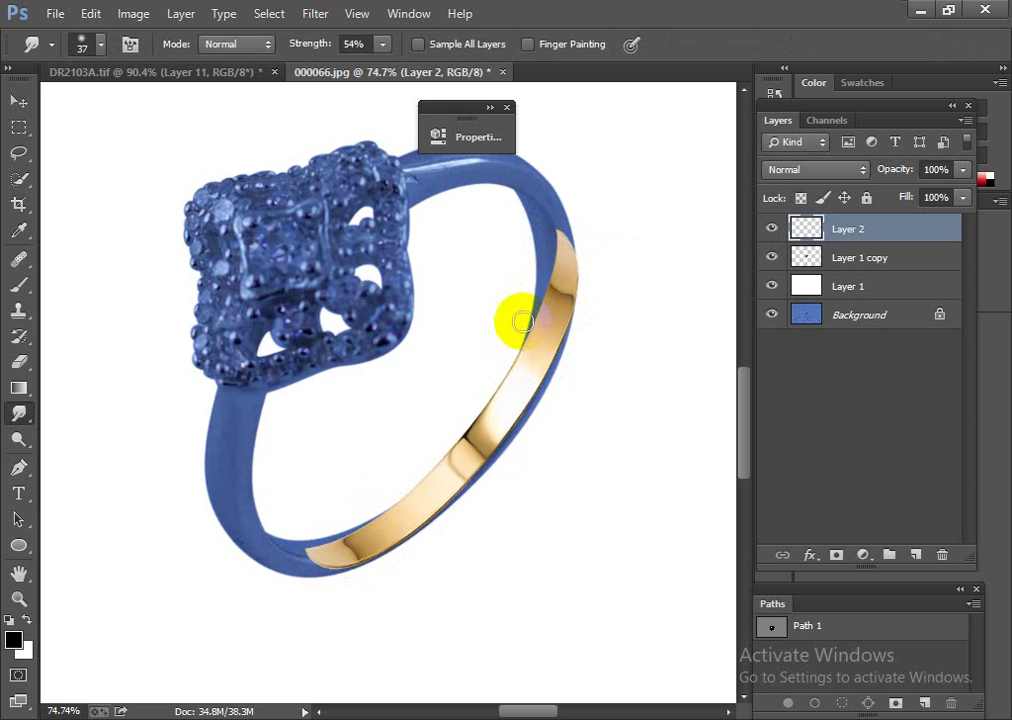
Step: Warp Layer 2's gold band, pulling its top up and bowing its sides to hug the ring's shank
{"action": "key", "text": "ctrl+t"}
{"action": "right_click", "coordinate": [456, 363]}
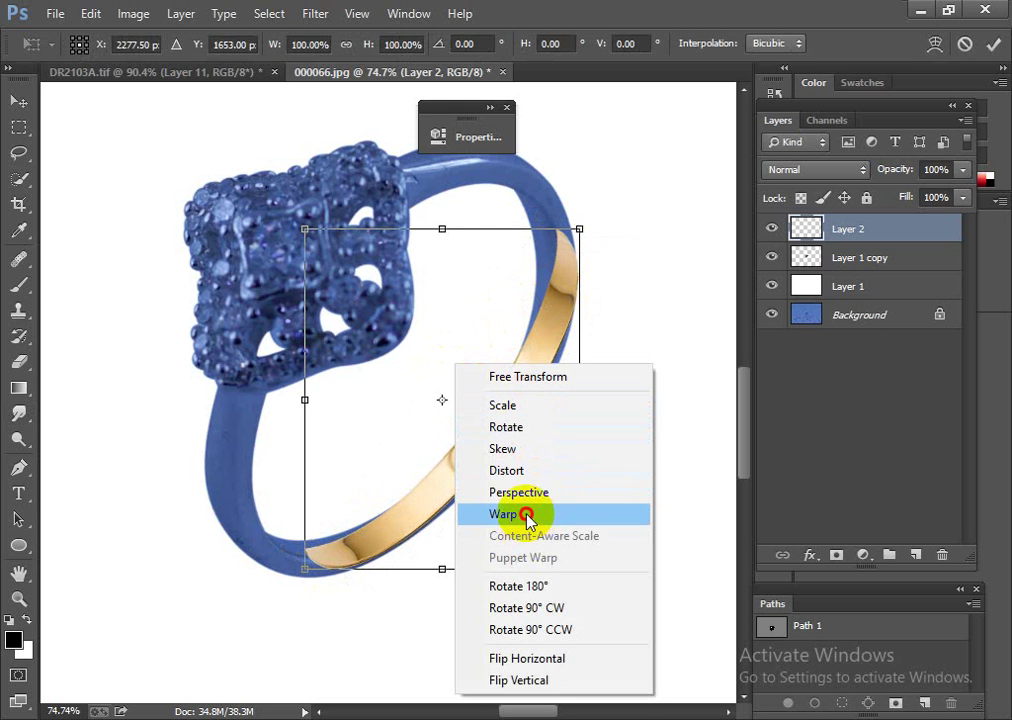
{"action": "left_click", "coordinate": [526, 517]}
{"action": "scroll", "coordinate": [668, 247], "scroll_direction": "up", "scroll_amount": 2}
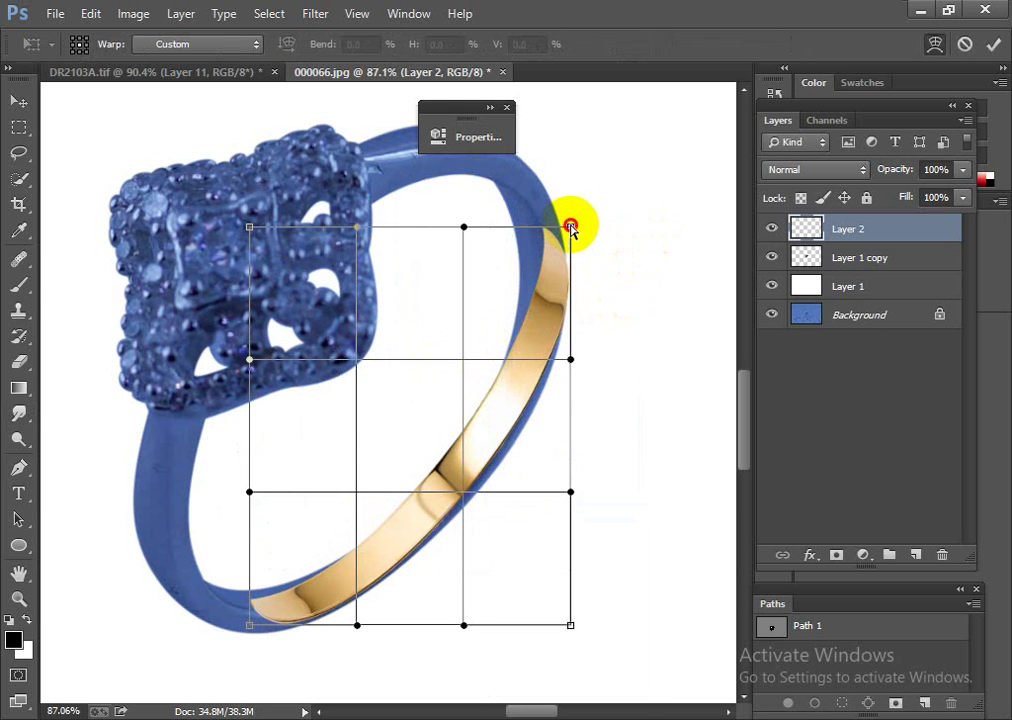
{"action": "left_click_drag", "start_coordinate": [570, 227], "coordinate": [517, 173]}
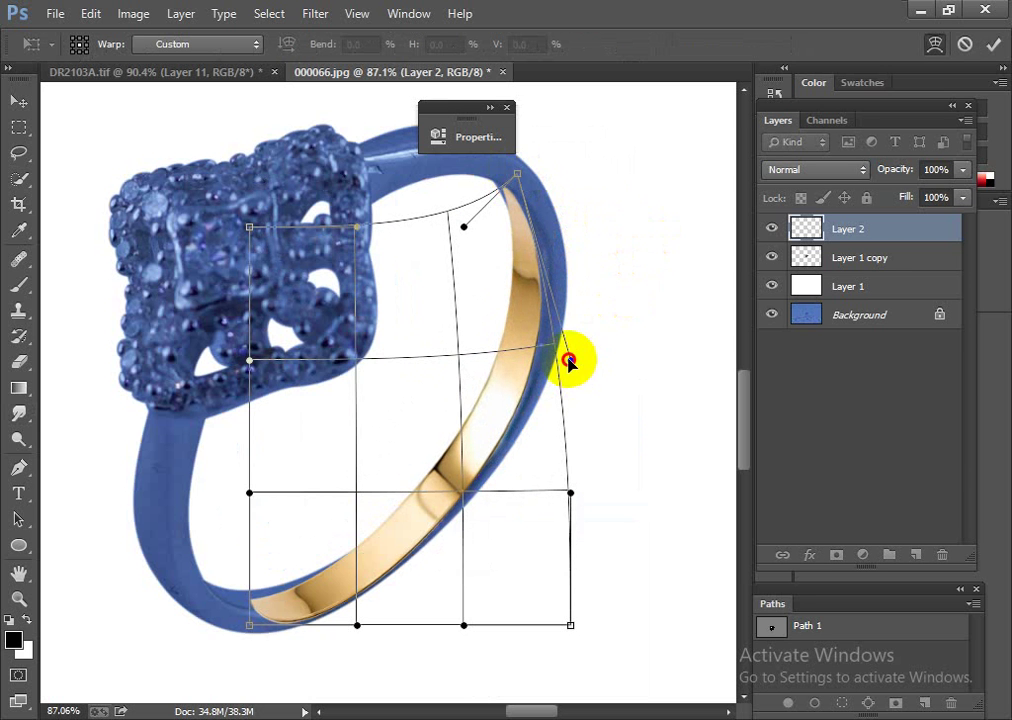
{"action": "mouse_move", "coordinate": [568, 362]}
{"action": "left_mouse_down"}
{"action": "mouse_move", "coordinate": [588, 374]}
{"action": "mouse_move", "coordinate": [605, 354]}
{"action": "left_mouse_up"}
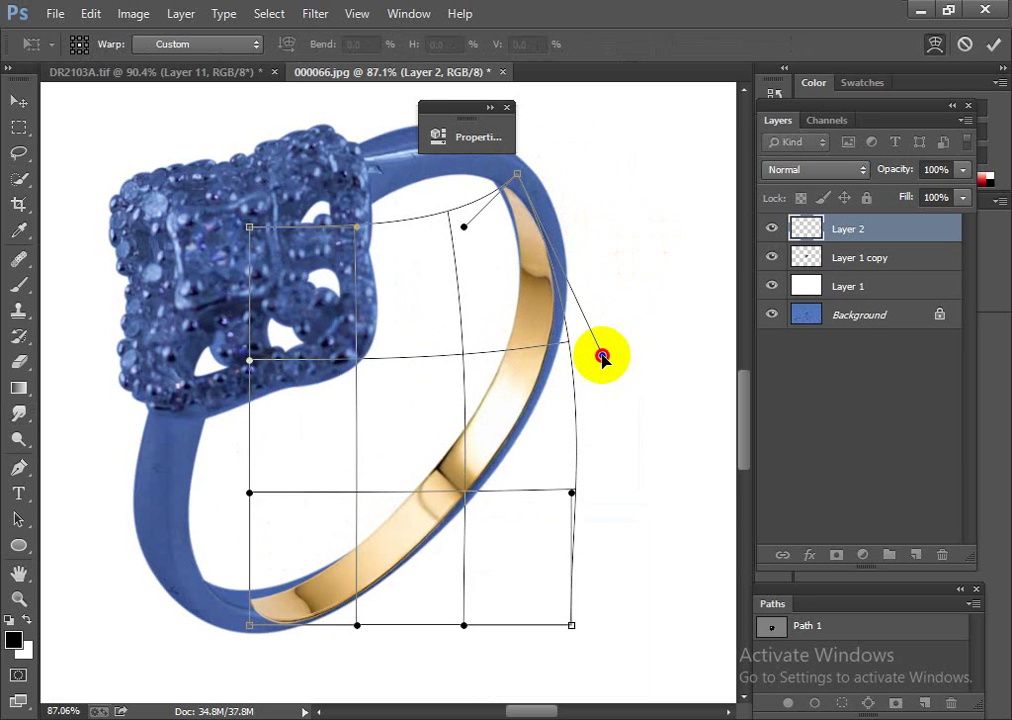
{"action": "mouse_move", "coordinate": [509, 478]}
{"action": "left_mouse_down"}
{"action": "mouse_move", "coordinate": [426, 512]}
{"action": "mouse_move", "coordinate": [398, 562]}
{"action": "mouse_move", "coordinate": [301, 514]}
{"action": "left_mouse_up"}
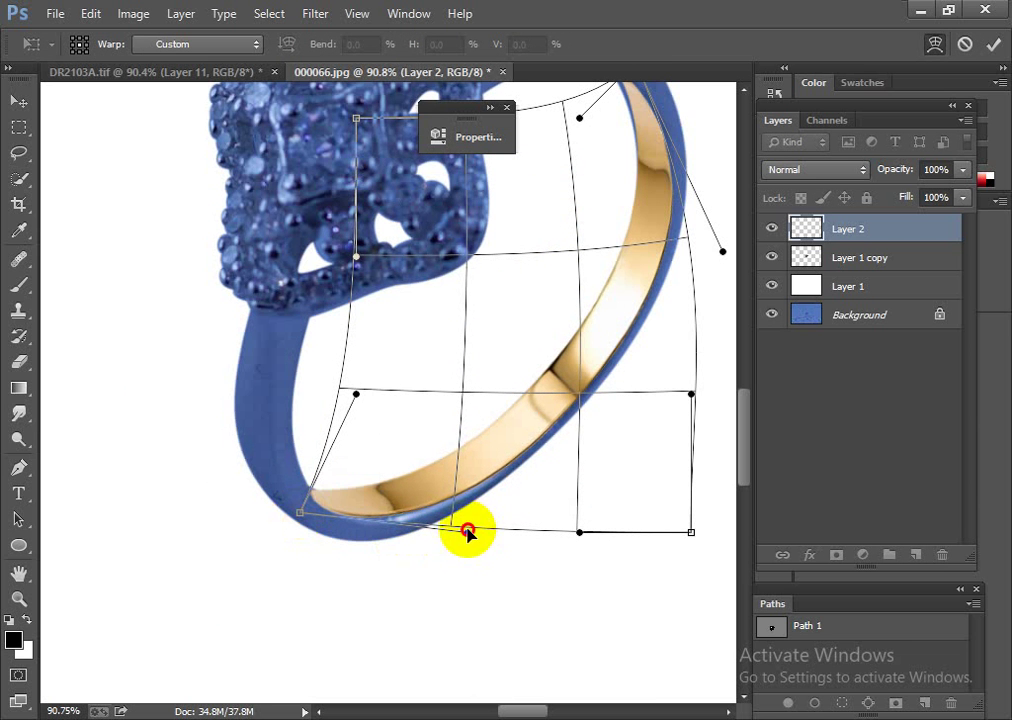
{"action": "left_click_drag", "start_coordinate": [467, 531], "coordinate": [463, 551]}
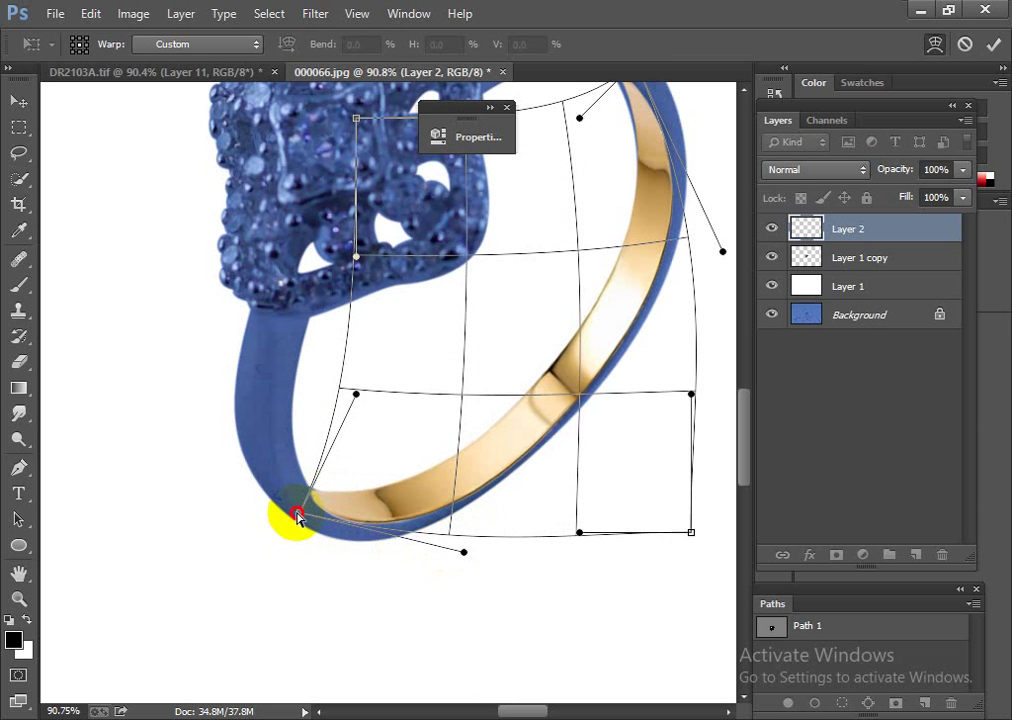
{"action": "mouse_move", "coordinate": [298, 515]}
{"action": "left_mouse_down"}
{"action": "mouse_move", "coordinate": [303, 504]}
{"action": "mouse_move", "coordinate": [417, 470]}
{"action": "mouse_move", "coordinate": [596, 533]}
{"action": "mouse_move", "coordinate": [572, 542]}
{"action": "mouse_move", "coordinate": [572, 578]}
{"action": "mouse_move", "coordinate": [526, 479]}
{"action": "mouse_move", "coordinate": [475, 509]}
{"action": "mouse_move", "coordinate": [558, 481]}
{"action": "mouse_move", "coordinate": [461, 474]}
{"action": "left_mouse_up"}
{"action": "key", "text": "Return"}
Step: Apply a second warp to Layer 2, tucking the gold band's right edge inside the blue ring
{"action": "key", "text": "ctrl+t"}
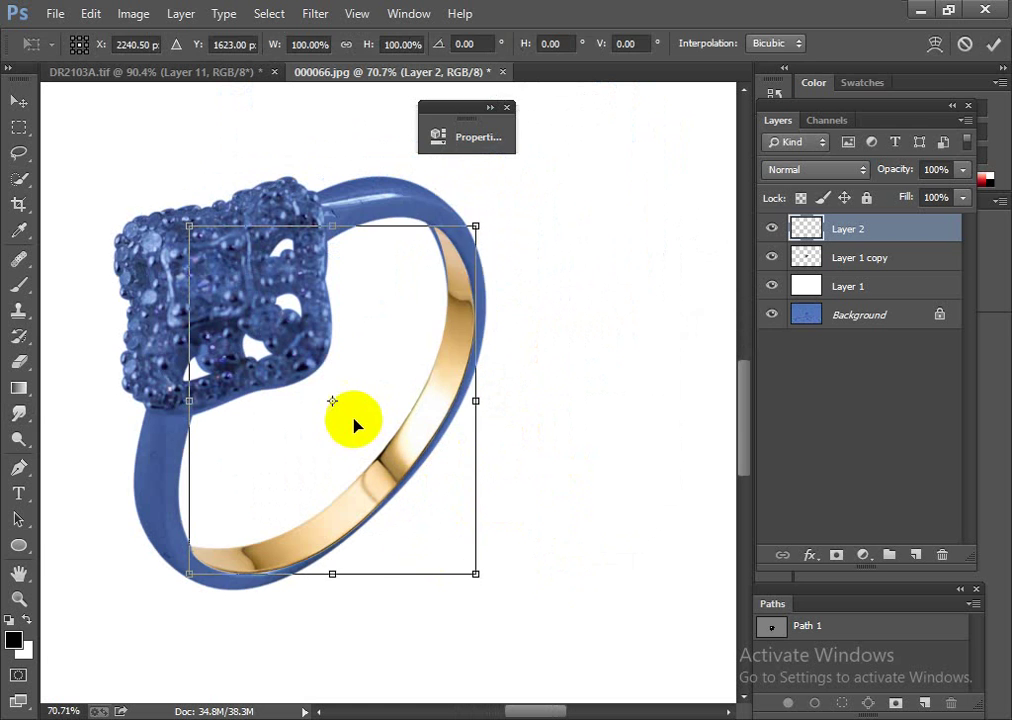
{"action": "right_click", "coordinate": [355, 430]}
{"action": "left_click", "coordinate": [452, 244]}
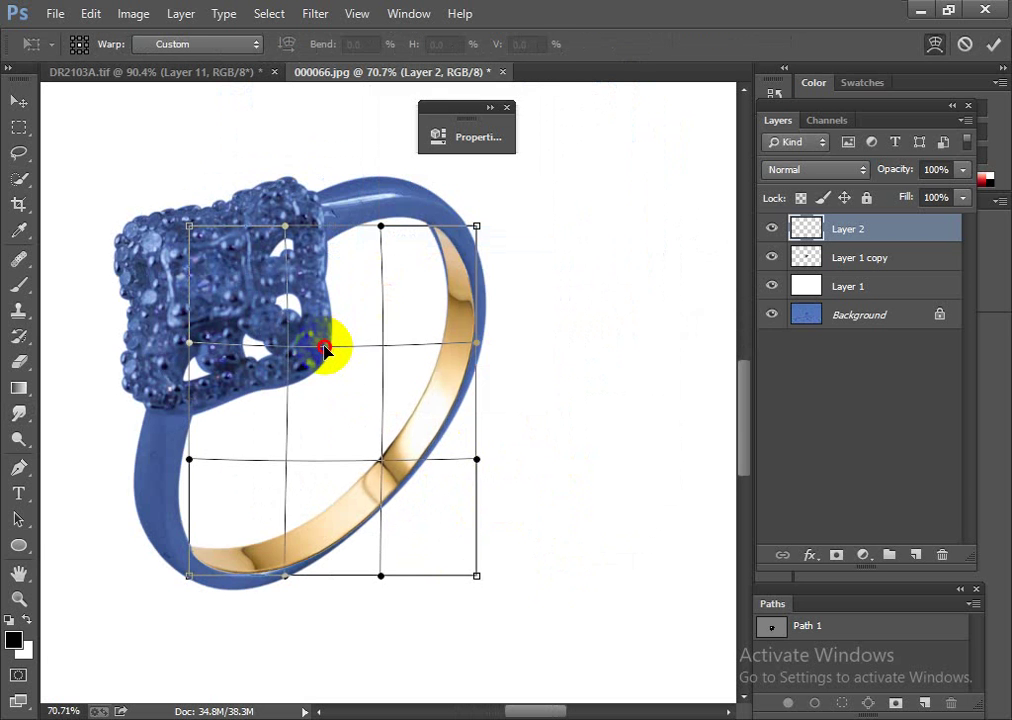
{"action": "left_click_drag", "start_coordinate": [330, 345], "coordinate": [323, 358]}
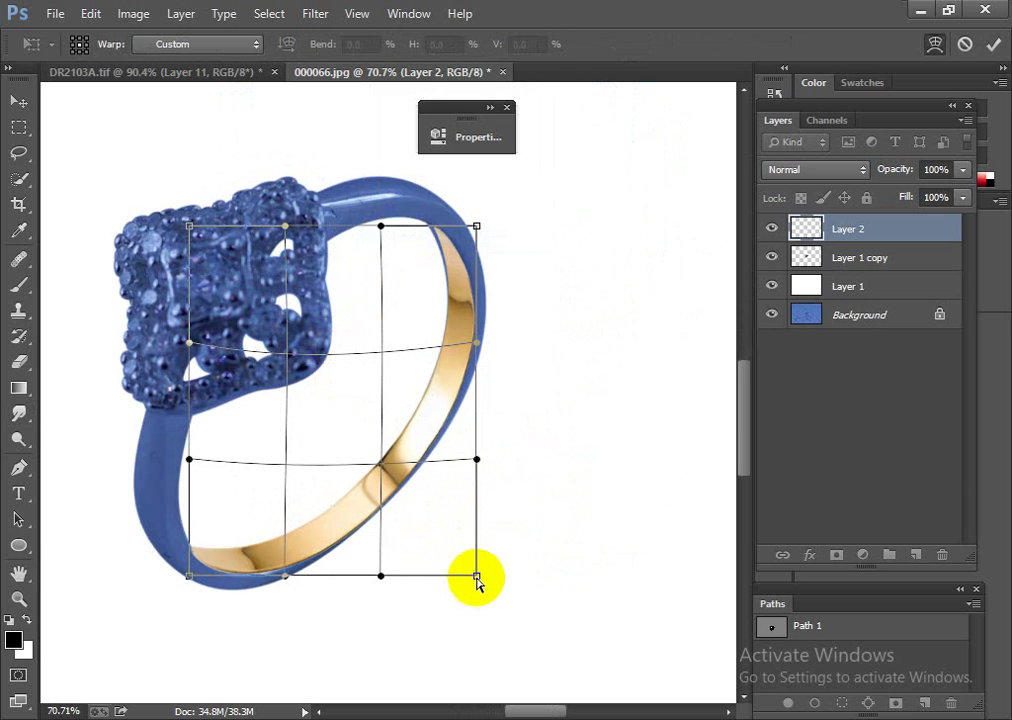
{"action": "left_click_drag", "start_coordinate": [477, 578], "coordinate": [463, 575]}
{"action": "left_click_drag", "start_coordinate": [501, 321], "coordinate": [536, 343]}
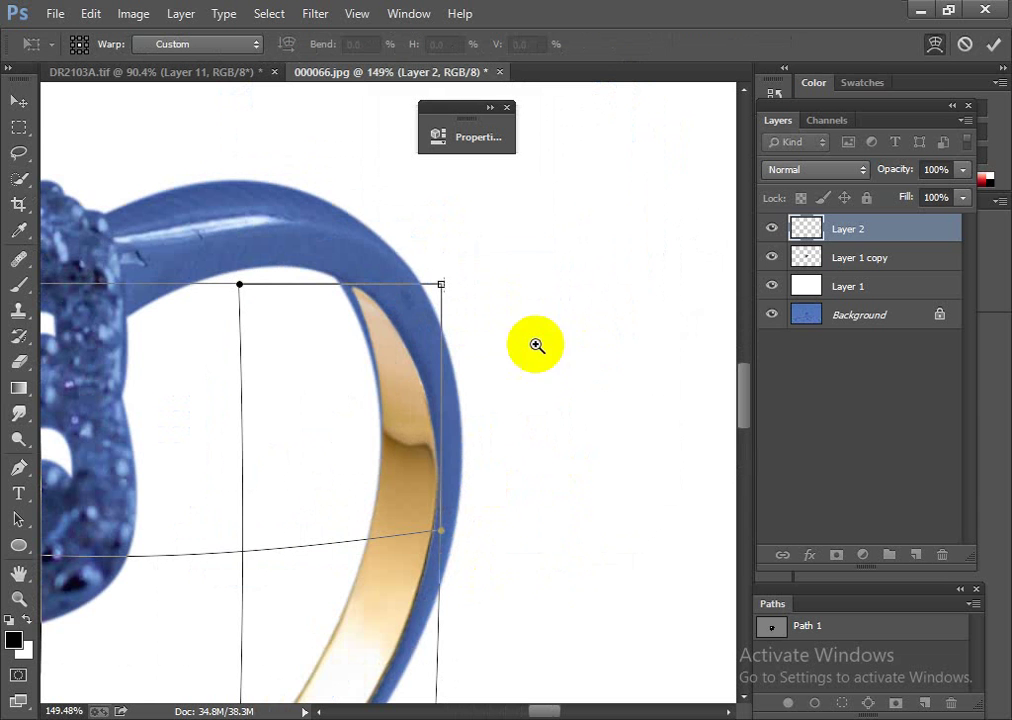
{"action": "left_click_drag", "start_coordinate": [445, 289], "coordinate": [429, 282]}
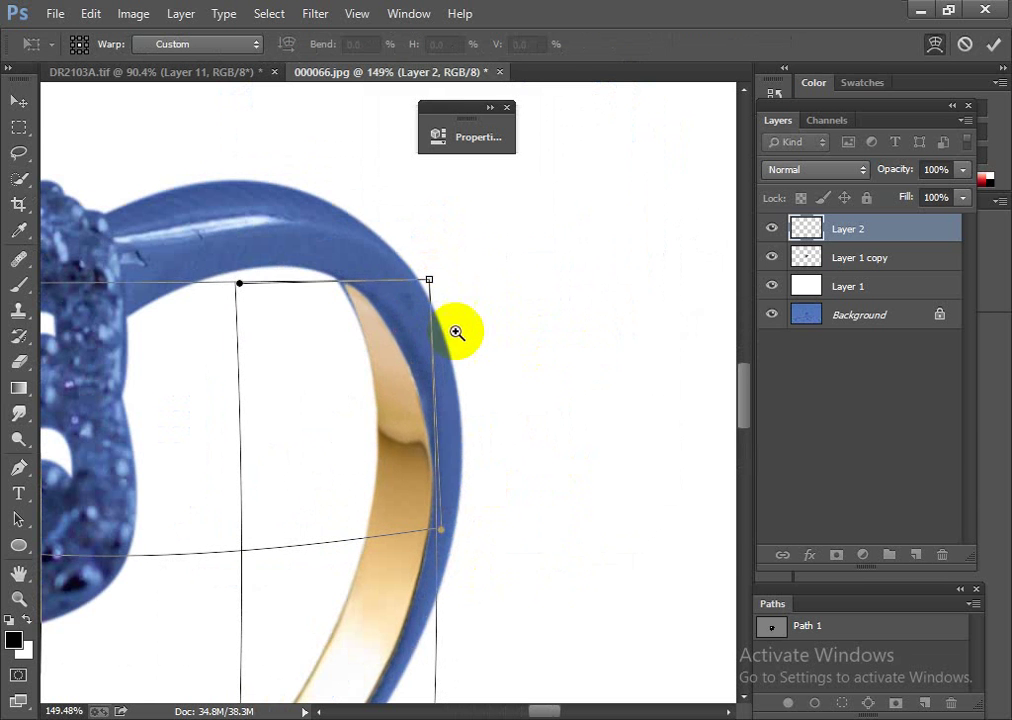
{"action": "mouse_move", "coordinate": [456, 334]}
{"action": "left_mouse_down"}
{"action": "mouse_move", "coordinate": [435, 490]}
{"action": "mouse_move", "coordinate": [380, 412]}
{"action": "mouse_move", "coordinate": [402, 492]}
{"action": "mouse_move", "coordinate": [384, 494]}
{"action": "mouse_move", "coordinate": [436, 514]}
{"action": "mouse_move", "coordinate": [361, 485]}
{"action": "mouse_move", "coordinate": [425, 530]}
{"action": "mouse_move", "coordinate": [328, 533]}
{"action": "mouse_move", "coordinate": [381, 539]}
{"action": "mouse_move", "coordinate": [282, 481]}
{"action": "mouse_move", "coordinate": [278, 452]}
{"action": "mouse_move", "coordinate": [328, 481]}
{"action": "mouse_move", "coordinate": [506, 408]}
{"action": "mouse_move", "coordinate": [508, 323]}
{"action": "mouse_move", "coordinate": [480, 330]}
{"action": "left_mouse_up"}
{"action": "key", "text": "Return"}
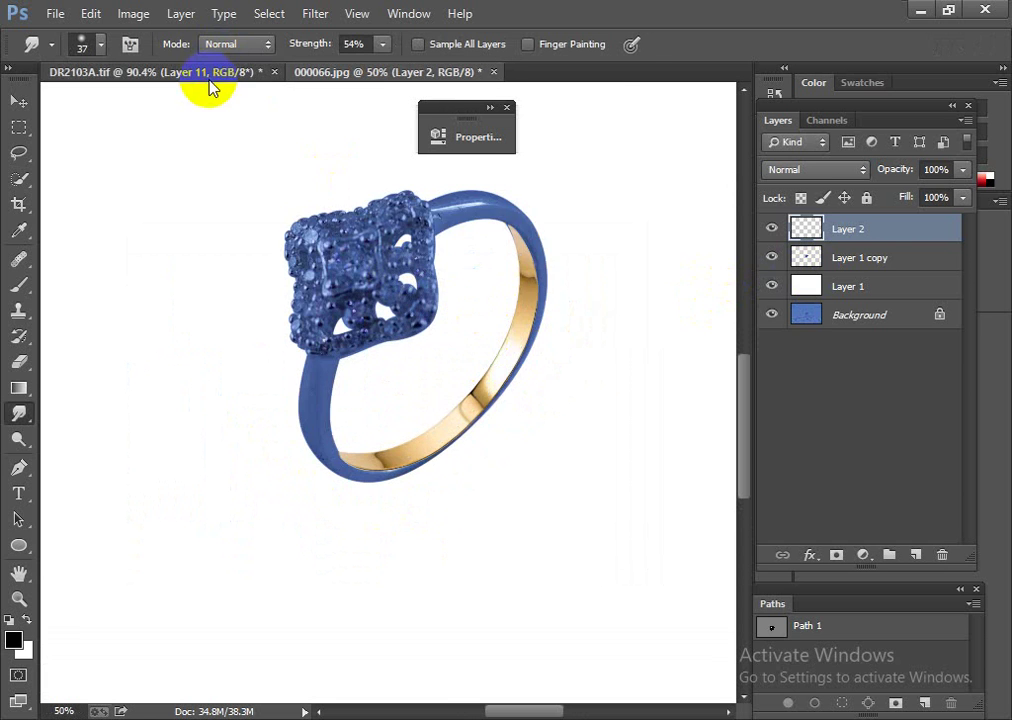
Step: Drag the Layer 1 diamond from the DR2103A document onto the 000066.jpg ring image
{"action": "left_click", "coordinate": [210, 72]}
{"action": "mouse_move", "coordinate": [328, 226]}
{"action": "left_mouse_down"}
{"action": "mouse_move", "coordinate": [407, 481]}
{"action": "mouse_move", "coordinate": [373, 553]}
{"action": "left_mouse_up"}
{"action": "key", "text": "v"}
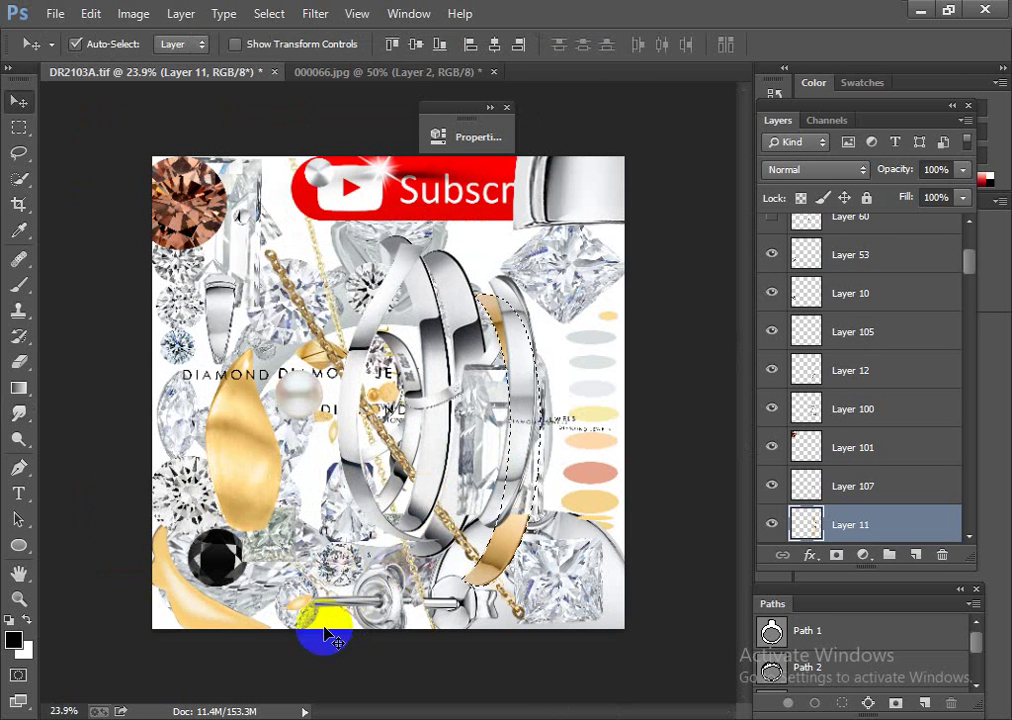
{"action": "left_click_drag", "start_coordinate": [330, 637], "coordinate": [825, 497]}
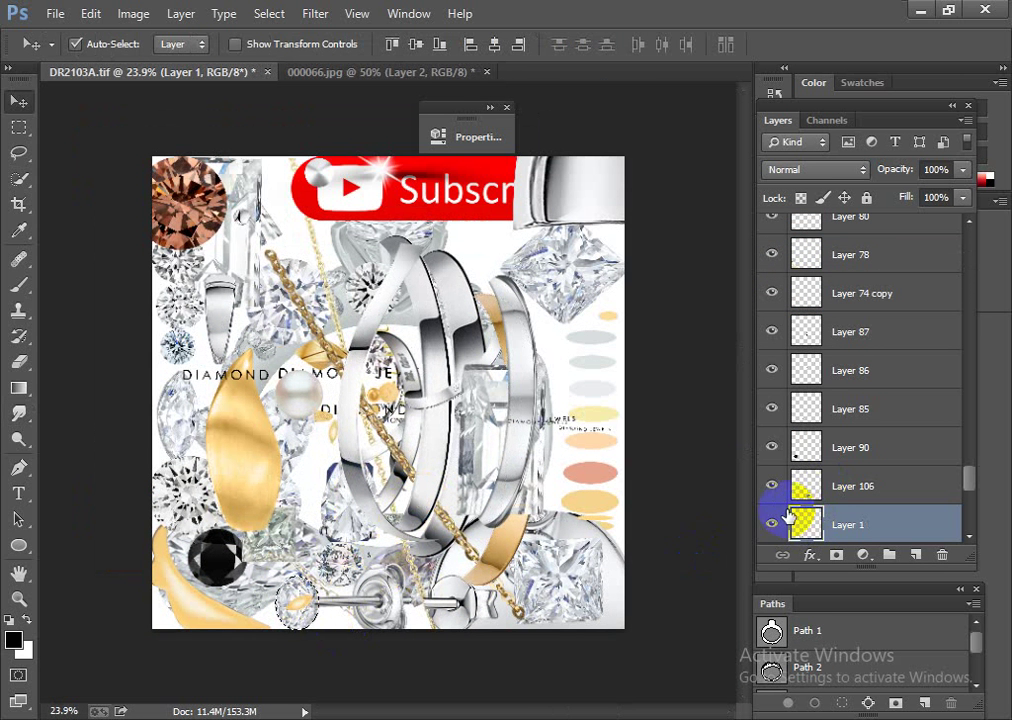
{"action": "left_click_drag", "start_coordinate": [790, 520], "coordinate": [407, 113]}
{"action": "scroll", "coordinate": [428, 378], "scroll_direction": "up", "scroll_amount": 2}
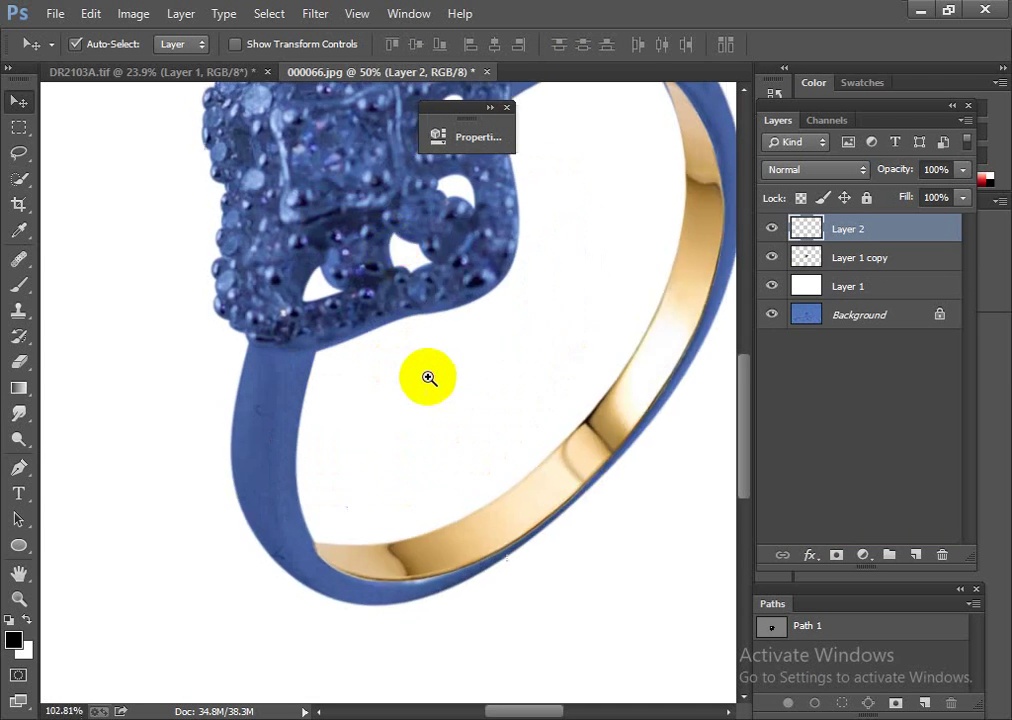
{"action": "left_click_drag", "start_coordinate": [428, 378], "coordinate": [373, 282]}
Step: Rotate the Layer 3 diamond about 22°, scale it to ~48% and skew it into the upper setting
{"action": "key", "text": "ctrl+t"}
{"action": "left_click_drag", "start_coordinate": [523, 353], "coordinate": [490, 410]}
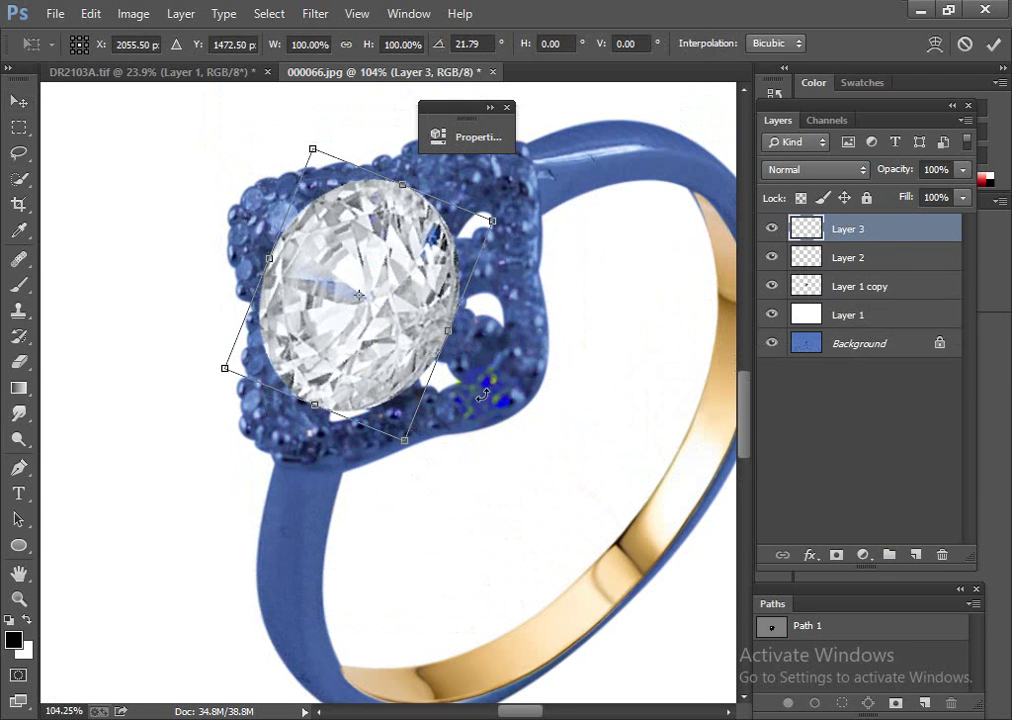
{"action": "left_click_drag", "start_coordinate": [474, 224], "coordinate": [416, 251]}
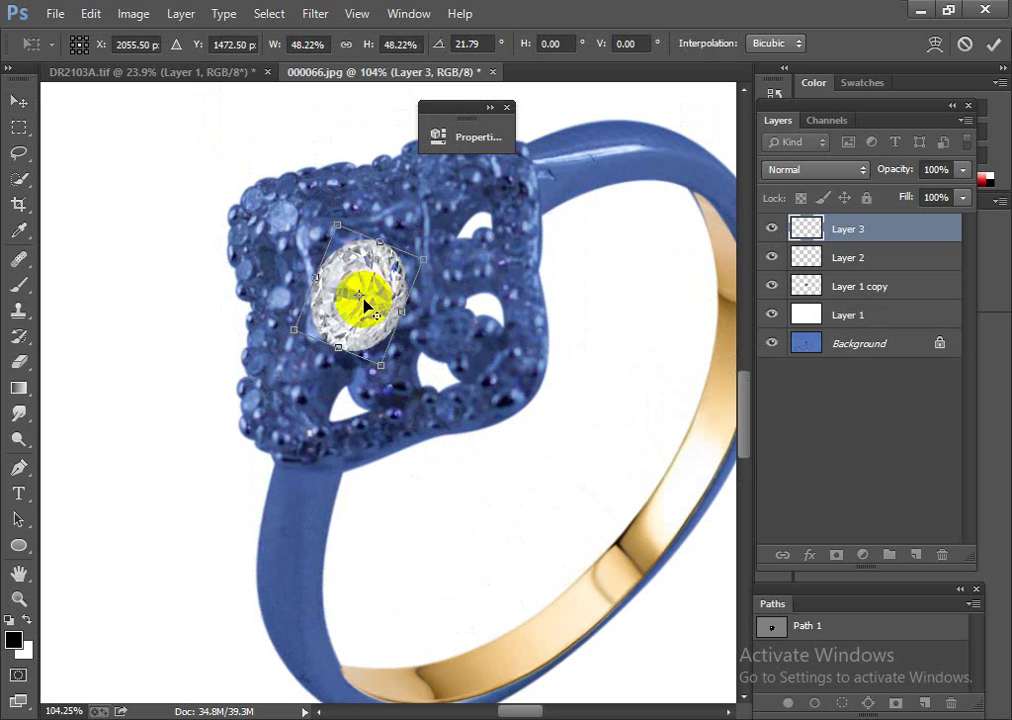
{"action": "mouse_move", "coordinate": [361, 305]}
{"action": "left_mouse_down"}
{"action": "mouse_move", "coordinate": [376, 290]}
{"action": "mouse_move", "coordinate": [412, 296]}
{"action": "mouse_move", "coordinate": [389, 288]}
{"action": "left_mouse_up"}
{"action": "left_click_drag", "start_coordinate": [392, 336], "coordinate": [416, 357]}
{"action": "key", "text": "Return"}
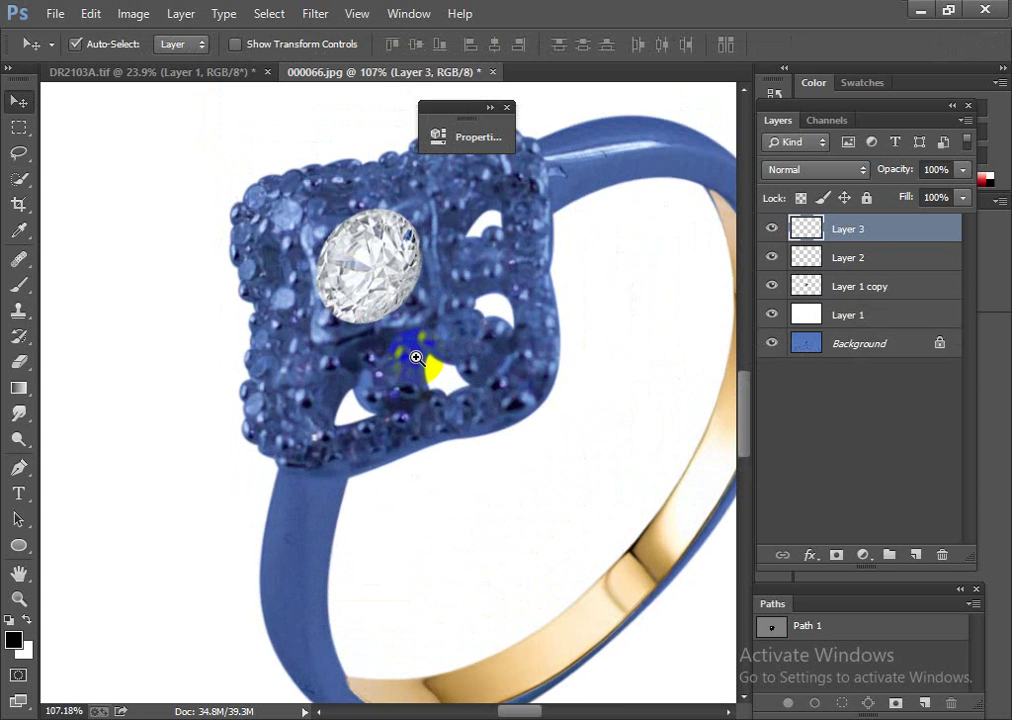
Step: Paste a diamond as a new layer, scale it to about 20% and place it in a setting
{"action": "key", "text": "ctrl+v"}
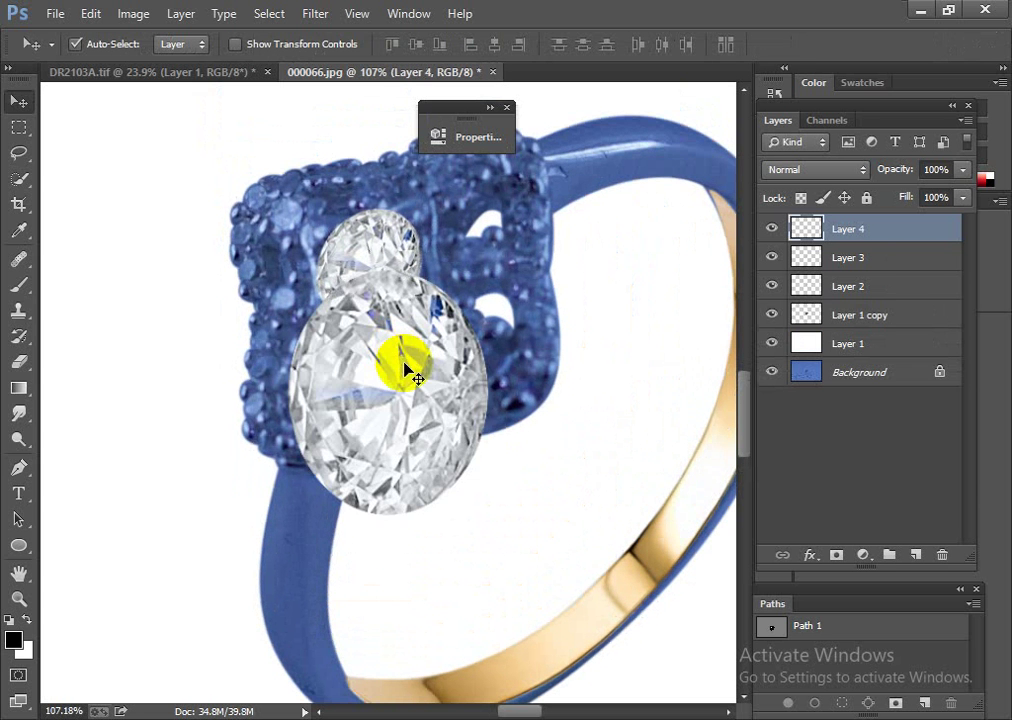
{"action": "key", "text": "ctrl+t"}
{"action": "left_click_drag", "start_coordinate": [486, 516], "coordinate": [392, 405]}
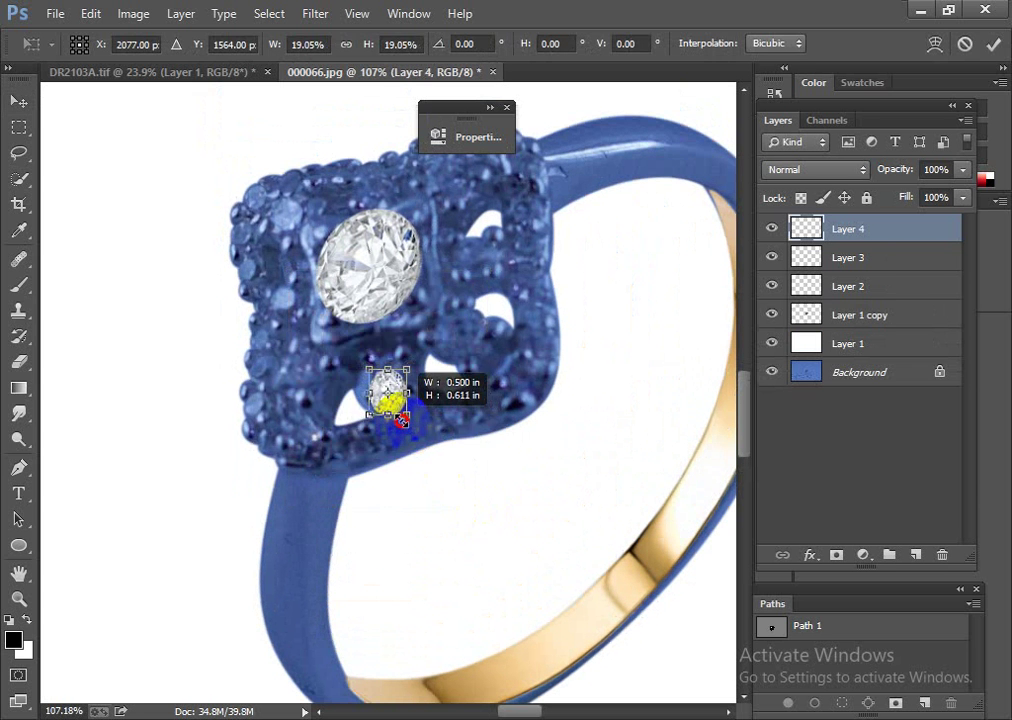
{"action": "scroll", "coordinate": [444, 446], "scroll_direction": "up", "scroll_amount": 2}
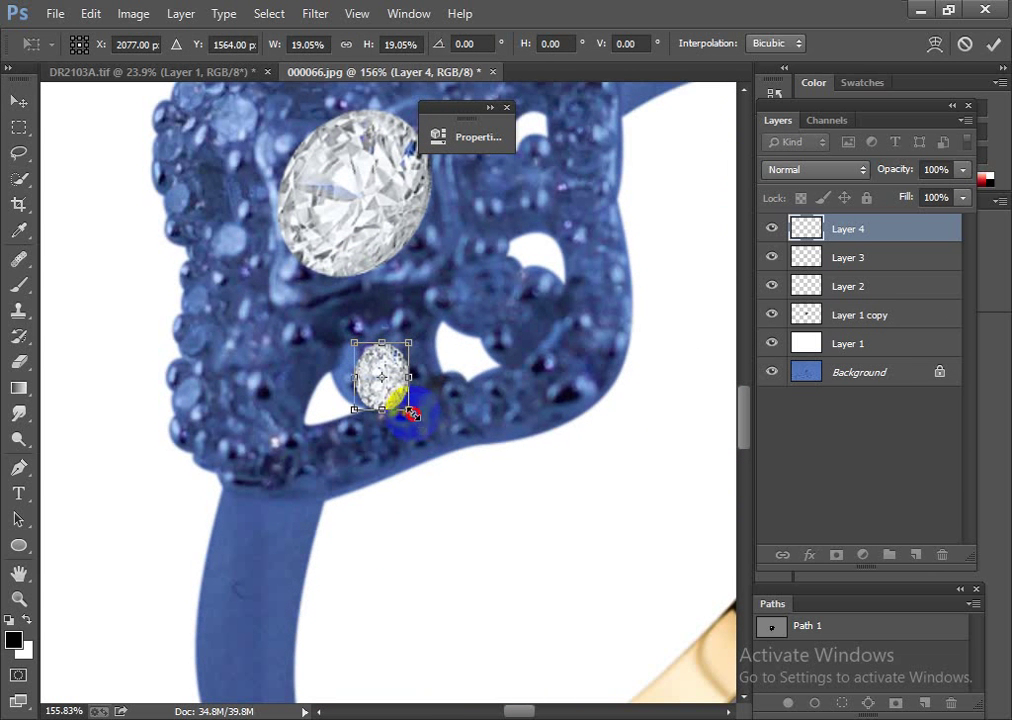
{"action": "mouse_move", "coordinate": [412, 413]}
{"action": "left_mouse_down"}
{"action": "mouse_move", "coordinate": [420, 422]}
{"action": "mouse_move", "coordinate": [397, 386]}
{"action": "mouse_move", "coordinate": [490, 296]}
{"action": "left_mouse_up"}
{"action": "key", "text": "Return"}
Step: Alt-drag copies of the small diamond to the top, left and lower left of the ring head
{"action": "scroll", "coordinate": [477, 420], "scroll_direction": "up", "scroll_amount": 3}
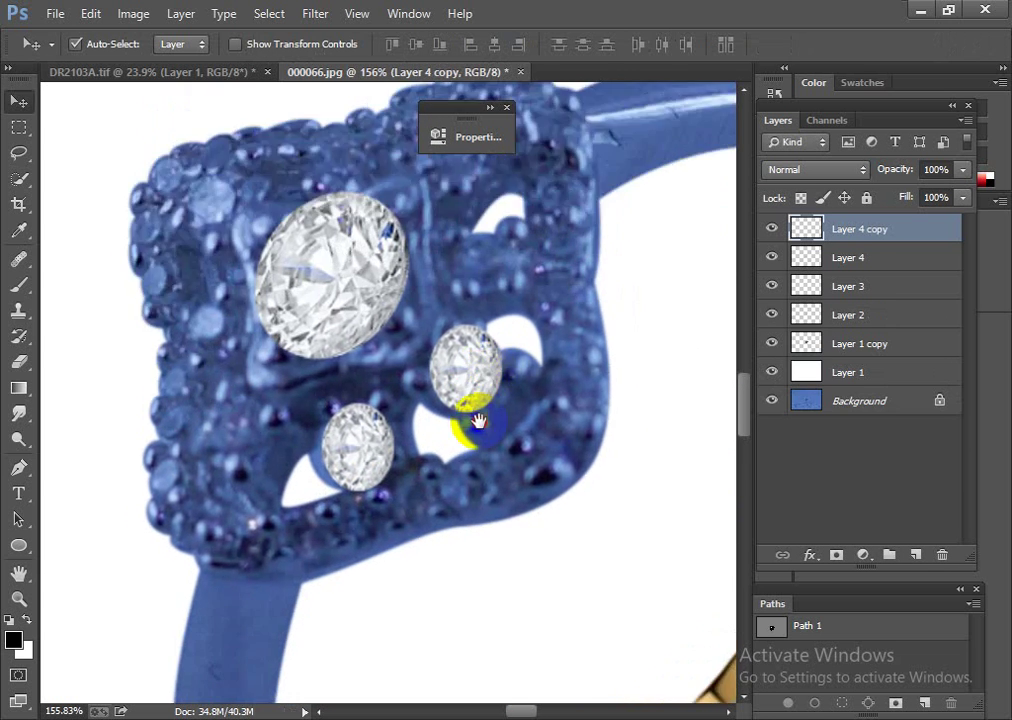
{"action": "mouse_move", "coordinate": [447, 452]}
{"action": "left_mouse_down"}
{"action": "mouse_move", "coordinate": [463, 344]}
{"action": "mouse_move", "coordinate": [450, 247]}
{"action": "mouse_move", "coordinate": [330, 248]}
{"action": "mouse_move", "coordinate": [210, 295]}
{"action": "mouse_move", "coordinate": [199, 507]}
{"action": "mouse_move", "coordinate": [221, 512]}
{"action": "left_mouse_up"}
{"action": "left_click", "coordinate": [210, 297], "text": "alt"}
{"action": "mouse_move", "coordinate": [252, 555]}
{"action": "left_mouse_down"}
{"action": "mouse_move", "coordinate": [306, 386]}
{"action": "mouse_move", "coordinate": [290, 455]}
{"action": "mouse_move", "coordinate": [268, 466]}
{"action": "mouse_move", "coordinate": [368, 481]}
{"action": "mouse_move", "coordinate": [267, 447]}
{"action": "mouse_move", "coordinate": [215, 413]}
{"action": "mouse_move", "coordinate": [228, 239]}
{"action": "mouse_move", "coordinate": [205, 208]}
{"action": "mouse_move", "coordinate": [237, 312]}
{"action": "mouse_move", "coordinate": [214, 217]}
{"action": "mouse_move", "coordinate": [271, 140]}
{"action": "mouse_move", "coordinate": [349, 140]}
{"action": "mouse_move", "coordinate": [294, 192]}
{"action": "mouse_move", "coordinate": [226, 214]}
{"action": "mouse_move", "coordinate": [294, 176]}
{"action": "mouse_move", "coordinate": [281, 200]}
{"action": "mouse_move", "coordinate": [386, 169]}
{"action": "mouse_move", "coordinate": [263, 253]}
{"action": "mouse_move", "coordinate": [282, 219]}
{"action": "mouse_move", "coordinate": [334, 199]}
{"action": "mouse_move", "coordinate": [395, 210]}
{"action": "mouse_move", "coordinate": [428, 252]}
{"action": "mouse_move", "coordinate": [395, 203]}
{"action": "left_mouse_up"}
{"action": "key", "text": "ctrl+t"}
Step: Apply the resized diamond copy, then add further copies along the head's top and side edges
{"action": "key", "text": "Return"}
{"action": "mouse_move", "coordinate": [425, 255]}
{"action": "left_mouse_down"}
{"action": "mouse_move", "coordinate": [418, 237]}
{"action": "mouse_move", "coordinate": [418, 300]}
{"action": "mouse_move", "coordinate": [428, 304]}
{"action": "left_mouse_up"}
{"action": "left_click_drag", "start_coordinate": [428, 304], "coordinate": [421, 414]}
{"action": "mouse_move", "coordinate": [421, 414]}
{"action": "left_mouse_down"}
{"action": "mouse_move", "coordinate": [443, 515]}
{"action": "mouse_move", "coordinate": [429, 567]}
{"action": "mouse_move", "coordinate": [350, 605]}
{"action": "mouse_move", "coordinate": [277, 630]}
{"action": "mouse_move", "coordinate": [278, 614]}
{"action": "mouse_move", "coordinate": [154, 662]}
{"action": "mouse_move", "coordinate": [175, 667]}
{"action": "left_mouse_up"}
Step: Nudge the last diamond copy into the head's lower-left edge to complete the border
{"action": "scroll", "coordinate": [260, 622], "scroll_direction": "down", "scroll_amount": 5}
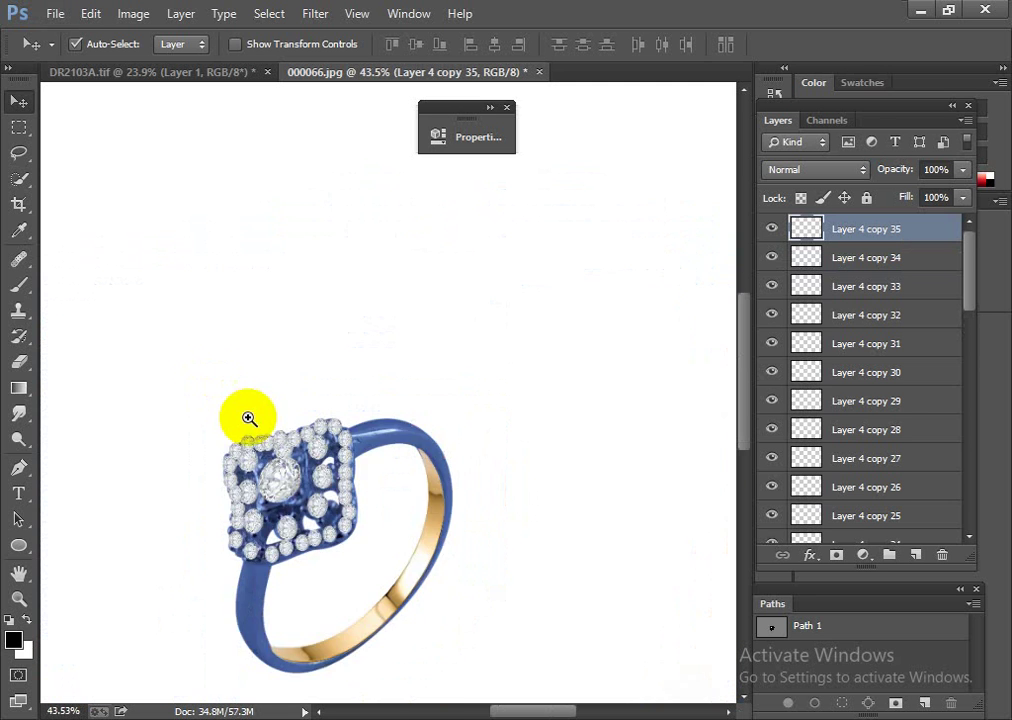
{"action": "scroll", "coordinate": [249, 418], "scroll_direction": "down", "scroll_amount": 2}
{"action": "scroll", "coordinate": [305, 418], "scroll_direction": "up", "scroll_amount": 2}
{"action": "scroll", "coordinate": [285, 482], "scroll_direction": "up", "scroll_amount": 2}
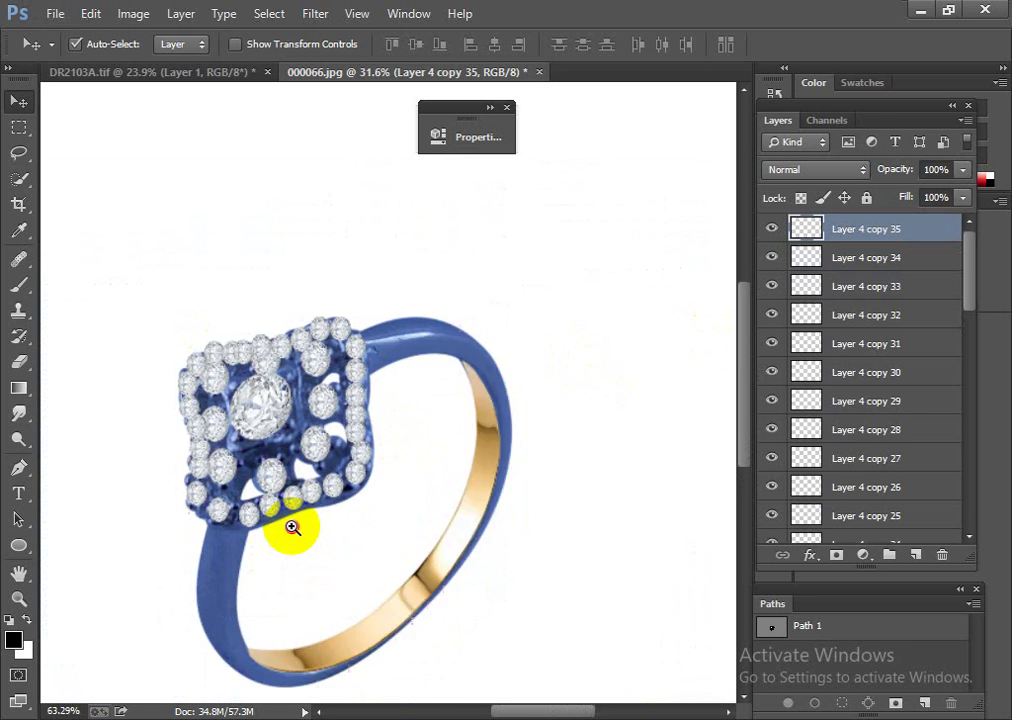
{"action": "scroll", "coordinate": [287, 529], "scroll_direction": "up", "scroll_amount": 1}
{"action": "mouse_move", "coordinate": [255, 517]}
{"action": "left_mouse_down"}
{"action": "mouse_move", "coordinate": [236, 524]}
{"action": "mouse_move", "coordinate": [198, 510]}
{"action": "left_mouse_up"}
Step: Merge diamond layers Layer 4 copy 26 through copy 36 into a single layer
{"action": "scroll", "coordinate": [278, 524], "scroll_direction": "down", "scroll_amount": 2}
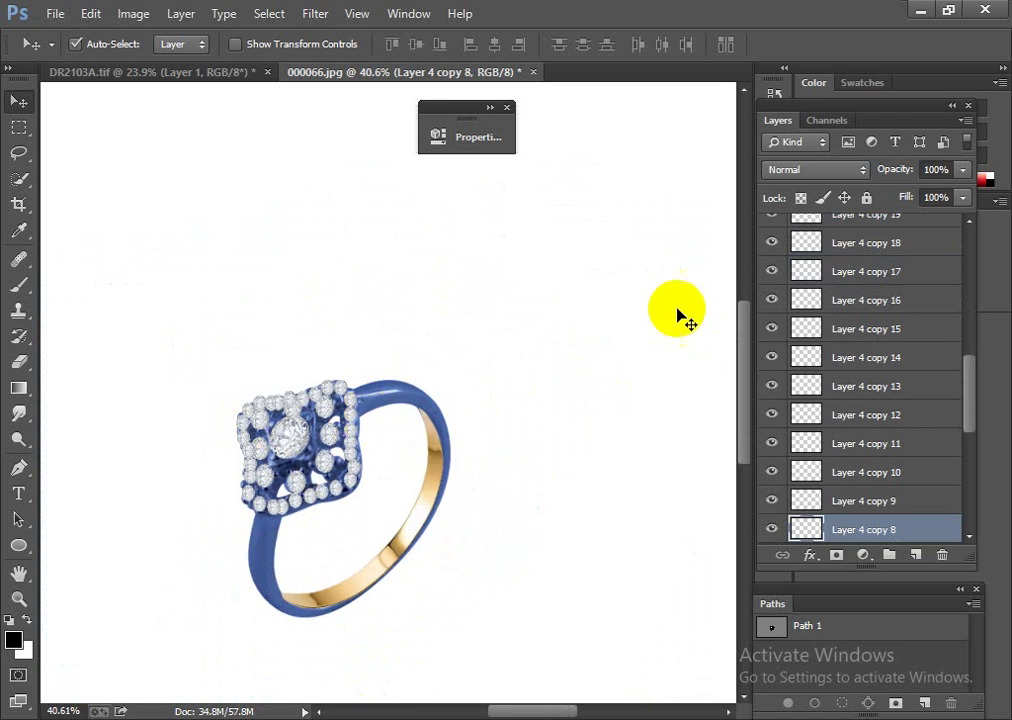
{"action": "left_click_drag", "start_coordinate": [973, 392], "coordinate": [966, 230]}
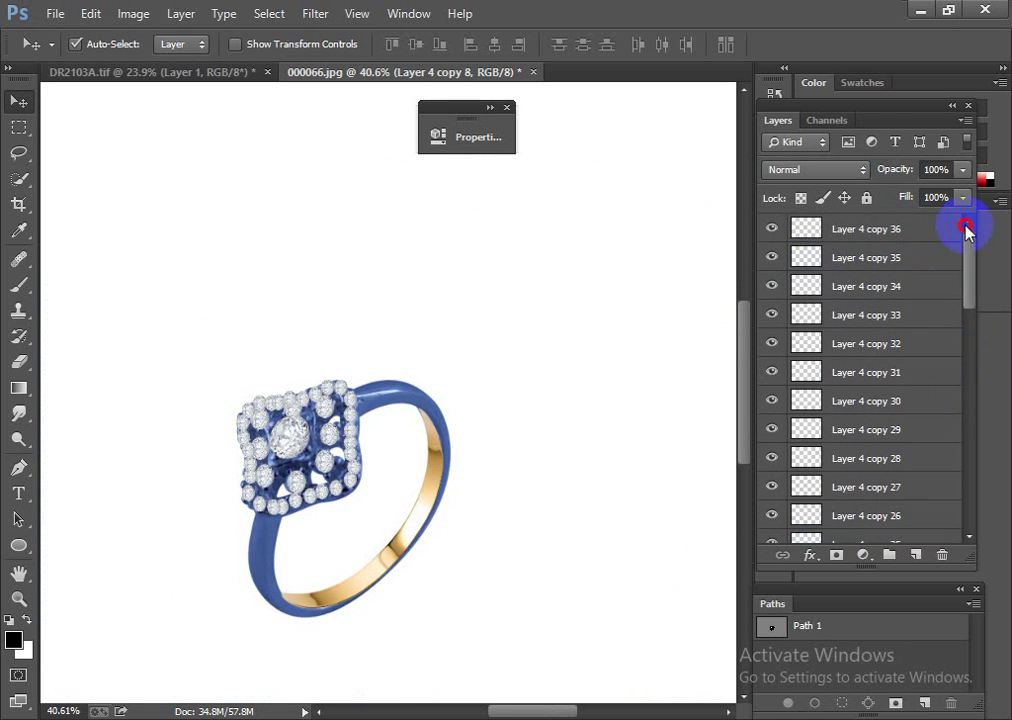
{"action": "left_click", "coordinate": [904, 230], "text": "shift"}
{"action": "key", "text": "ctrl+e"}
Step: Select all the diamond layers down to Layer 3 and merge them into one
{"action": "left_click_drag", "start_coordinate": [971, 305], "coordinate": [965, 455]}
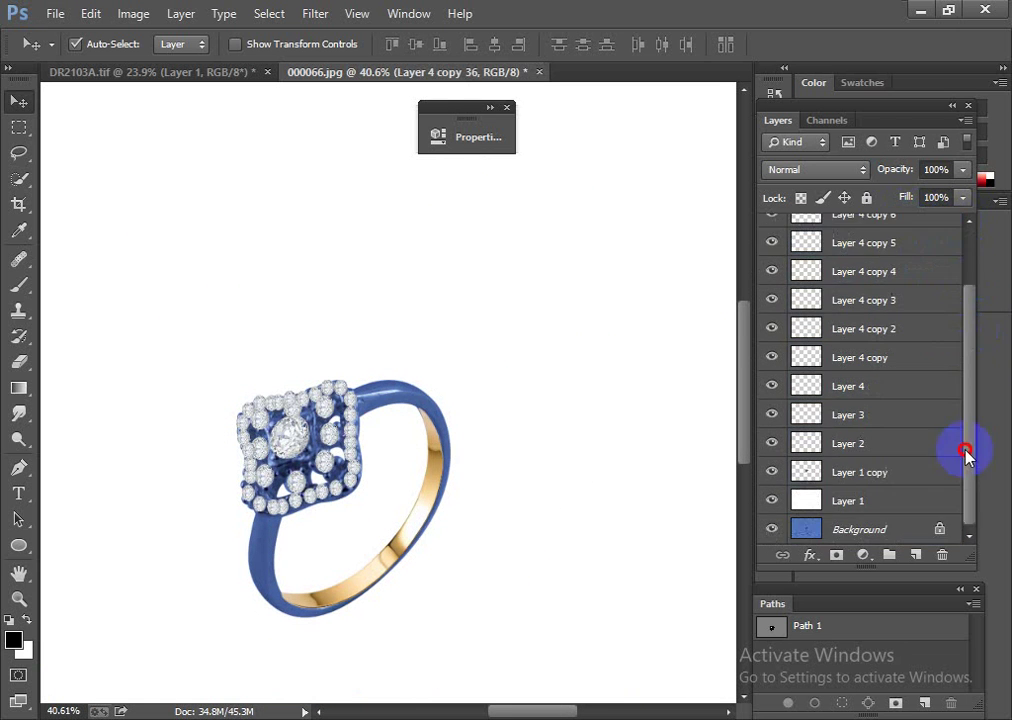
{"action": "left_click", "coordinate": [876, 416], "text": "shift"}
{"action": "key", "text": "ctrl+e"}
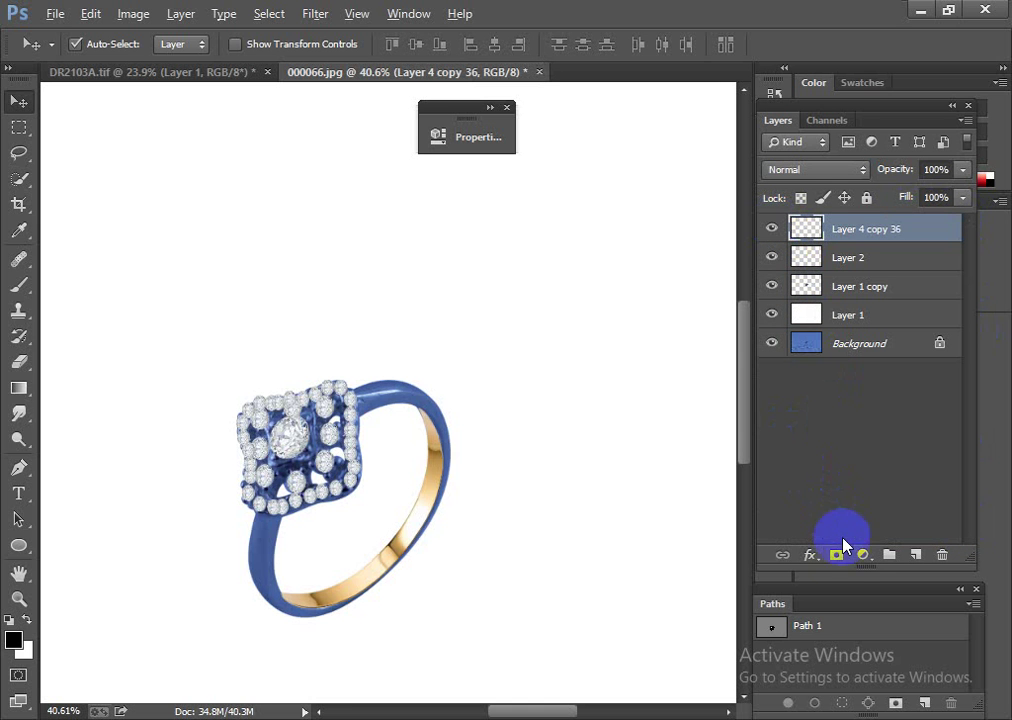
Step: Give the merged diamonds a black mask and load Layer 1 copy's ring outline as a selection
{"action": "left_click", "coordinate": [852, 560], "text": "alt"}
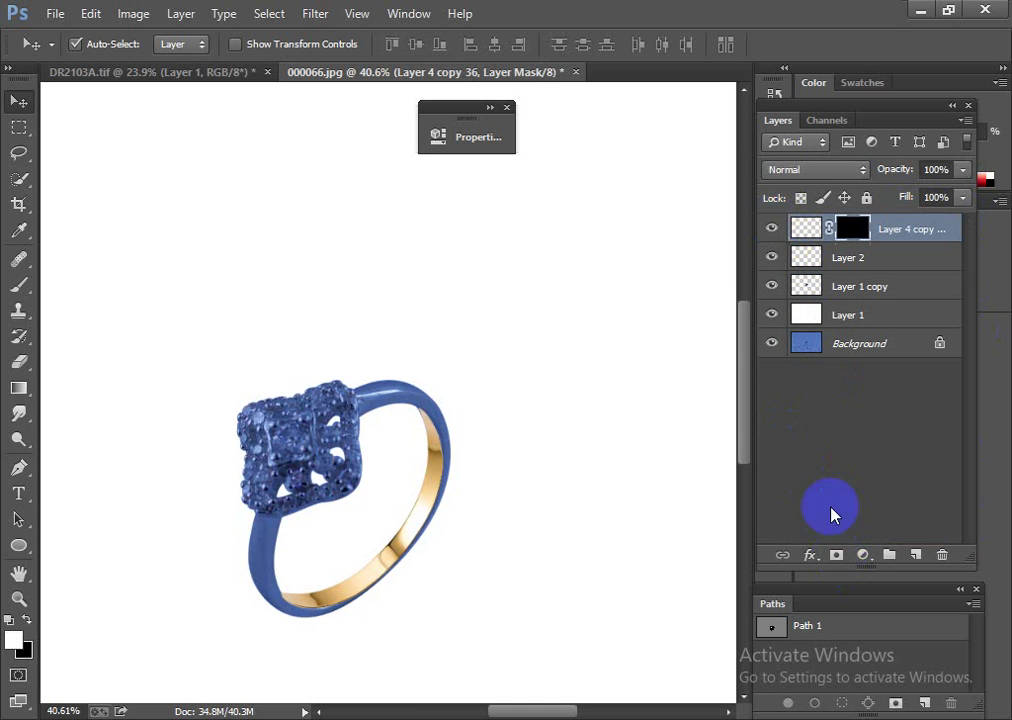
{"action": "left_click", "coordinate": [816, 287], "text": "ctrl"}
{"action": "scroll", "coordinate": [343, 458], "scroll_direction": "up", "scroll_amount": 1, "text": "alt"}
{"action": "scroll", "coordinate": [343, 458], "scroll_direction": "up", "scroll_amount": 3, "text": "alt"}
Step: Paint white on the Layer 4 copy 36 mask to reveal the large centre diamond
{"action": "left_click", "coordinate": [18, 284]}
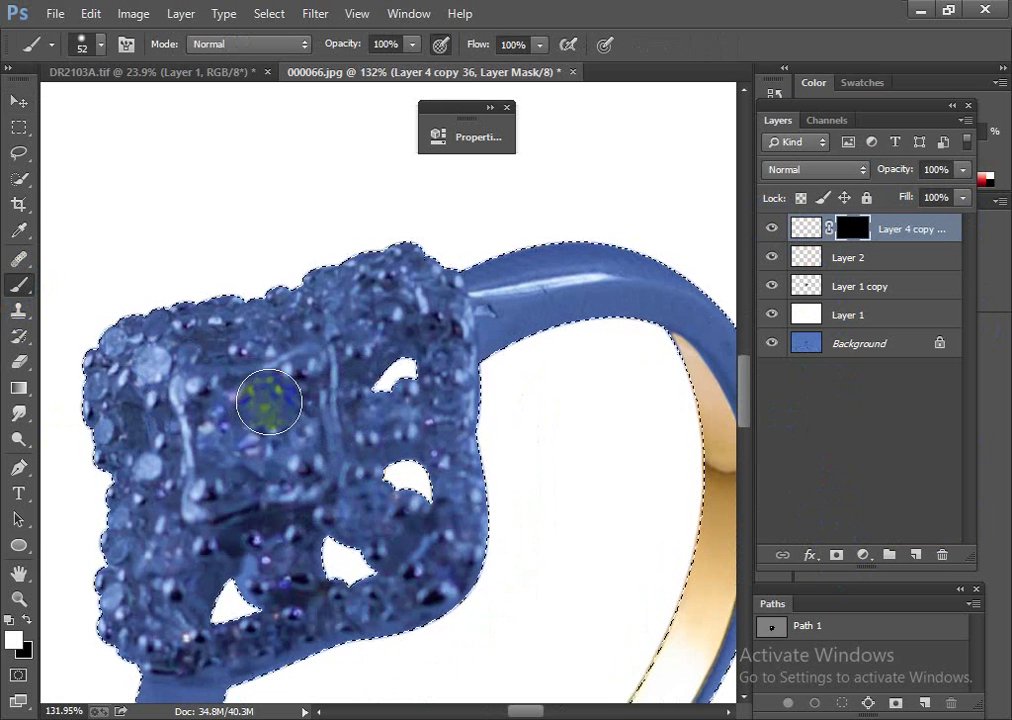
{"action": "mouse_move", "coordinate": [268, 401]}
{"action": "left_mouse_down"}
{"action": "mouse_move", "coordinate": [248, 433]}
{"action": "mouse_move", "coordinate": [267, 428]}
{"action": "mouse_move", "coordinate": [255, 445]}
{"action": "mouse_move", "coordinate": [250, 428]}
{"action": "mouse_move", "coordinate": [260, 448]}
{"action": "mouse_move", "coordinate": [242, 447]}
{"action": "left_mouse_up"}
{"action": "right_click", "coordinate": [248, 433], "text": "alt"}
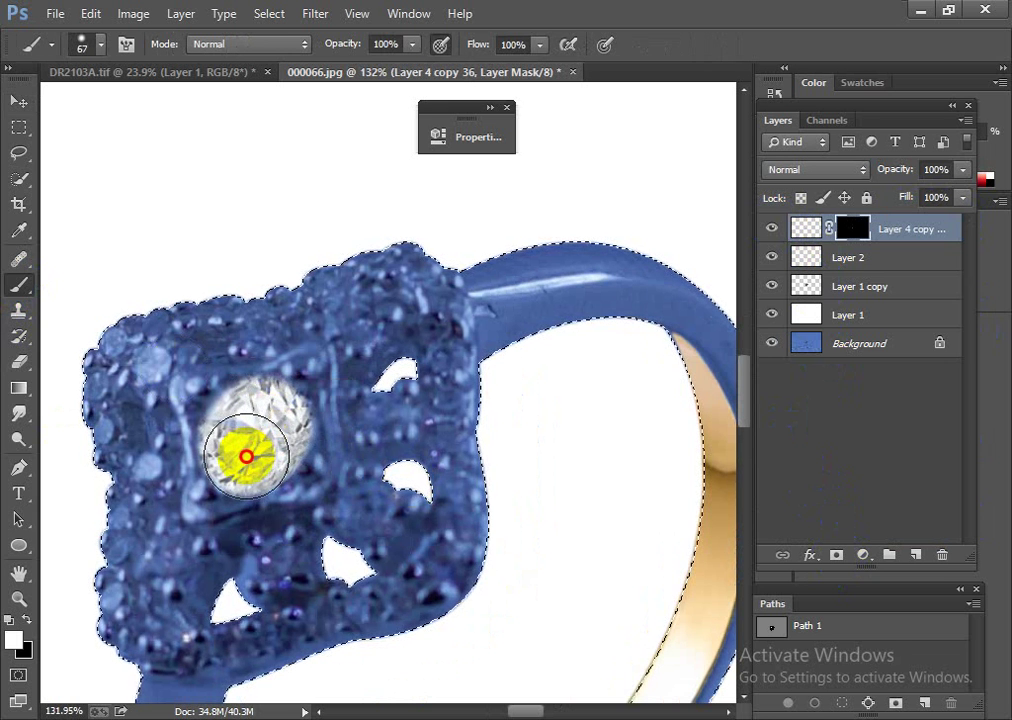
Step: Reveal the small left-side diamonds with a brush sized between 27 and 40 px
{"action": "left_click_drag", "start_coordinate": [280, 580], "coordinate": [339, 474]}
{"action": "right_click", "coordinate": [330, 478], "text": "alt"}
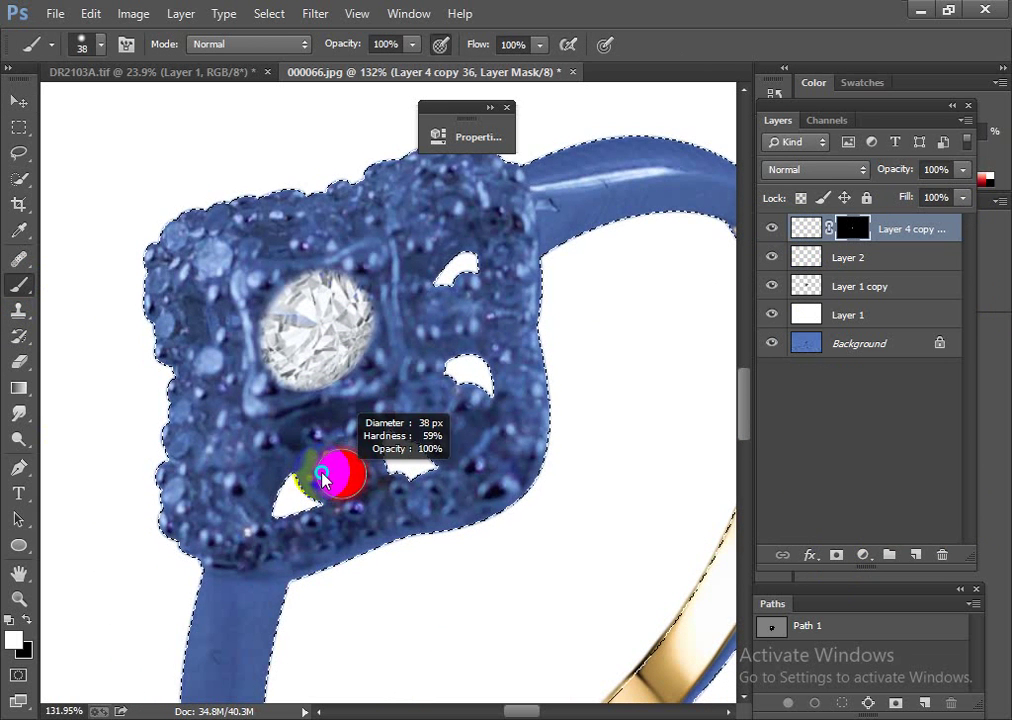
{"action": "right_click", "coordinate": [334, 470], "text": "alt"}
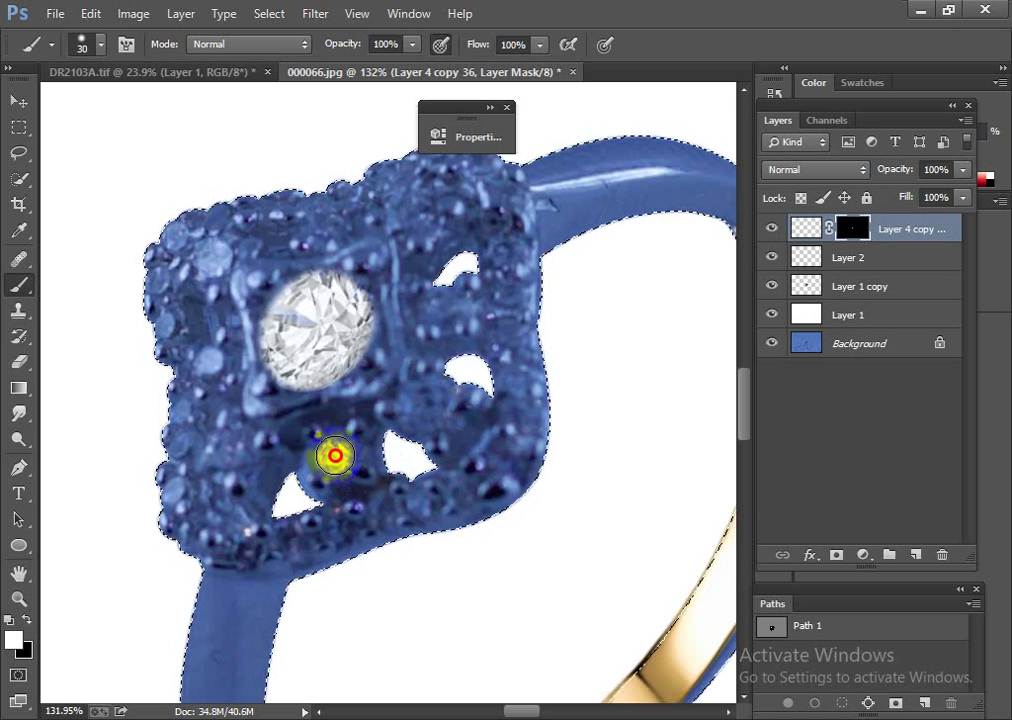
{"action": "left_click_drag", "start_coordinate": [335, 455], "coordinate": [337, 458]}
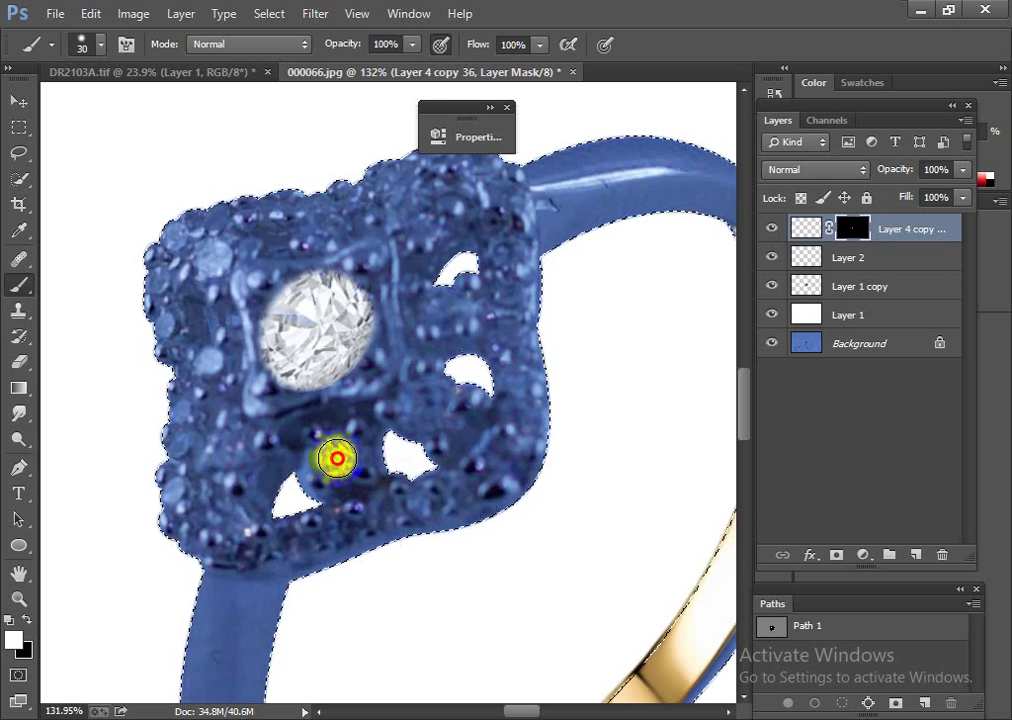
{"action": "right_click", "coordinate": [427, 411], "text": "alt"}
{"action": "left_click", "coordinate": [424, 405]}
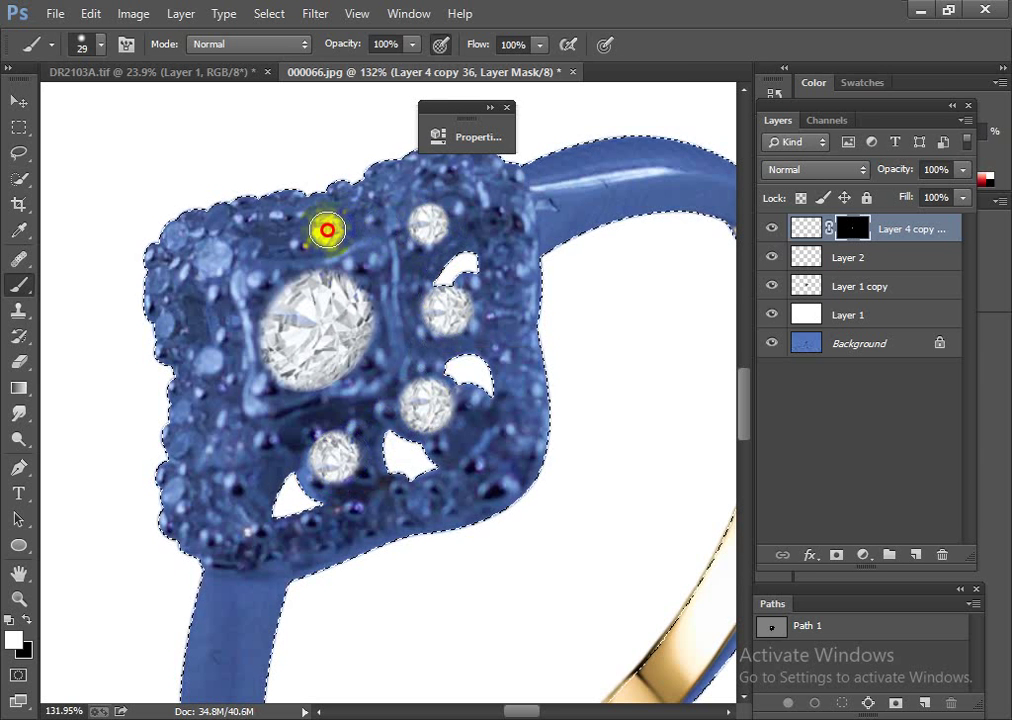
{"action": "left_click_drag", "start_coordinate": [223, 255], "coordinate": [217, 263]}
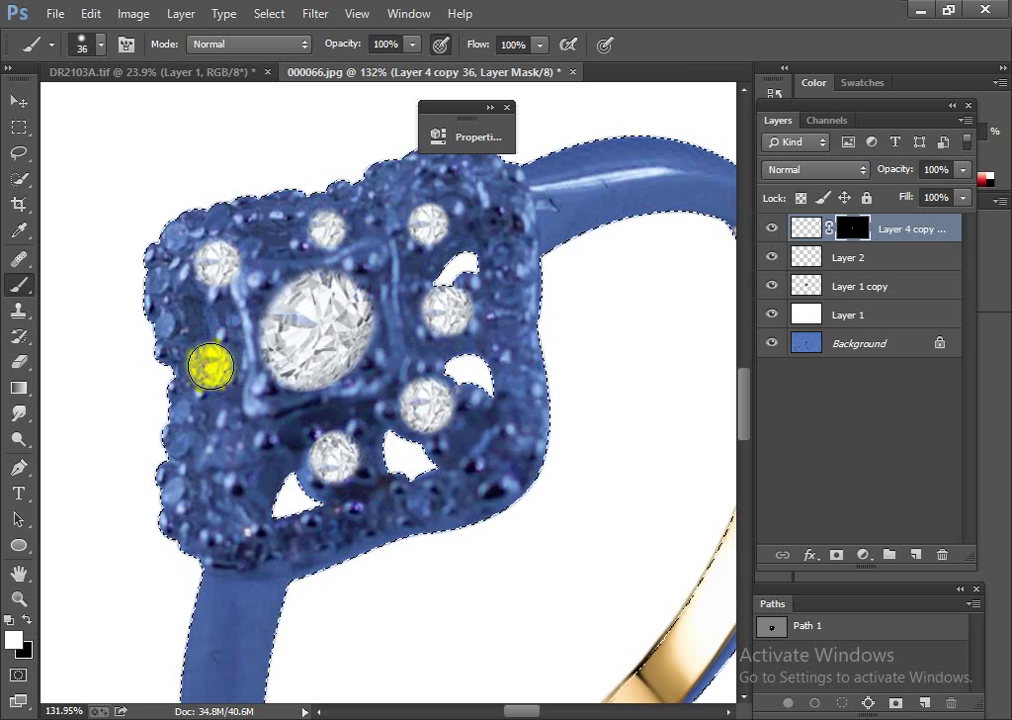
{"action": "left_click_drag", "start_coordinate": [222, 360], "coordinate": [212, 366]}
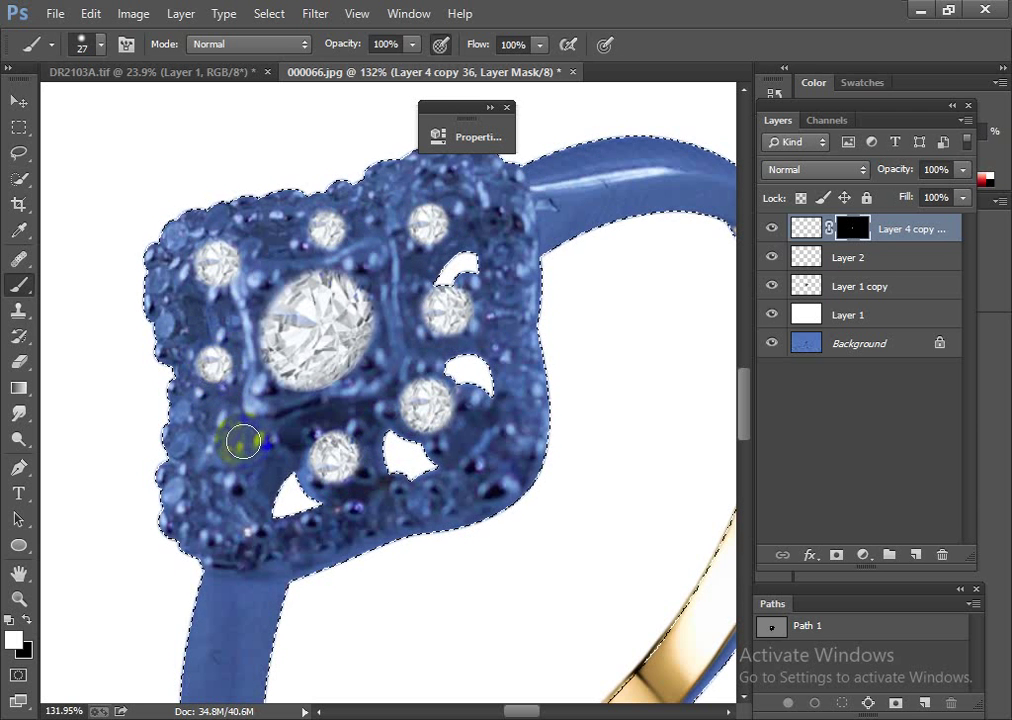
{"action": "left_click_drag", "start_coordinate": [240, 458], "coordinate": [234, 452]}
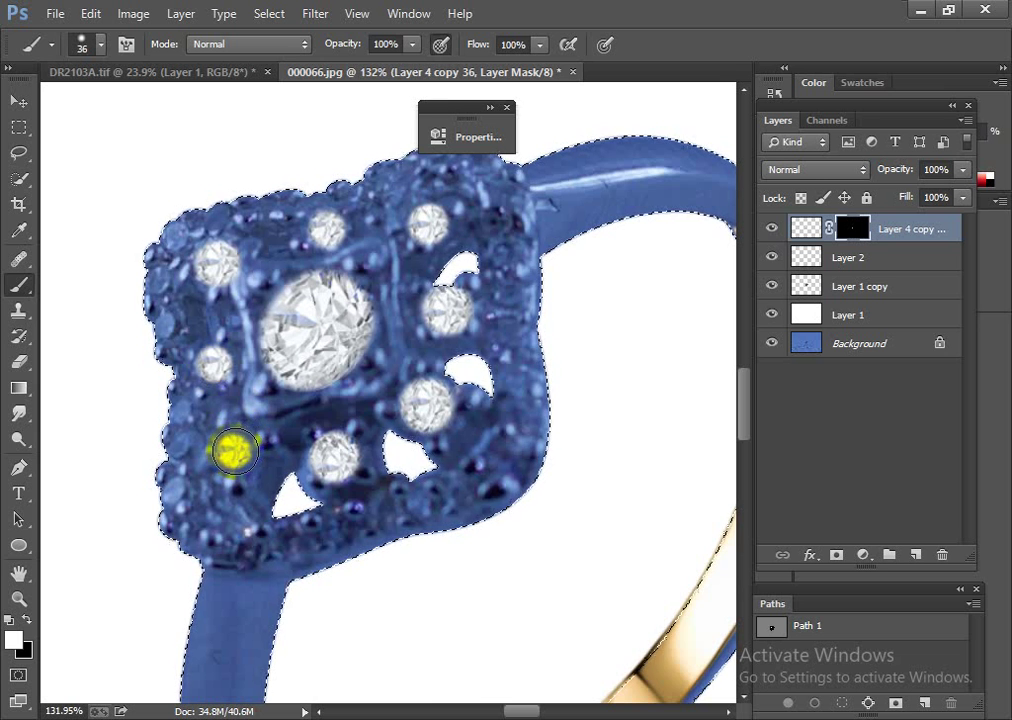
{"action": "scroll", "coordinate": [234, 452], "scroll_direction": "down", "scroll_amount": 3}
{"action": "scroll", "coordinate": [233, 395], "scroll_direction": "up", "scroll_amount": 2}
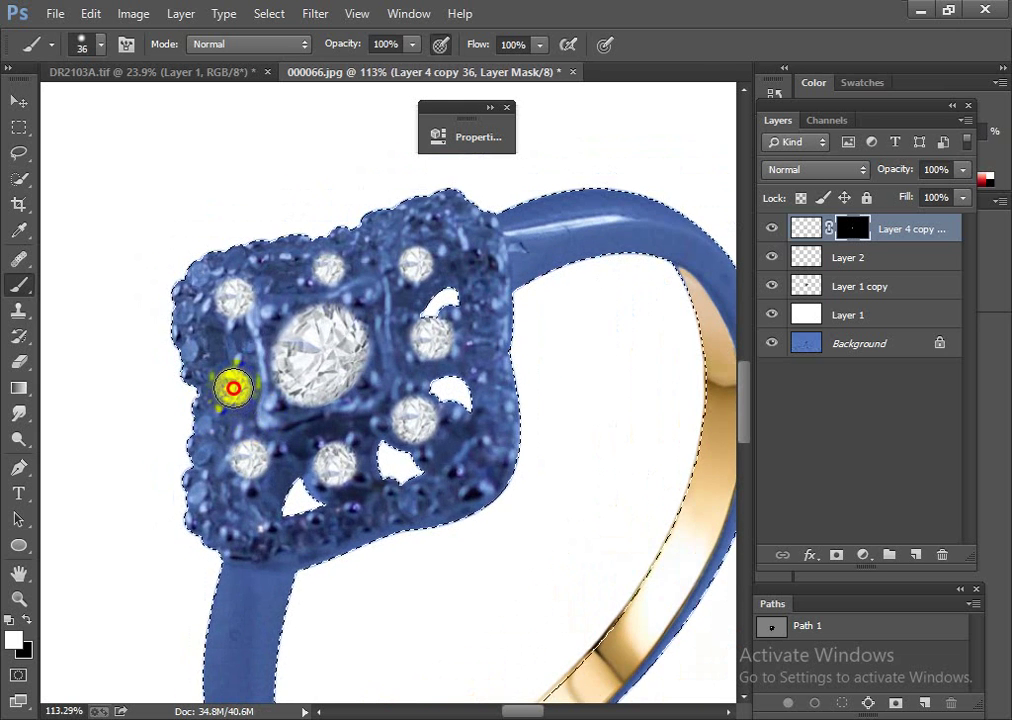
Step: Reveal the small diamonds along the head's left and top-left edges with a 21–28 px brush
{"action": "scroll", "coordinate": [182, 460], "scroll_direction": "up", "scroll_amount": 2}
{"action": "left_click_drag", "start_coordinate": [217, 460], "coordinate": [212, 460]}
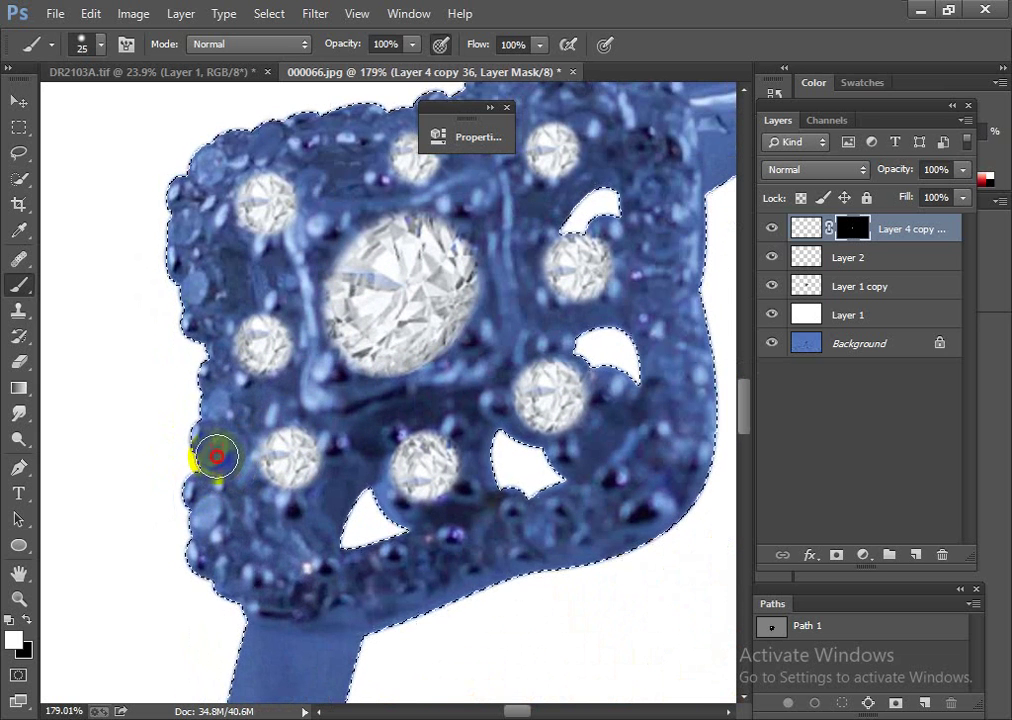
{"action": "left_click_drag", "start_coordinate": [224, 406], "coordinate": [221, 403]}
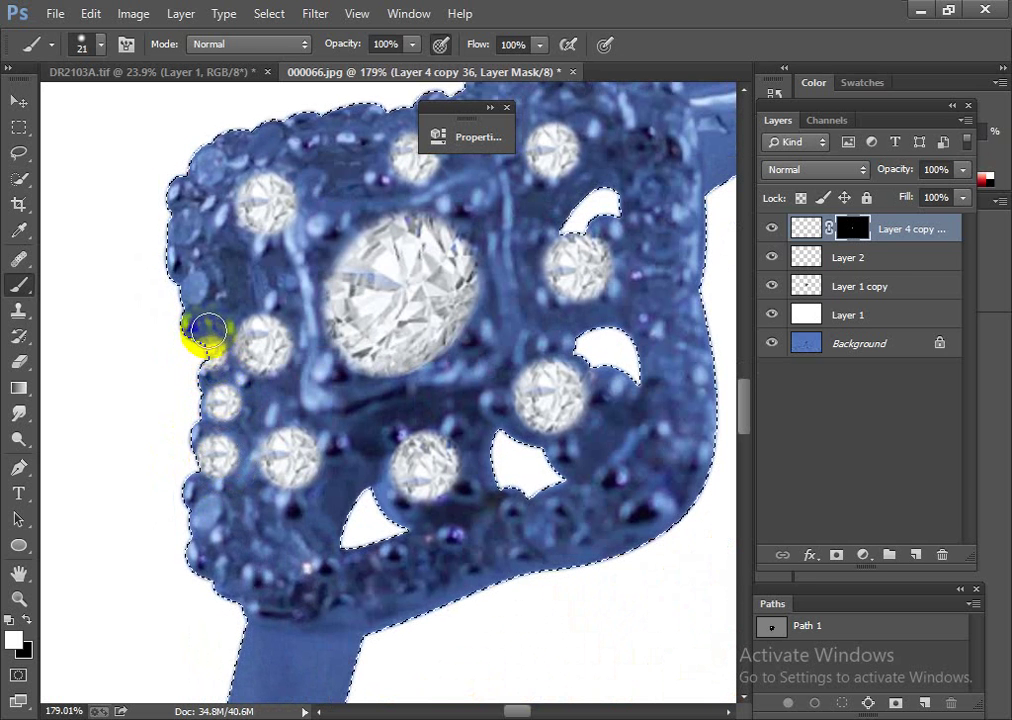
{"action": "left_click_drag", "start_coordinate": [212, 354], "coordinate": [218, 349]}
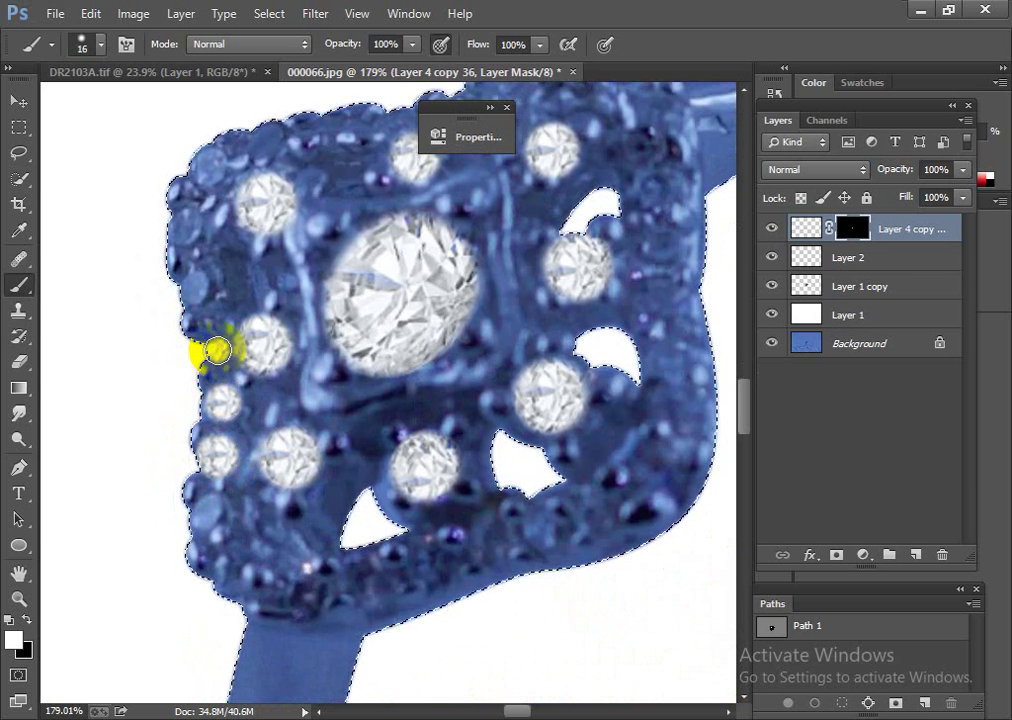
{"action": "left_click_drag", "start_coordinate": [207, 290], "coordinate": [207, 266]}
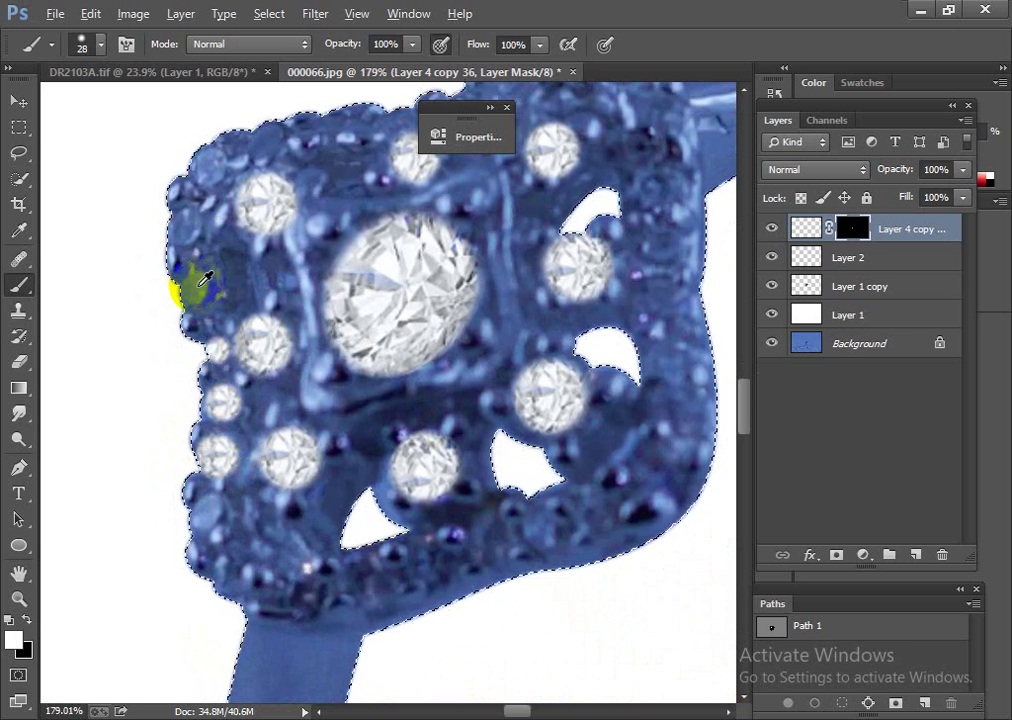
{"action": "right_click", "coordinate": [193, 288], "text": "alt"}
{"action": "left_click_drag", "start_coordinate": [193, 288], "coordinate": [195, 288]}
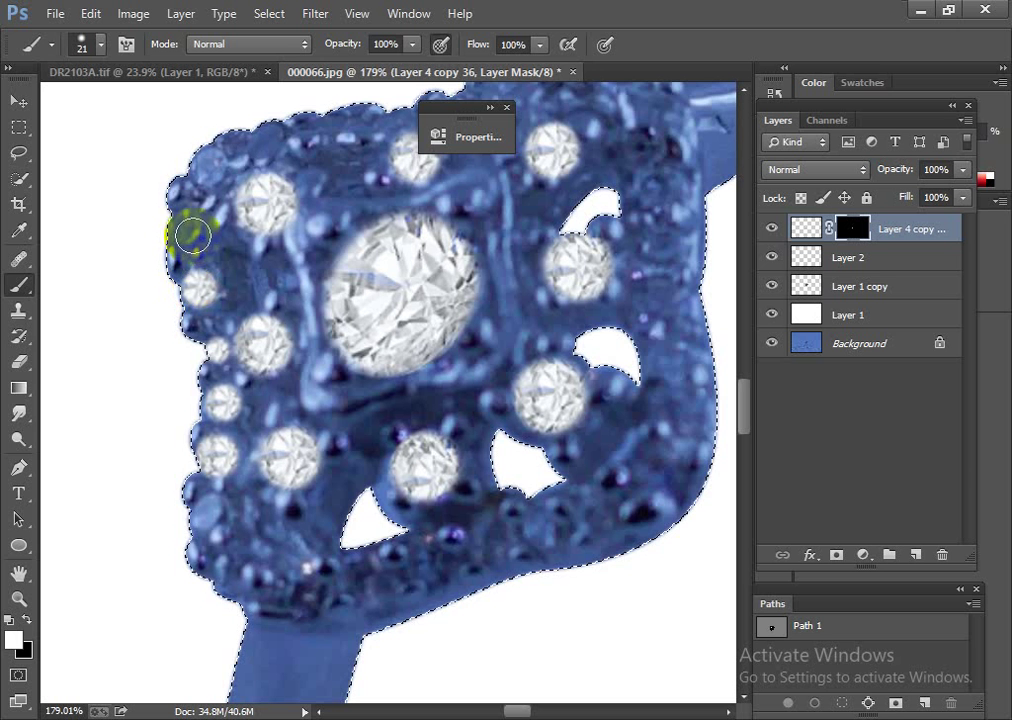
{"action": "left_click_drag", "start_coordinate": [193, 235], "coordinate": [186, 229]}
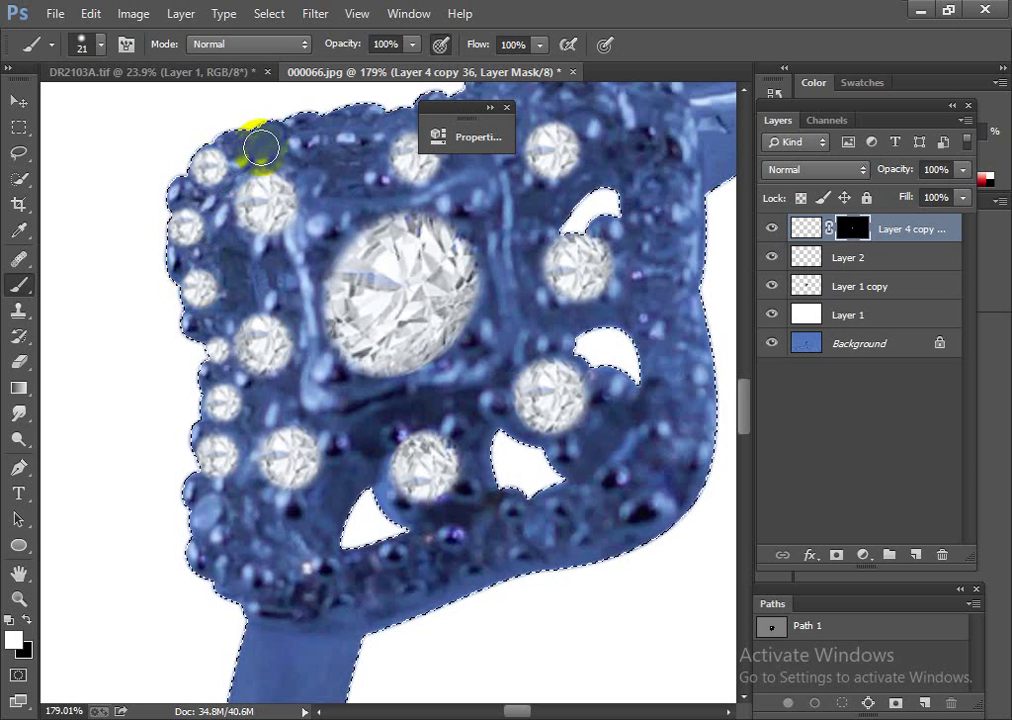
Step: Reveal the diamonds along the head's top, right and lower edges
{"action": "left_click_drag", "start_coordinate": [353, 133], "coordinate": [271, 185]}
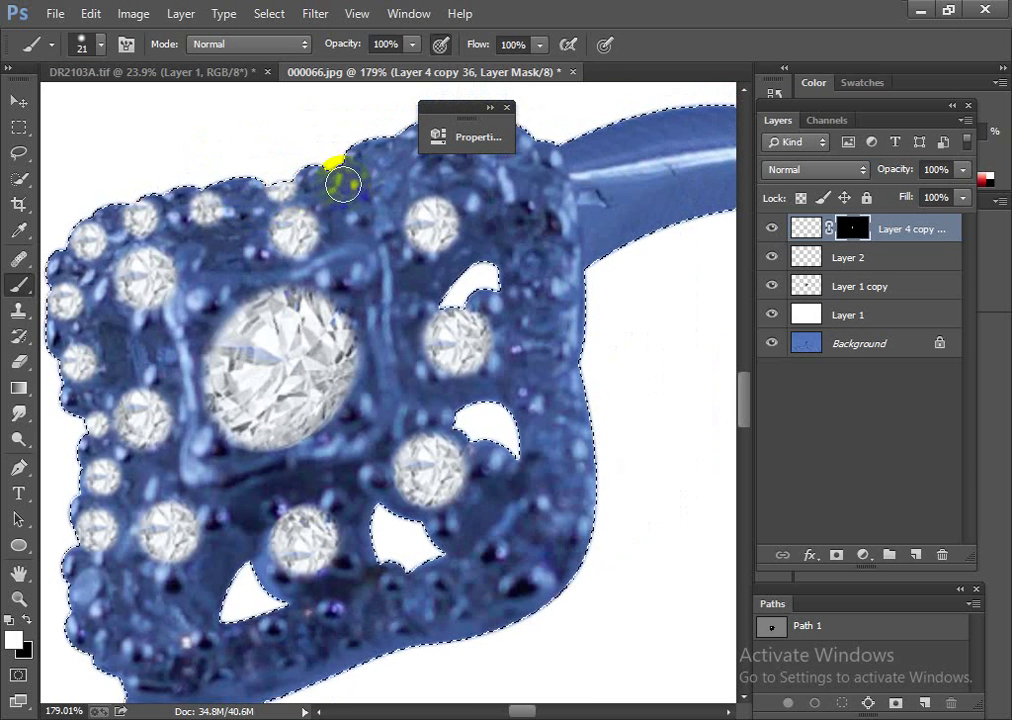
{"action": "left_click_drag", "start_coordinate": [347, 188], "coordinate": [244, 242]}
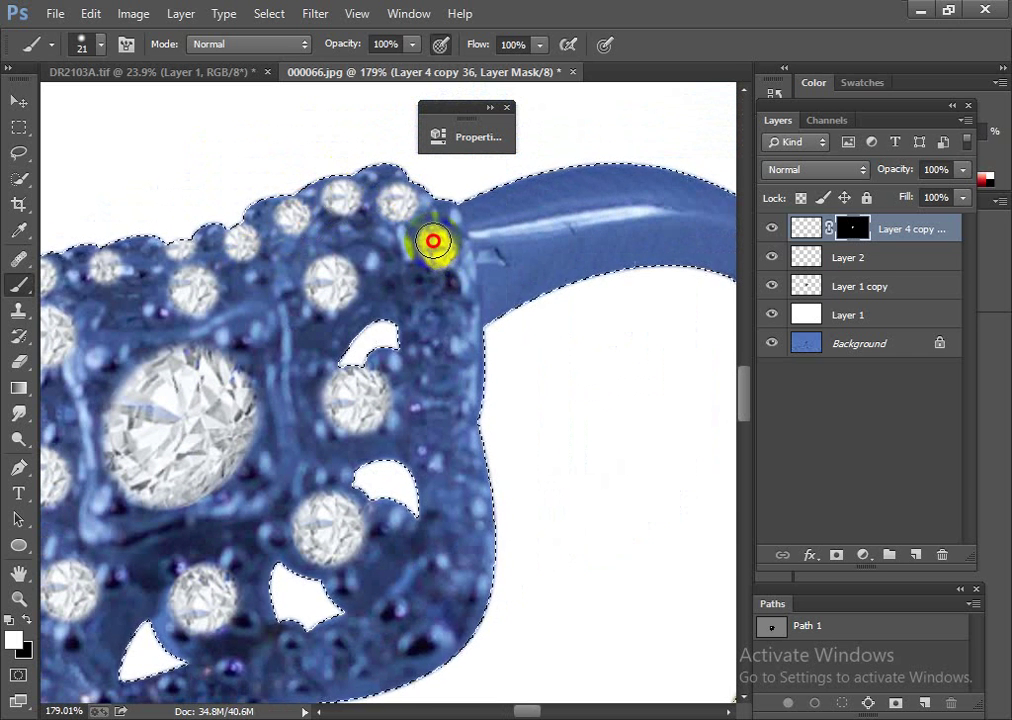
{"action": "left_click_drag", "start_coordinate": [441, 321], "coordinate": [428, 222]}
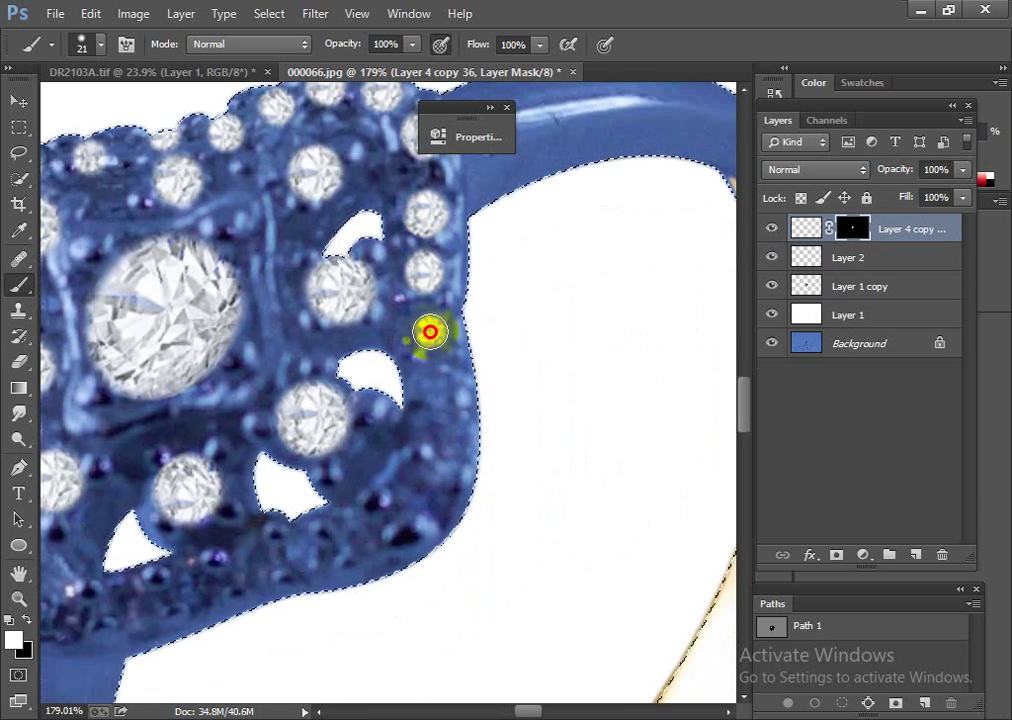
{"action": "left_click_drag", "start_coordinate": [423, 321], "coordinate": [431, 343]}
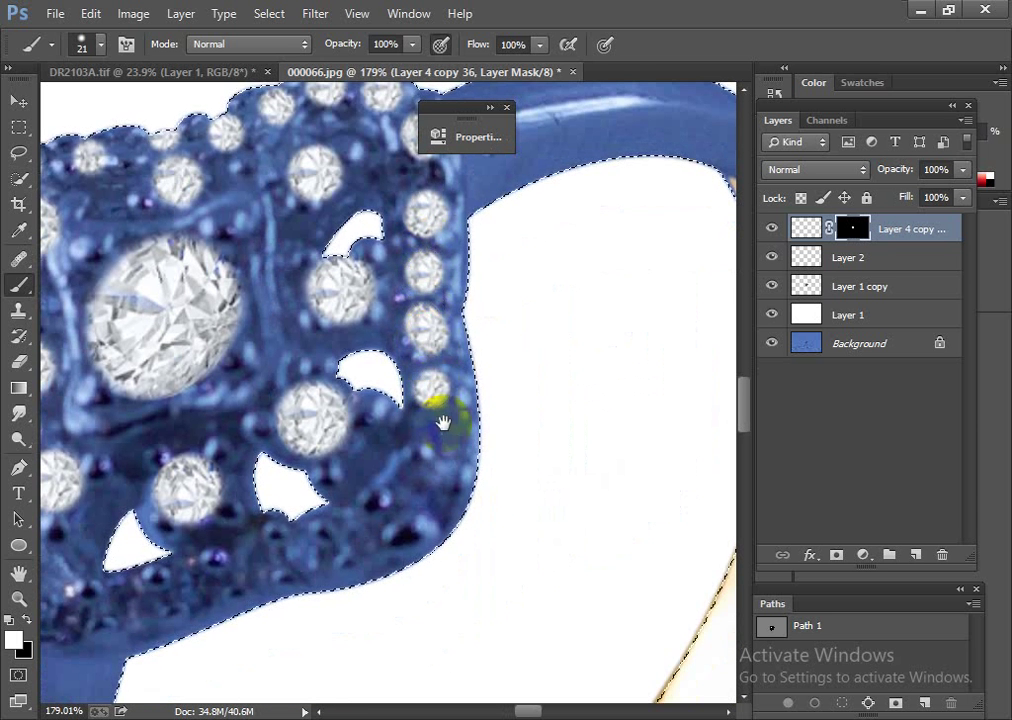
{"action": "left_click_drag", "start_coordinate": [443, 423], "coordinate": [441, 362]}
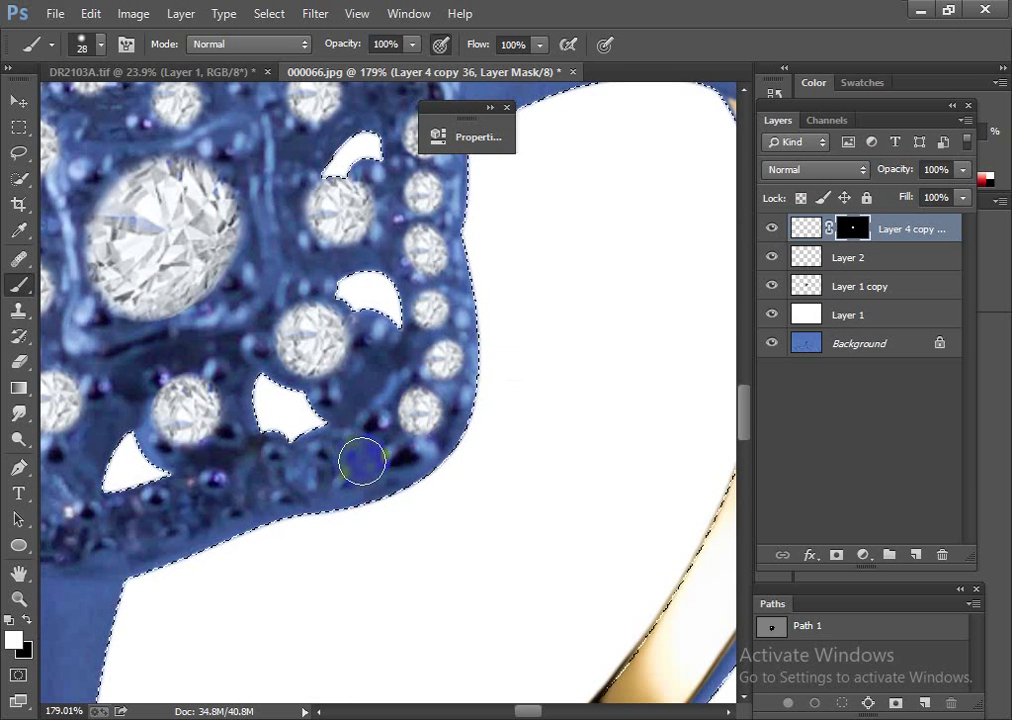
{"action": "left_click_drag", "start_coordinate": [302, 477], "coordinate": [250, 494]}
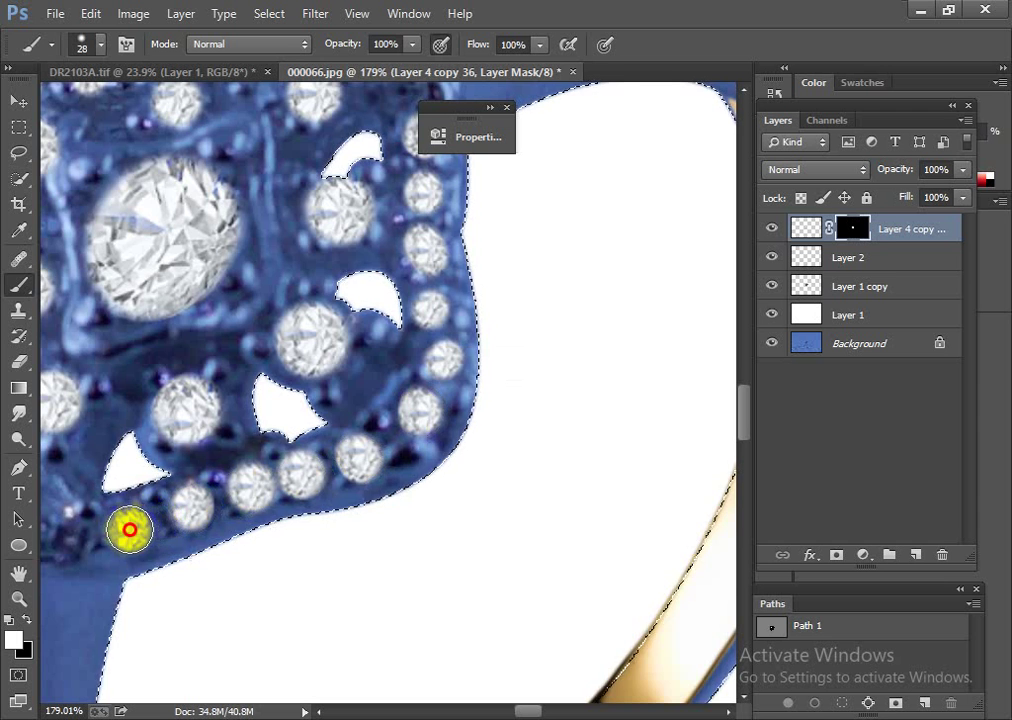
Step: Reveal the remaining diamonds at the head's lower-left corner with a 21–31 px brush
{"action": "left_click_drag", "start_coordinate": [127, 532], "coordinate": [300, 500]}
{"action": "left_click", "coordinate": [232, 495]}
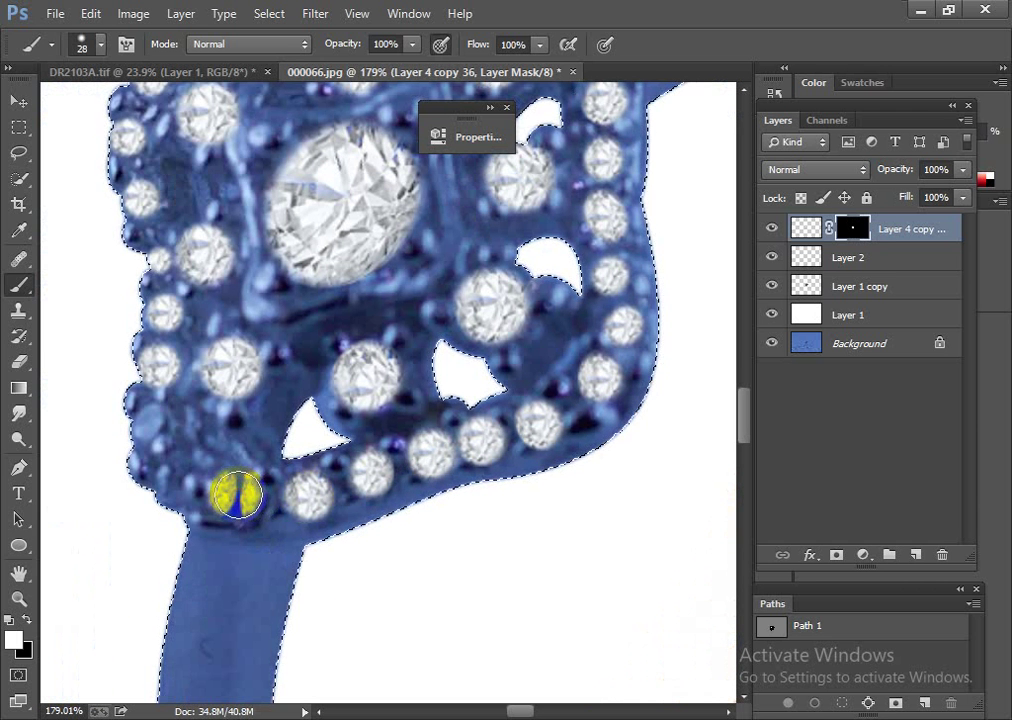
{"action": "right_click", "coordinate": [258, 500], "text": "alt"}
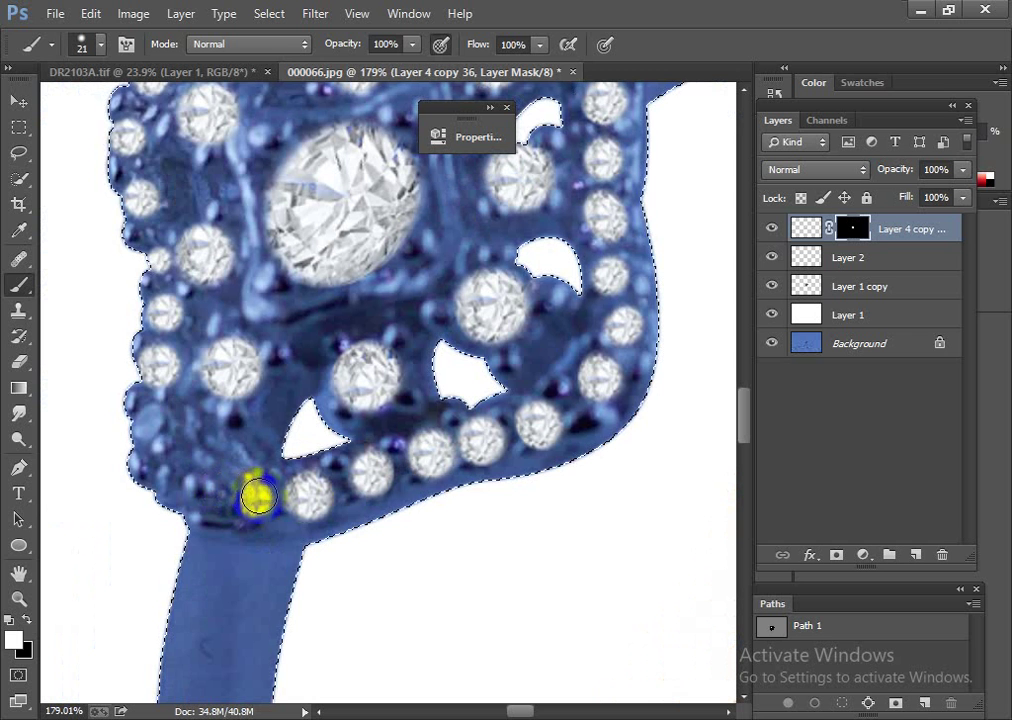
{"action": "right_click", "coordinate": [190, 468], "text": "alt"}
{"action": "left_click", "coordinate": [215, 481]}
{"action": "right_click", "coordinate": [208, 481], "text": "alt"}
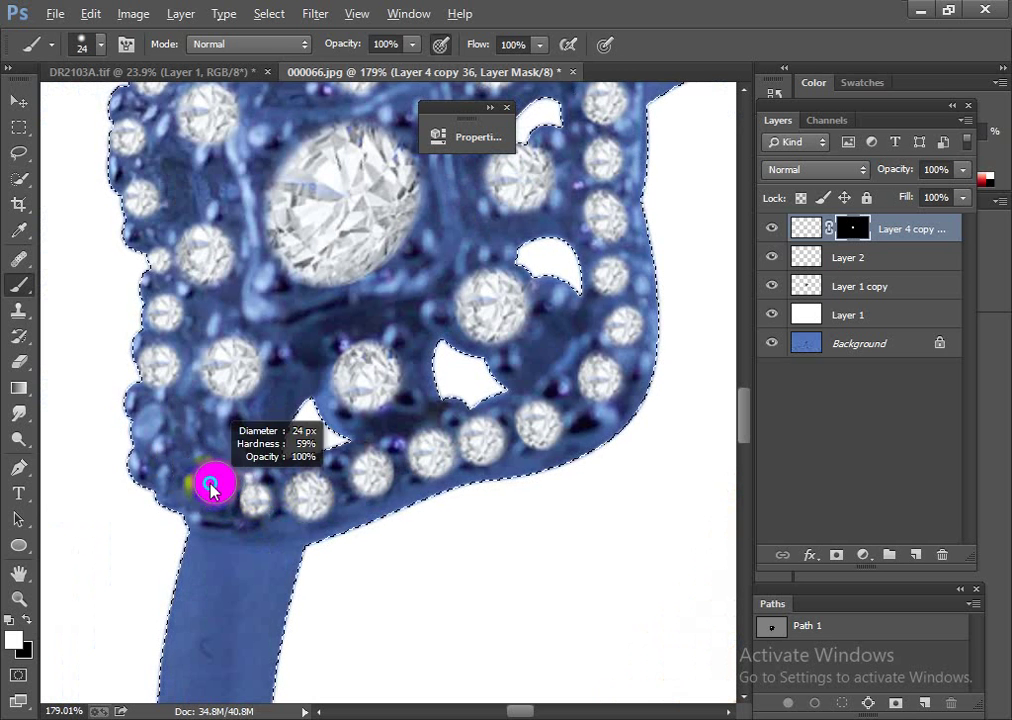
{"action": "left_click", "coordinate": [215, 487]}
{"action": "left_click", "coordinate": [215, 487]}
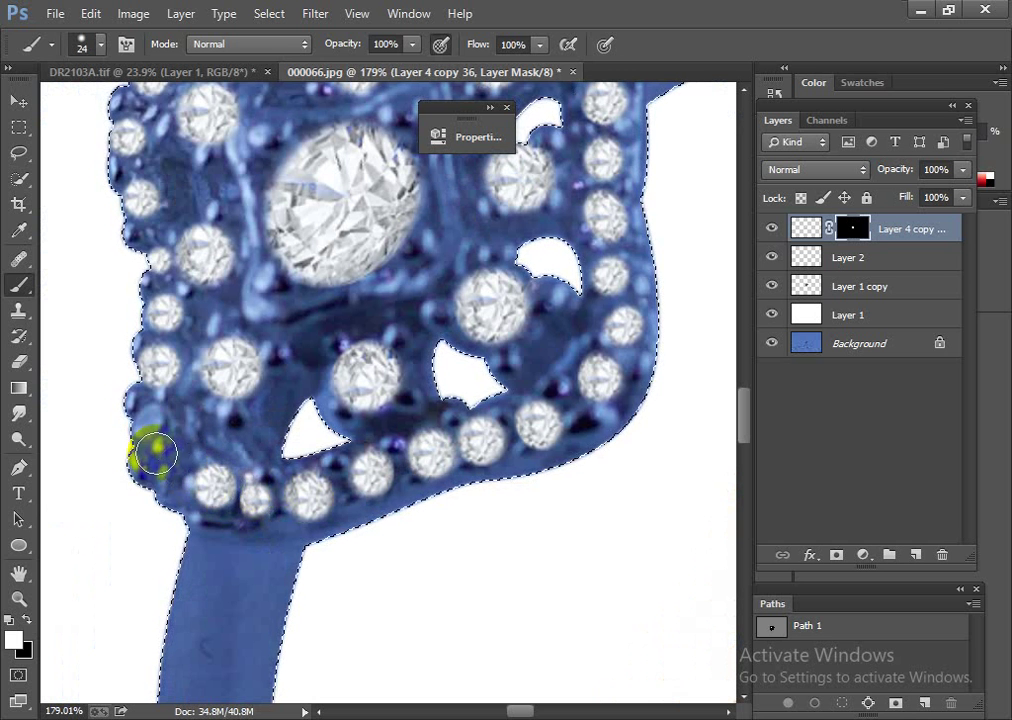
Step: Load Layer 1 copy's ring outline as a selection and add a new empty layer above it
{"action": "scroll", "coordinate": [303, 451], "scroll_direction": "down", "scroll_amount": 5}
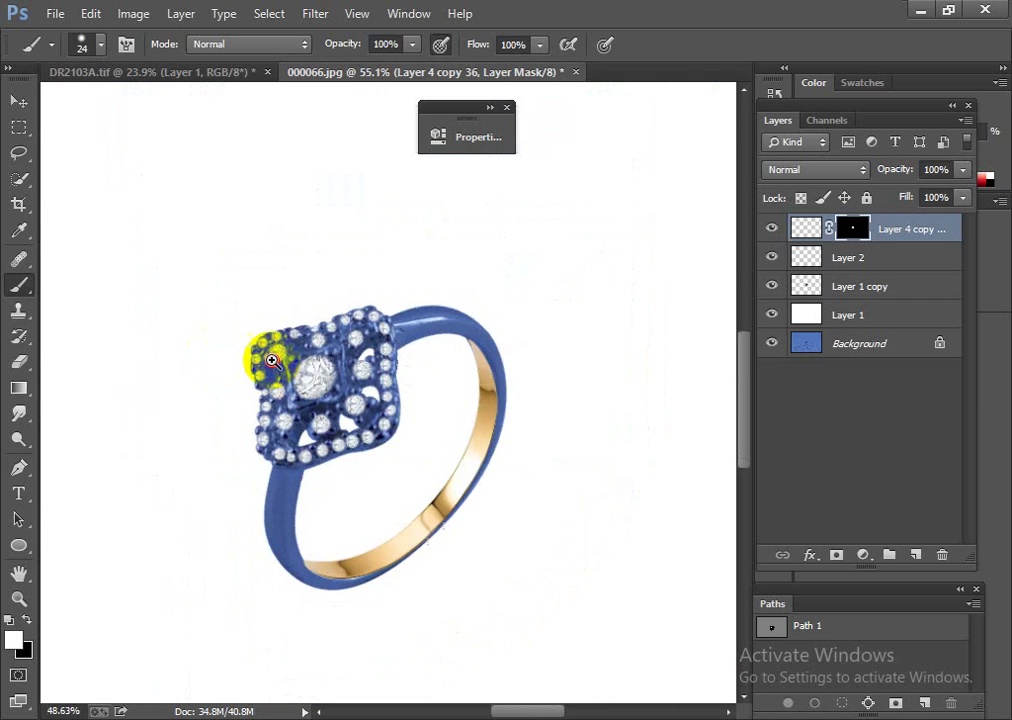
{"action": "scroll", "coordinate": [334, 458], "scroll_direction": "down", "scroll_amount": 2}
{"action": "scroll", "coordinate": [334, 452], "scroll_direction": "up", "scroll_amount": 1}
{"action": "scroll", "coordinate": [393, 457], "scroll_direction": "down", "scroll_amount": 2}
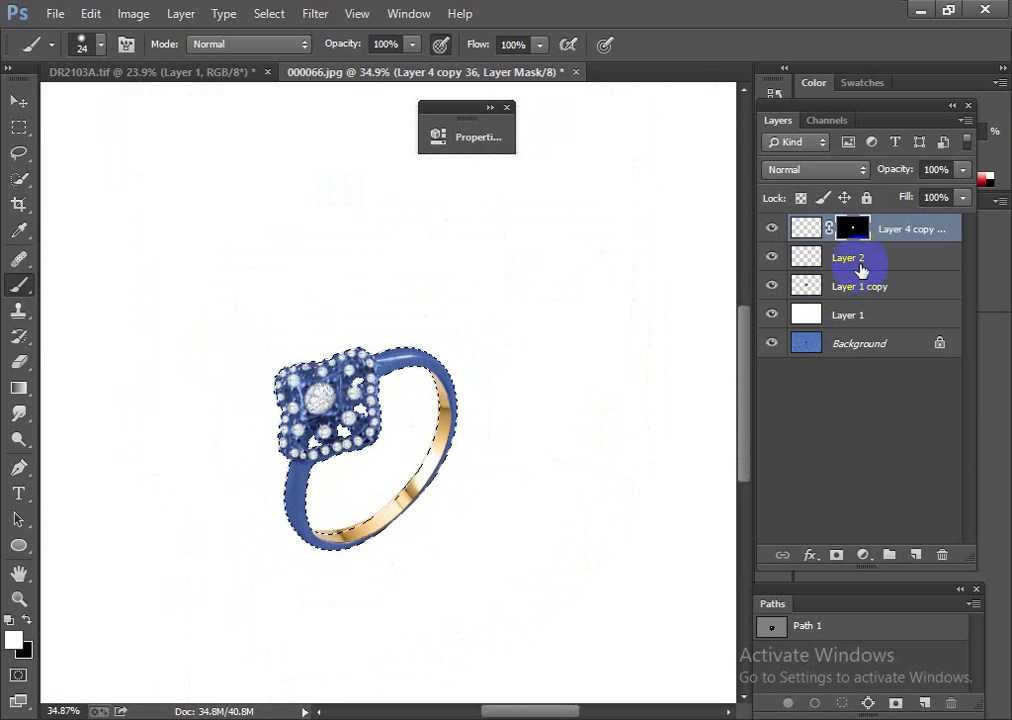
{"action": "left_click", "coordinate": [849, 290]}
{"action": "left_click", "coordinate": [812, 296], "text": "ctrl"}
{"action": "left_click", "coordinate": [917, 558]}
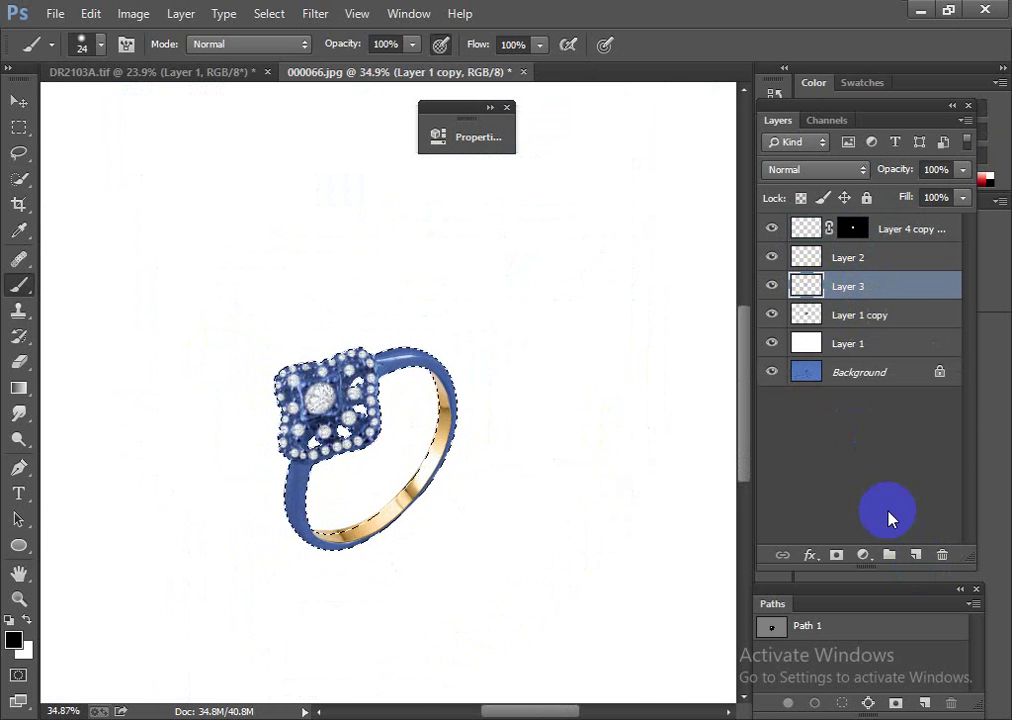
Step: Sample the light grey from the ellipse in DR2103A.tif, then return to 000066.jpg
{"action": "left_click", "coordinate": [196, 72]}
{"action": "scroll", "coordinate": [524, 390], "scroll_direction": "up", "scroll_amount": 3}
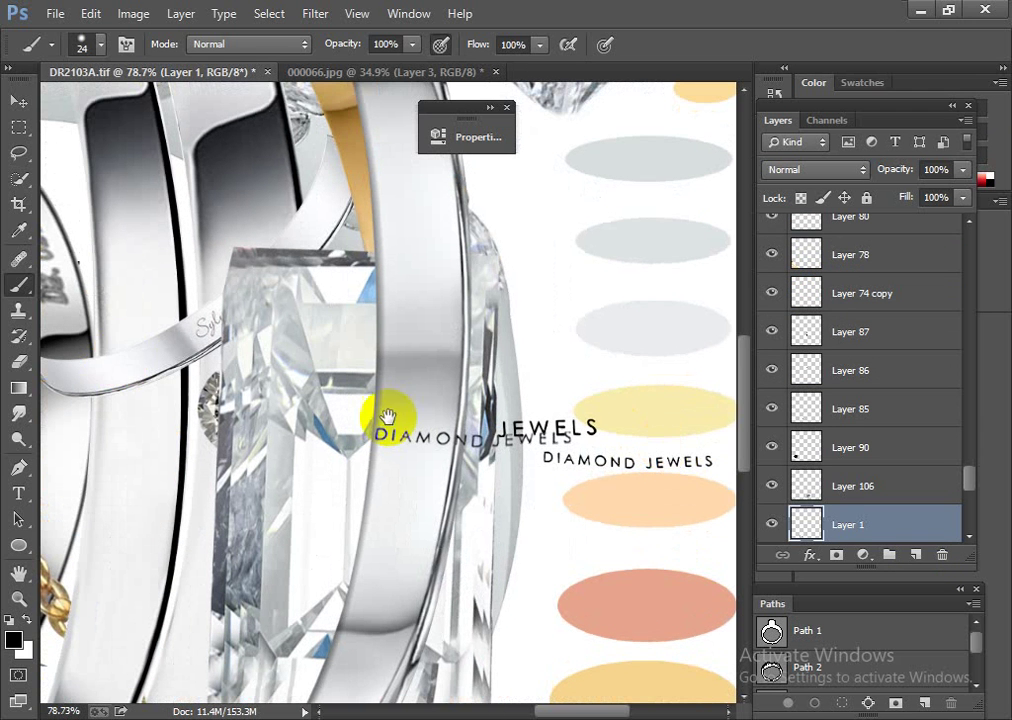
{"action": "left_click", "coordinate": [655, 313], "text": "alt"}
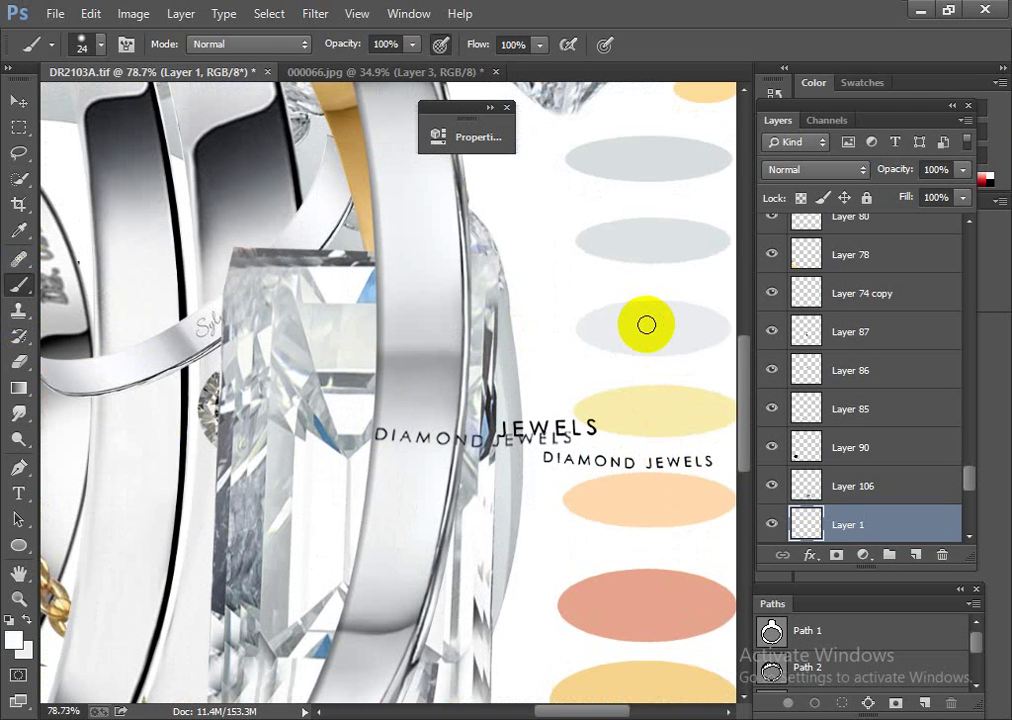
{"action": "left_click", "coordinate": [400, 72]}
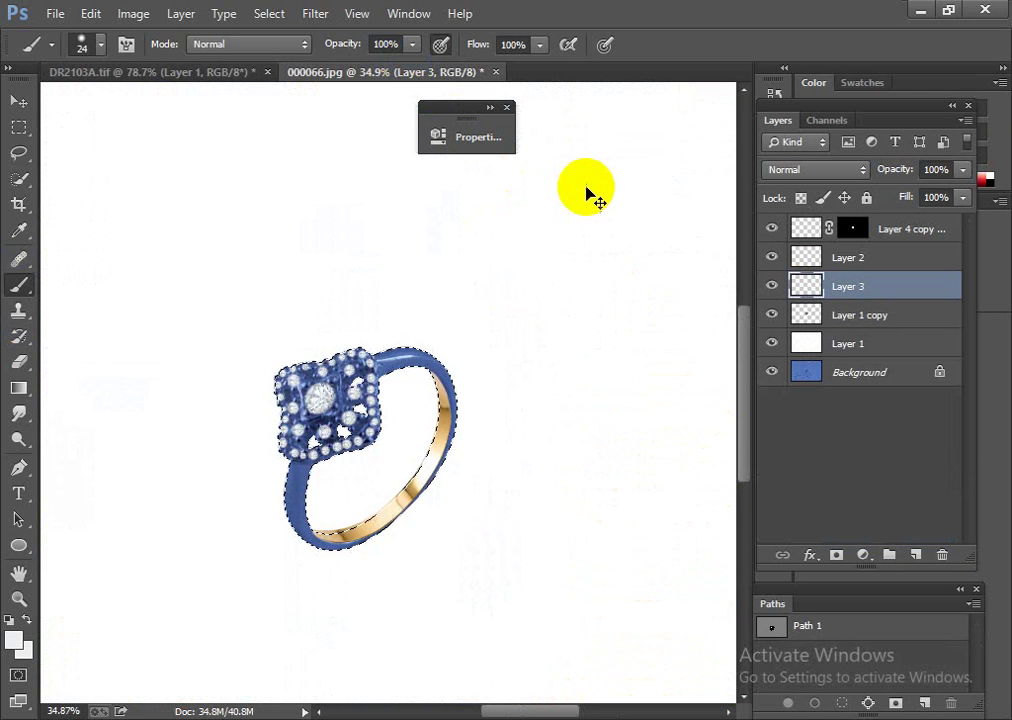
Step: Set the grey layer's blend mode to Color and merge it down into Layer 1 copy
{"action": "left_click", "coordinate": [817, 167]}
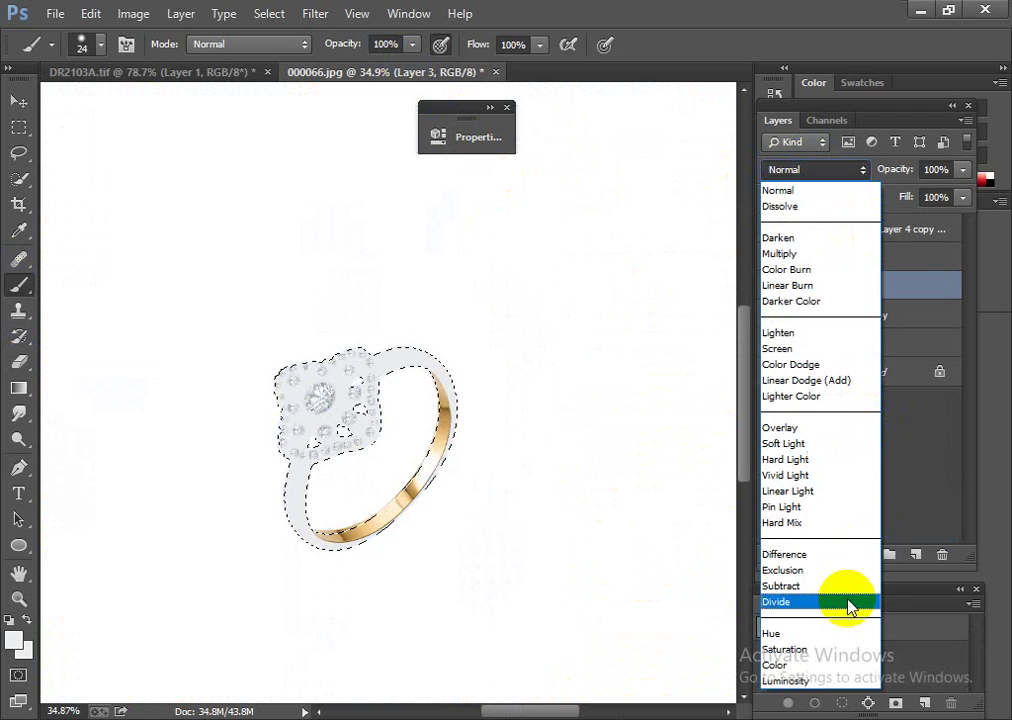
{"action": "left_click", "coordinate": [780, 664]}
{"action": "left_click", "coordinate": [494, 477]}
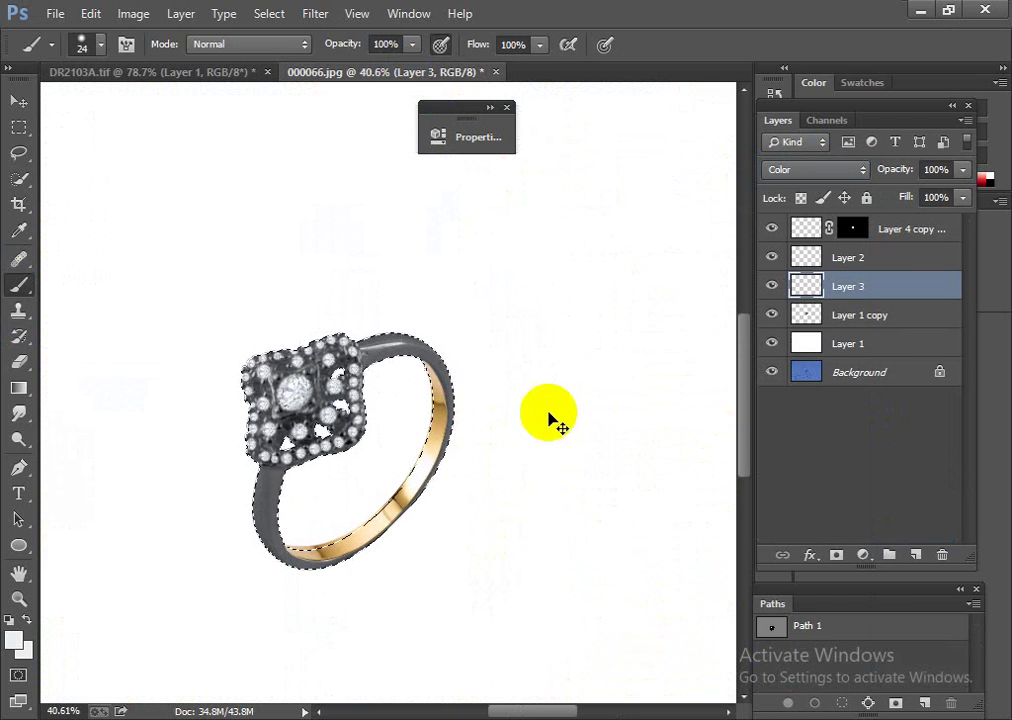
{"action": "key", "text": "ctrl+e"}
{"action": "left_click", "coordinate": [800, 283]}
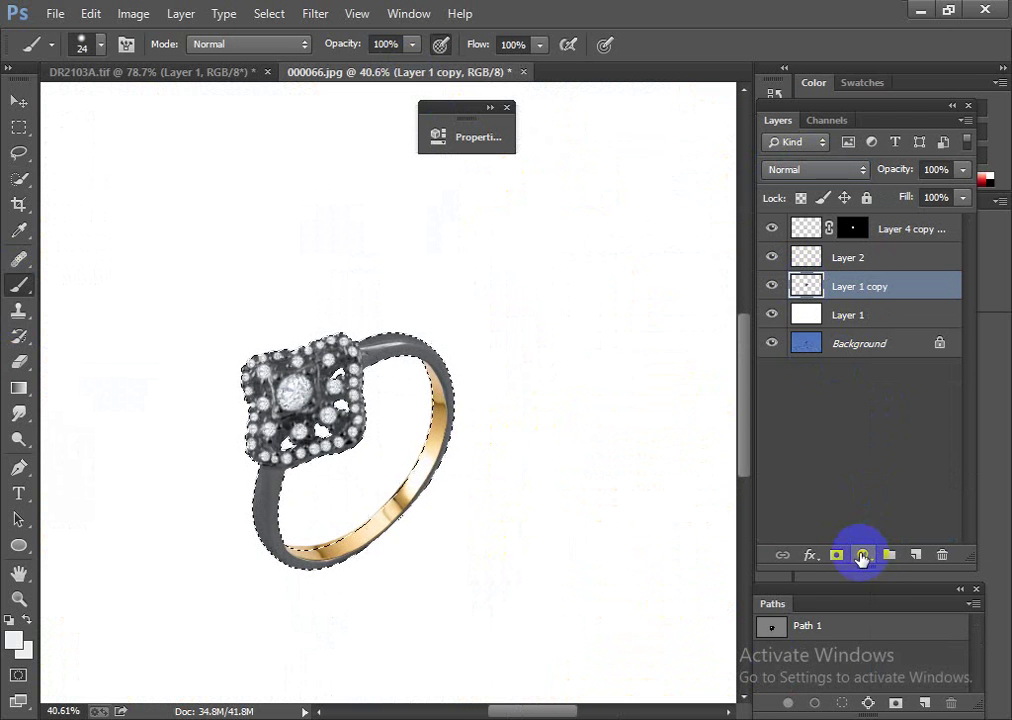
Step: Try a brightening Curves adjustment on the ring, then discard it
{"action": "left_click", "coordinate": [862, 557]}
{"action": "left_click", "coordinate": [885, 245]}
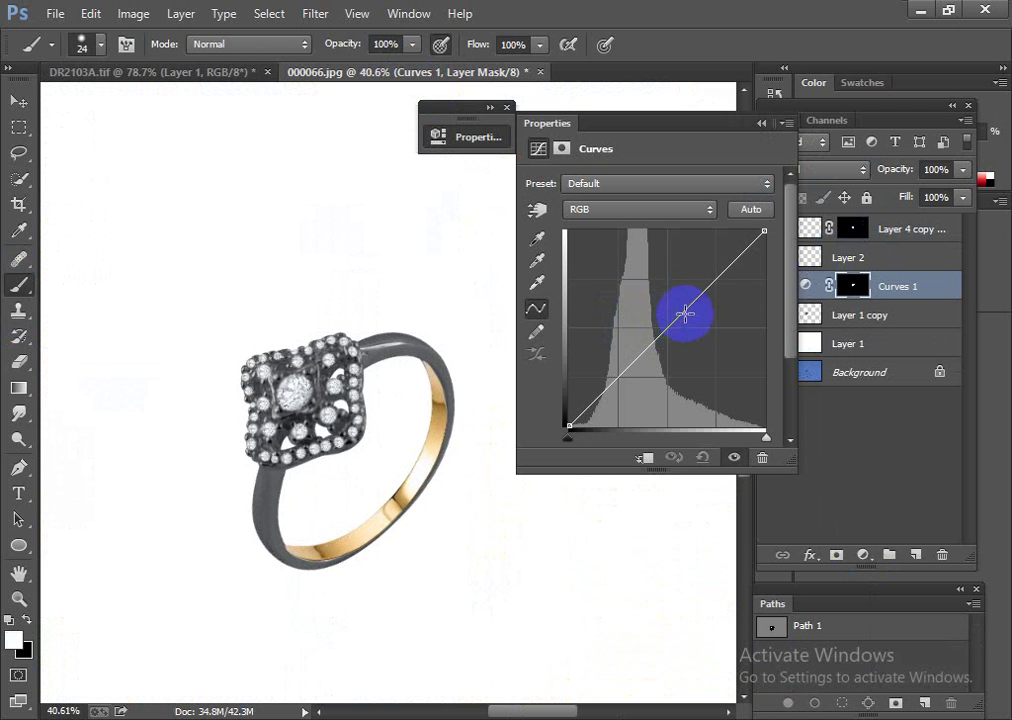
{"action": "left_click_drag", "start_coordinate": [685, 314], "coordinate": [652, 267]}
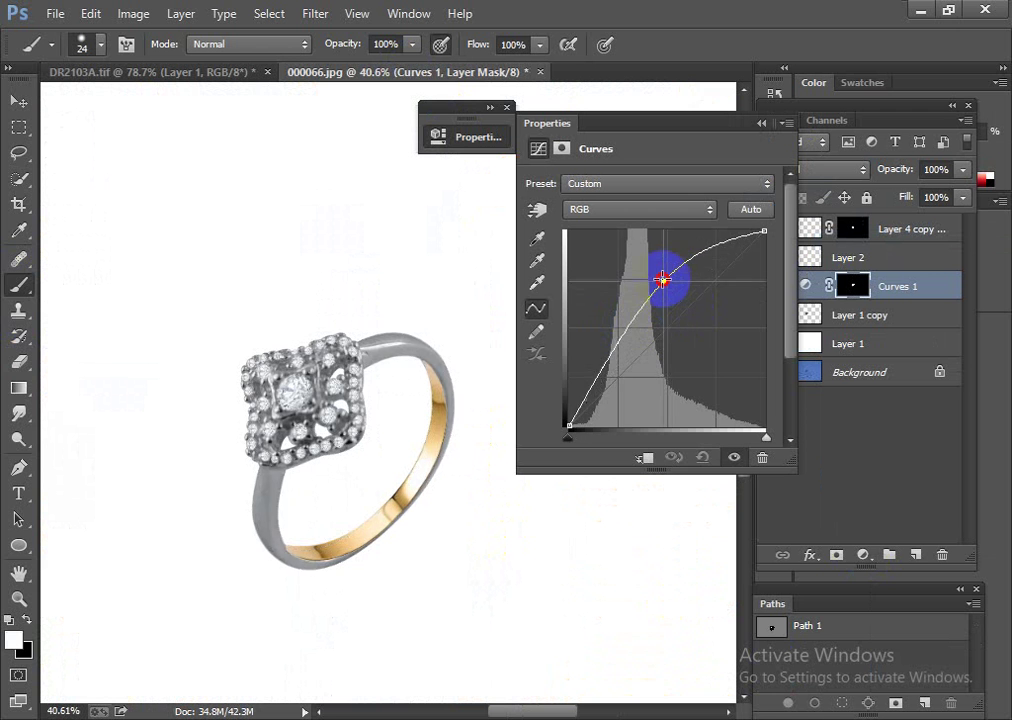
{"action": "left_click", "coordinate": [776, 131]}
{"action": "scroll", "coordinate": [413, 429], "scroll_direction": "down", "scroll_amount": 3}
{"action": "scroll", "coordinate": [486, 468], "scroll_direction": "up", "scroll_amount": 3}
{"action": "key", "text": "Delete"}
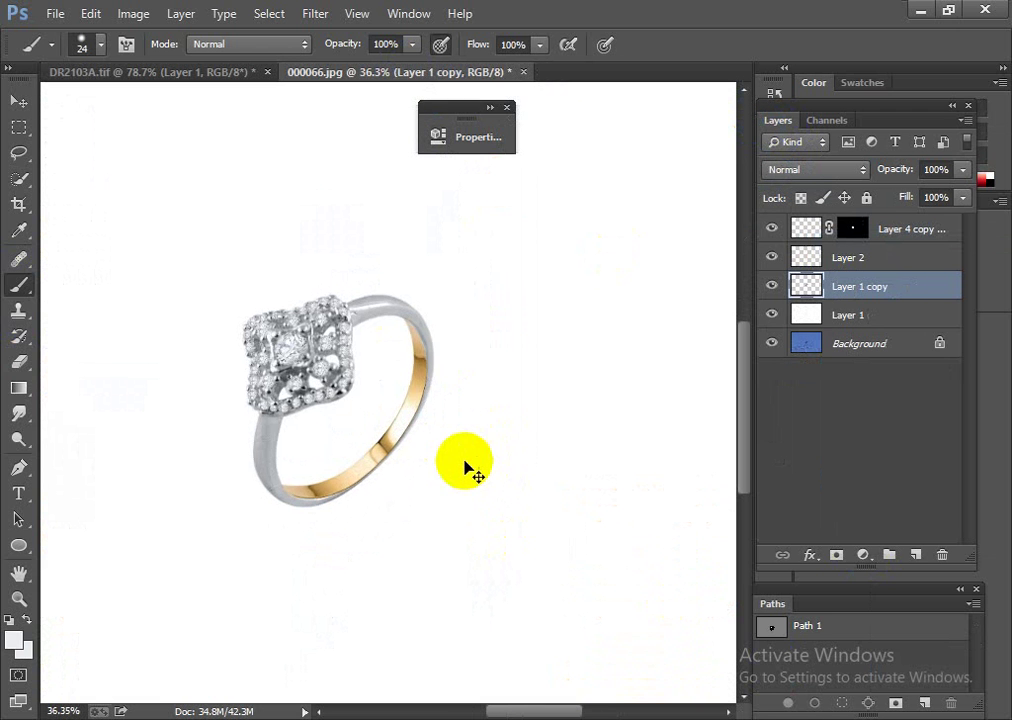
{"action": "scroll", "coordinate": [465, 468], "scroll_direction": "down", "scroll_amount": 2}
{"action": "scroll", "coordinate": [395, 400], "scroll_direction": "up", "scroll_amount": 4}
Step: Fill the ring selection white on a new Color-mode layer and merge it into Layer 1 copy
{"action": "left_click", "coordinate": [806, 286], "text": "ctrl"}
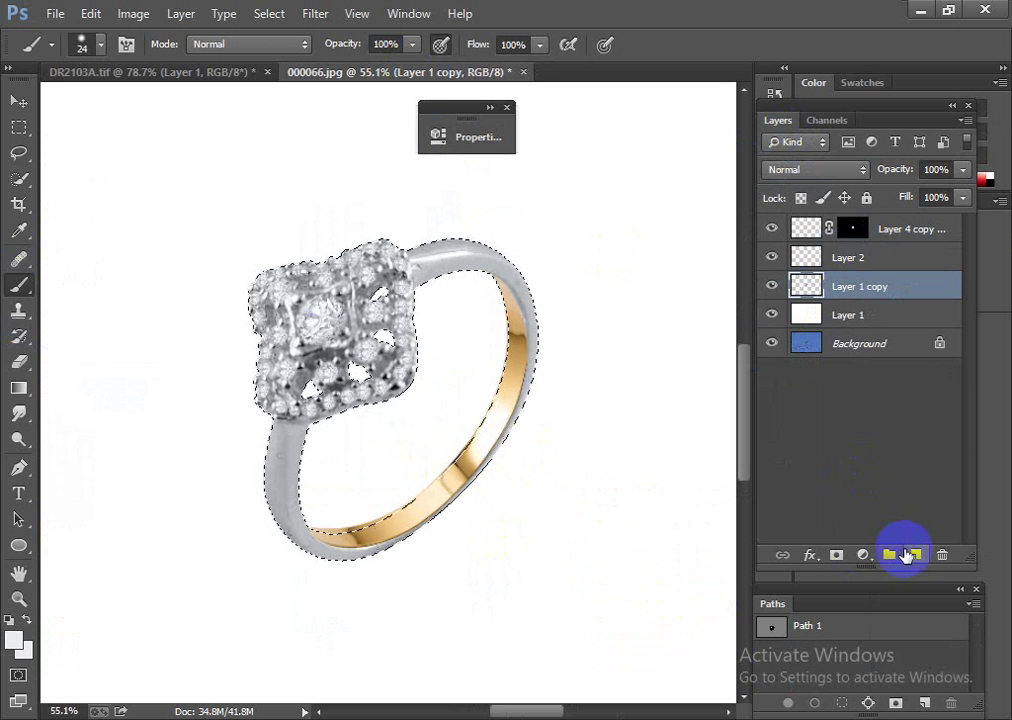
{"action": "left_click", "coordinate": [912, 555]}
{"action": "key", "text": "alt+BackSpace"}
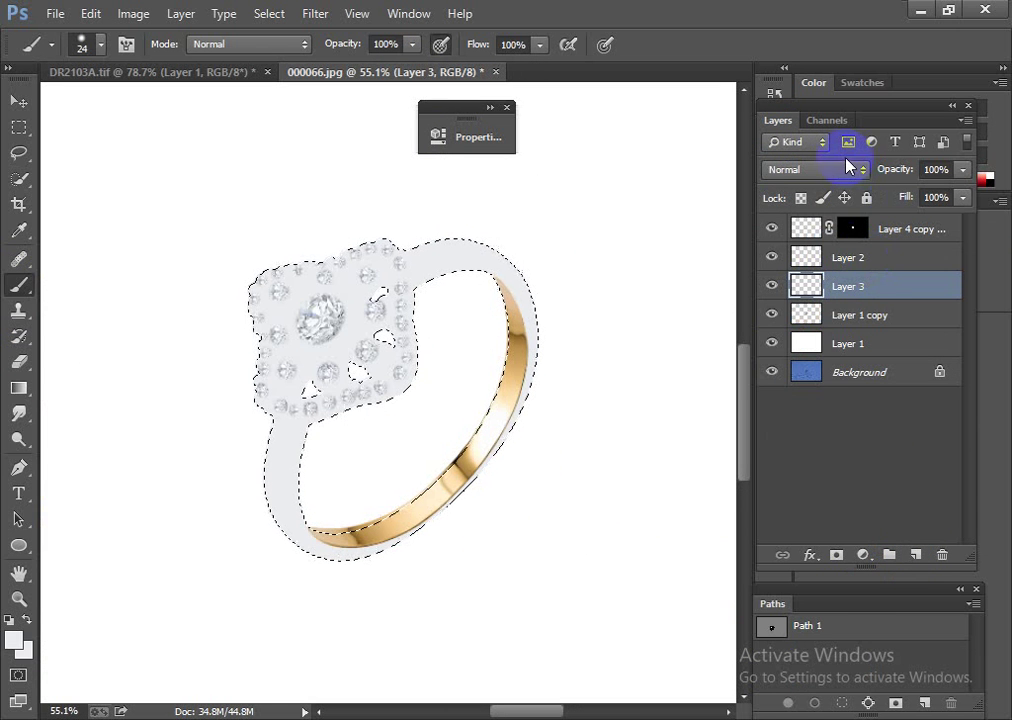
{"action": "left_click", "coordinate": [845, 168]}
{"action": "left_click", "coordinate": [775, 665]}
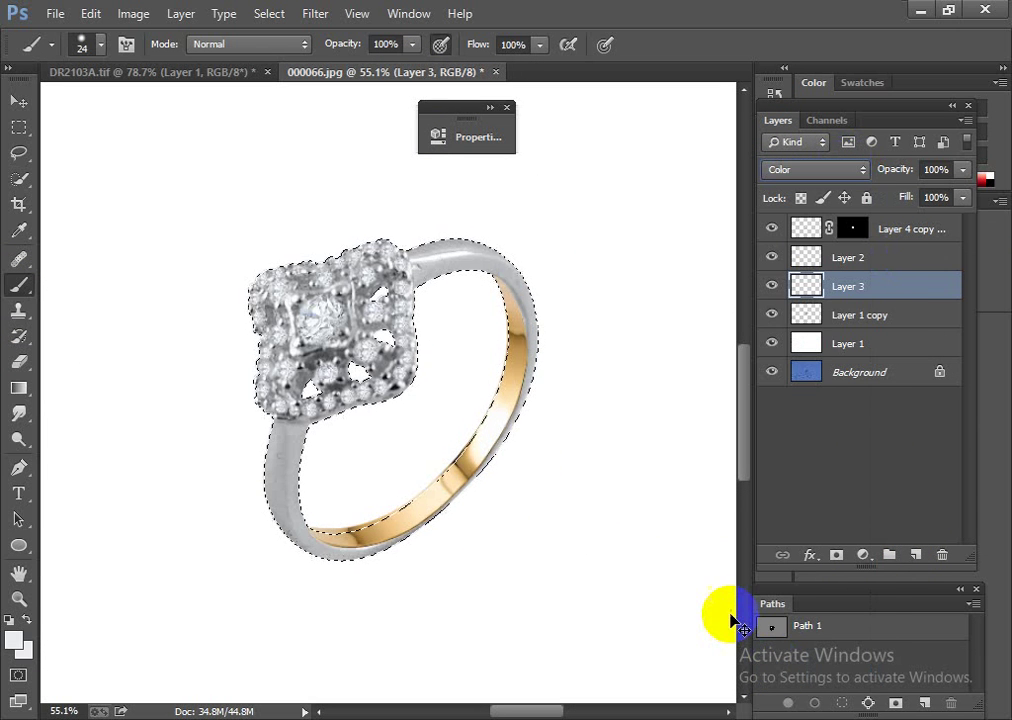
{"action": "key", "text": "ctrl+e"}
{"action": "left_click", "coordinate": [509, 480]}
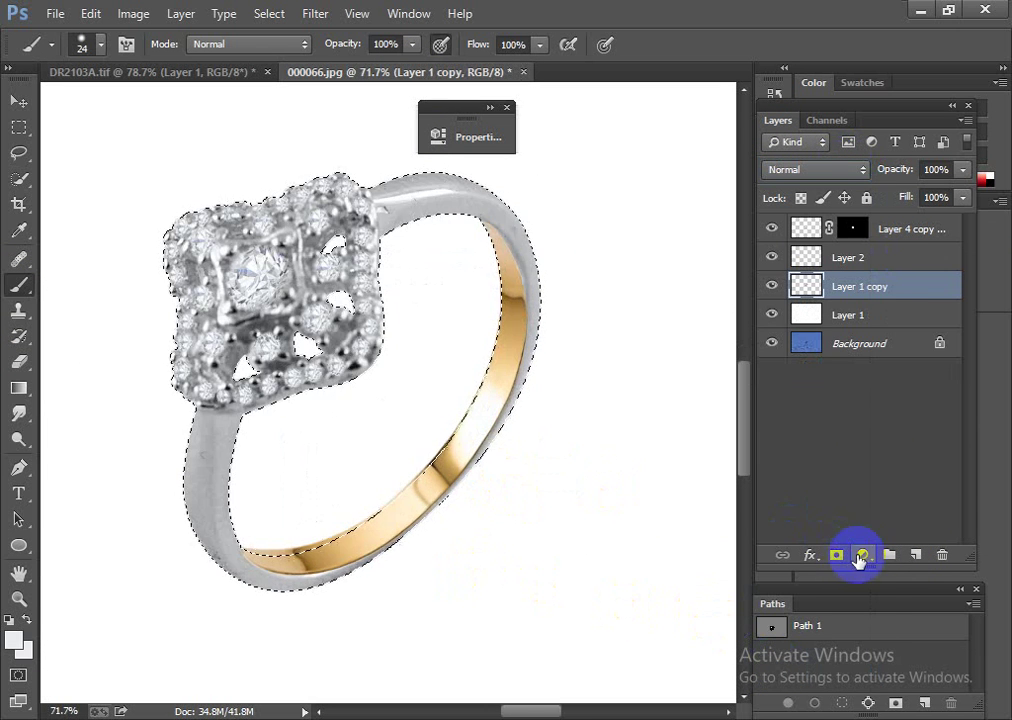
Step: Add a Selective Color adjustment with Neutrals Black at -13 and merge it into the ring
{"action": "left_click", "coordinate": [862, 554]}
{"action": "left_click", "coordinate": [870, 538]}
{"action": "left_click", "coordinate": [670, 209]}
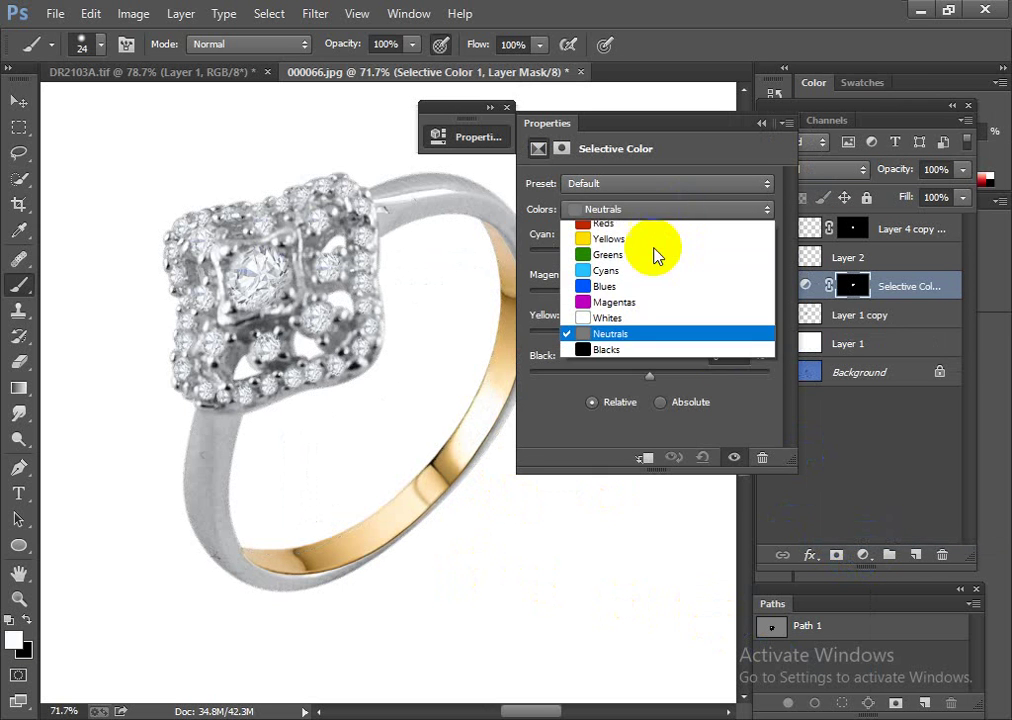
{"action": "left_click", "coordinate": [639, 318]}
{"action": "left_click", "coordinate": [653, 209]}
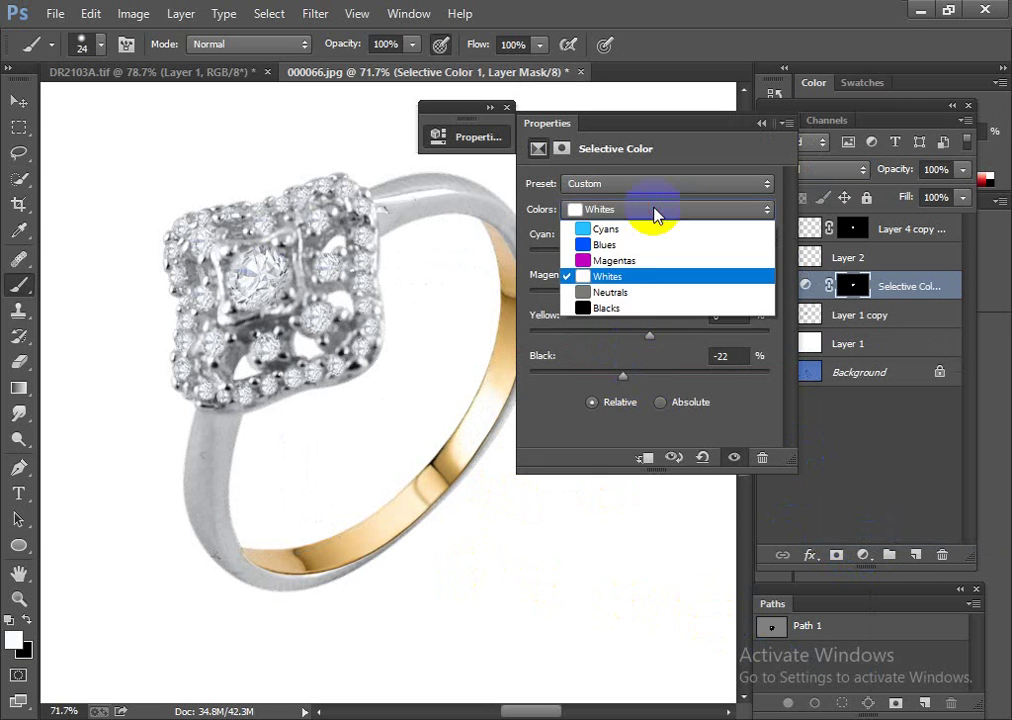
{"action": "left_click", "coordinate": [633, 339]}
{"action": "left_click_drag", "start_coordinate": [647, 382], "coordinate": [633, 378]}
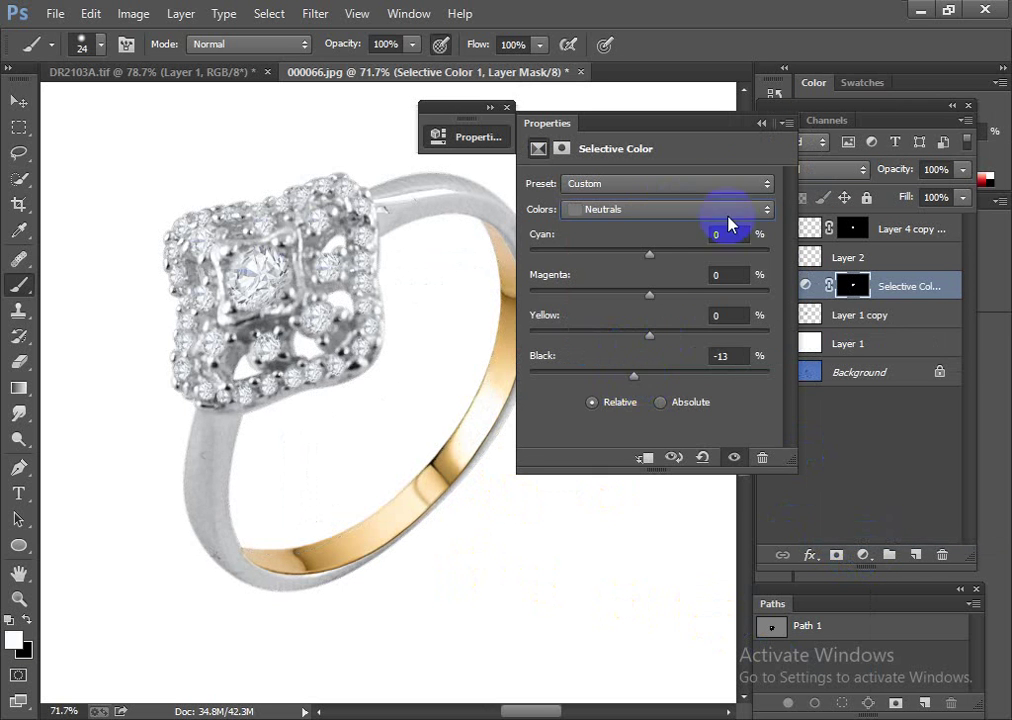
{"action": "left_click", "coordinate": [766, 121]}
{"action": "key", "text": "Delete"}
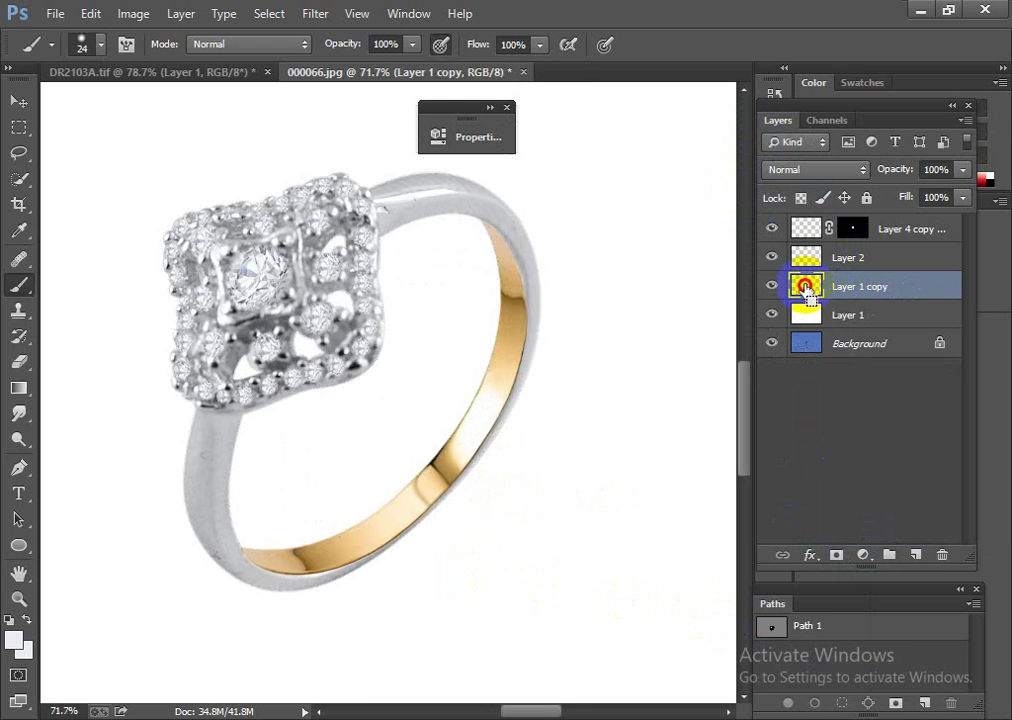
Step: With the Smudge tool and the ring selection loaded, smooth the lower shank's surface
{"action": "left_click_drag", "start_coordinate": [505, 213], "coordinate": [520, 213]}
{"action": "left_click", "coordinate": [18, 413]}
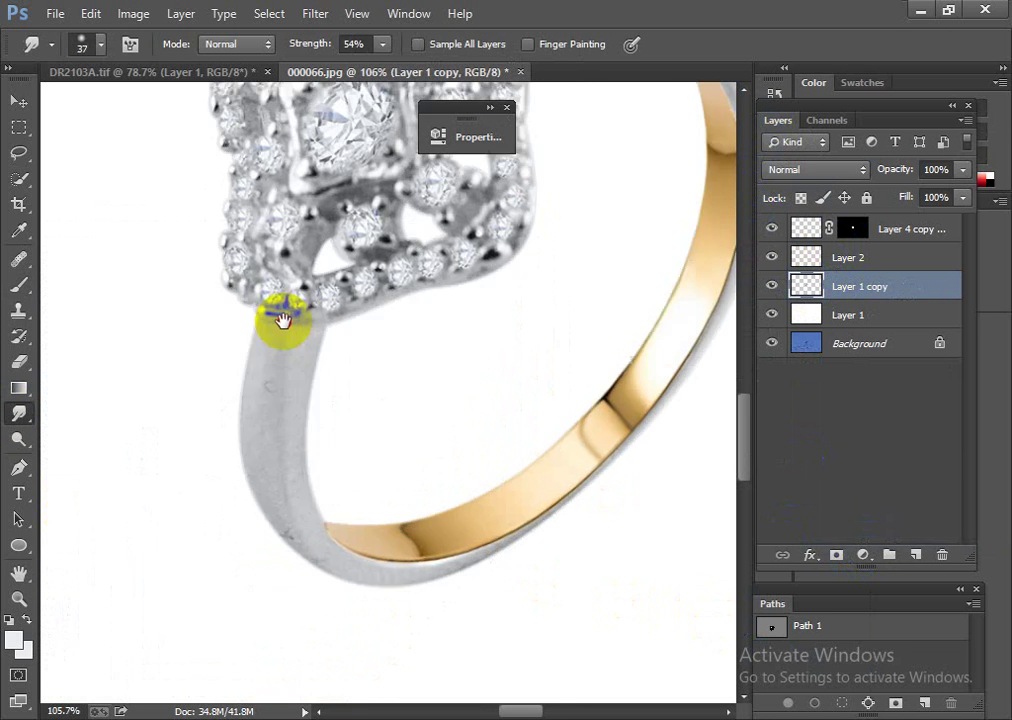
{"action": "mouse_move", "coordinate": [282, 323]}
{"action": "left_mouse_down"}
{"action": "mouse_move", "coordinate": [333, 362]}
{"action": "mouse_move", "coordinate": [291, 425]}
{"action": "left_mouse_up"}
{"action": "key", "text": "ctrl+Return"}
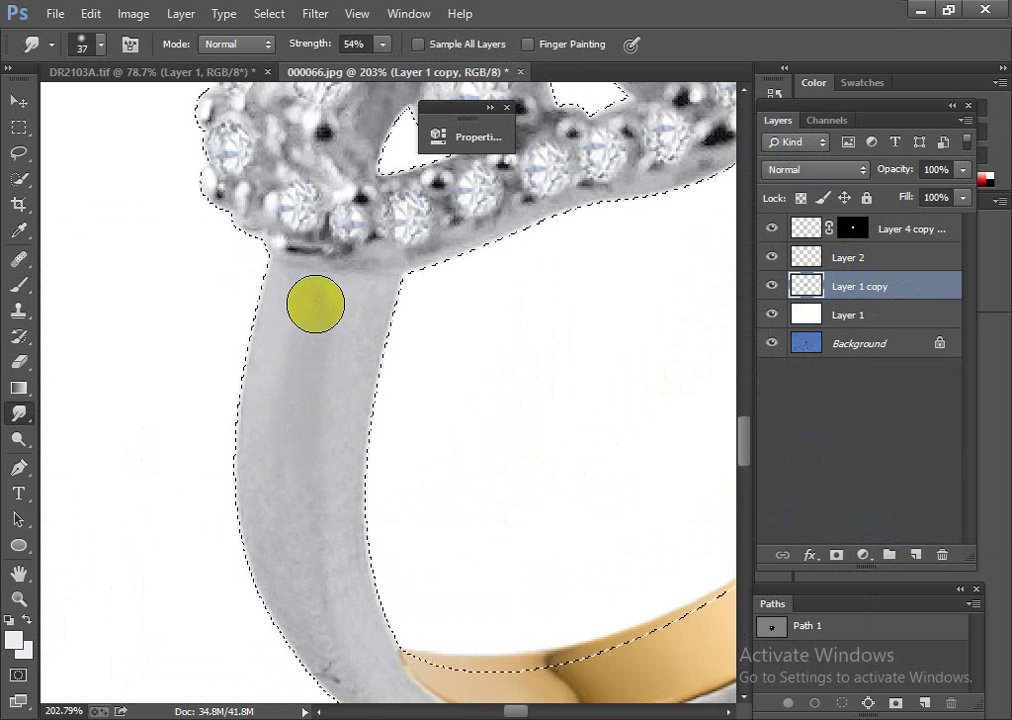
{"action": "mouse_move", "coordinate": [305, 418]}
{"action": "left_mouse_down"}
{"action": "mouse_move", "coordinate": [294, 294]}
{"action": "mouse_move", "coordinate": [305, 355]}
{"action": "mouse_move", "coordinate": [337, 418]}
{"action": "mouse_move", "coordinate": [350, 391]}
{"action": "left_mouse_up"}
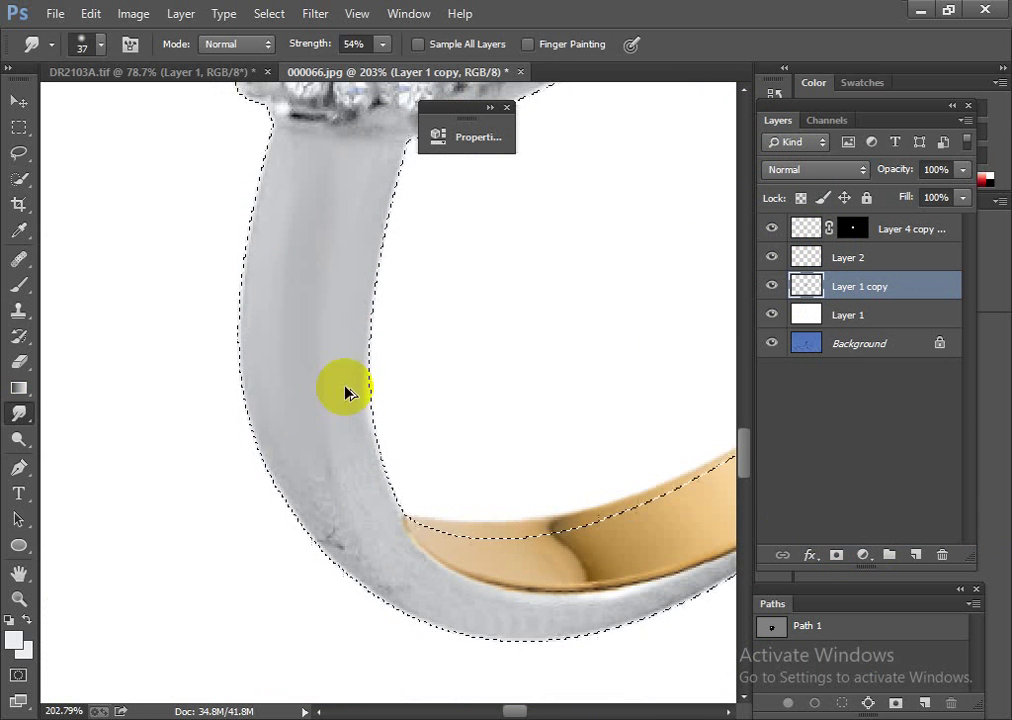
{"action": "mouse_move", "coordinate": [294, 452]}
{"action": "left_mouse_down"}
{"action": "mouse_move", "coordinate": [411, 594]}
{"action": "mouse_move", "coordinate": [299, 508]}
{"action": "left_mouse_up"}
{"action": "key", "text": "ctrl+d"}
{"action": "key", "text": "ctrl+z"}
Step: Smooth the top edge and right edge of the silver shank
{"action": "left_click_drag", "start_coordinate": [630, 497], "coordinate": [420, 542]}
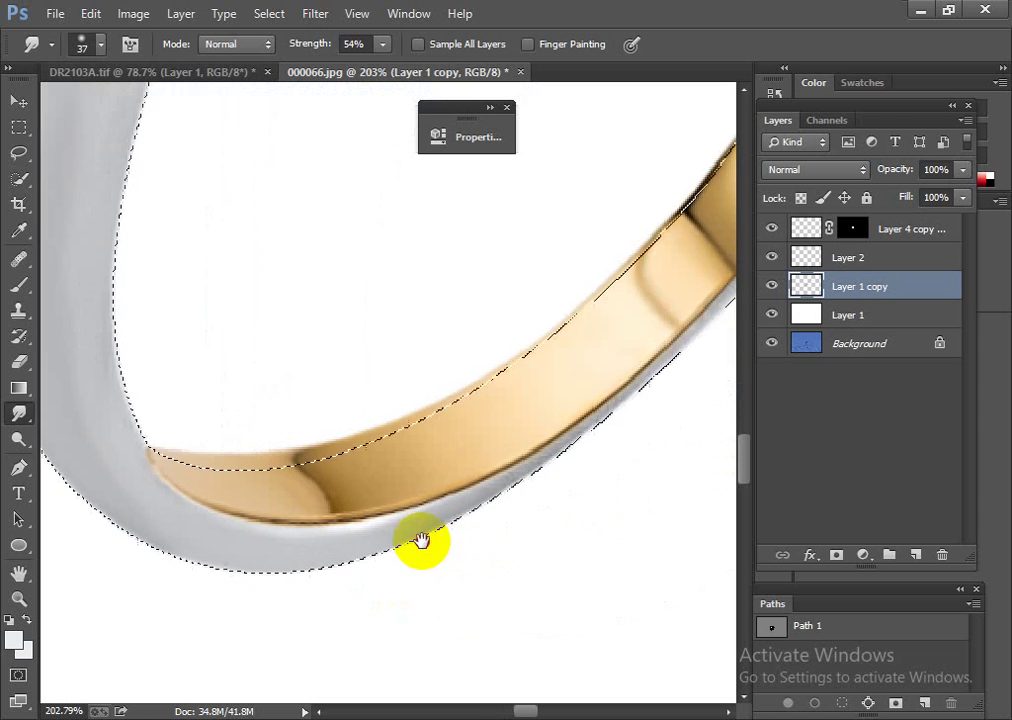
{"action": "scroll", "coordinate": [497, 337], "scroll_direction": "down", "scroll_amount": 3}
{"action": "scroll", "coordinate": [562, 271], "scroll_direction": "up", "scroll_amount": 2}
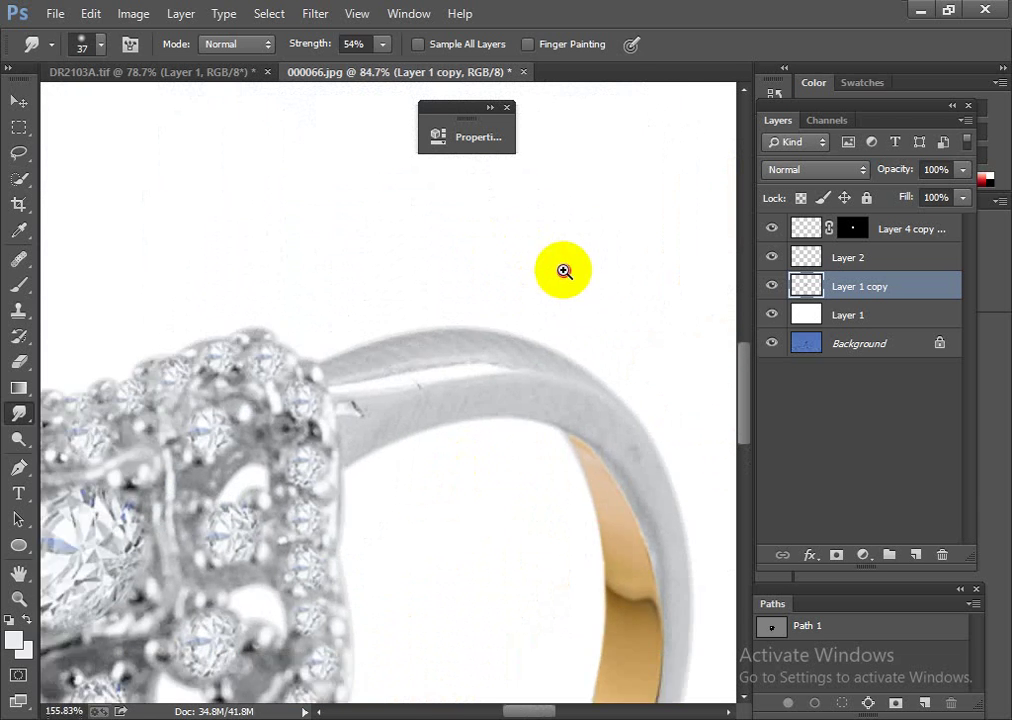
{"action": "scroll", "coordinate": [467, 341], "scroll_direction": "up", "scroll_amount": 1}
{"action": "mouse_move", "coordinate": [452, 343]}
{"action": "left_mouse_down"}
{"action": "mouse_move", "coordinate": [339, 368]}
{"action": "mouse_move", "coordinate": [452, 348]}
{"action": "mouse_move", "coordinate": [407, 348]}
{"action": "mouse_move", "coordinate": [562, 348]}
{"action": "mouse_move", "coordinate": [488, 425]}
{"action": "mouse_move", "coordinate": [369, 455]}
{"action": "mouse_move", "coordinate": [445, 409]}
{"action": "mouse_move", "coordinate": [362, 425]}
{"action": "mouse_move", "coordinate": [549, 422]}
{"action": "mouse_move", "coordinate": [463, 377]}
{"action": "left_mouse_up"}
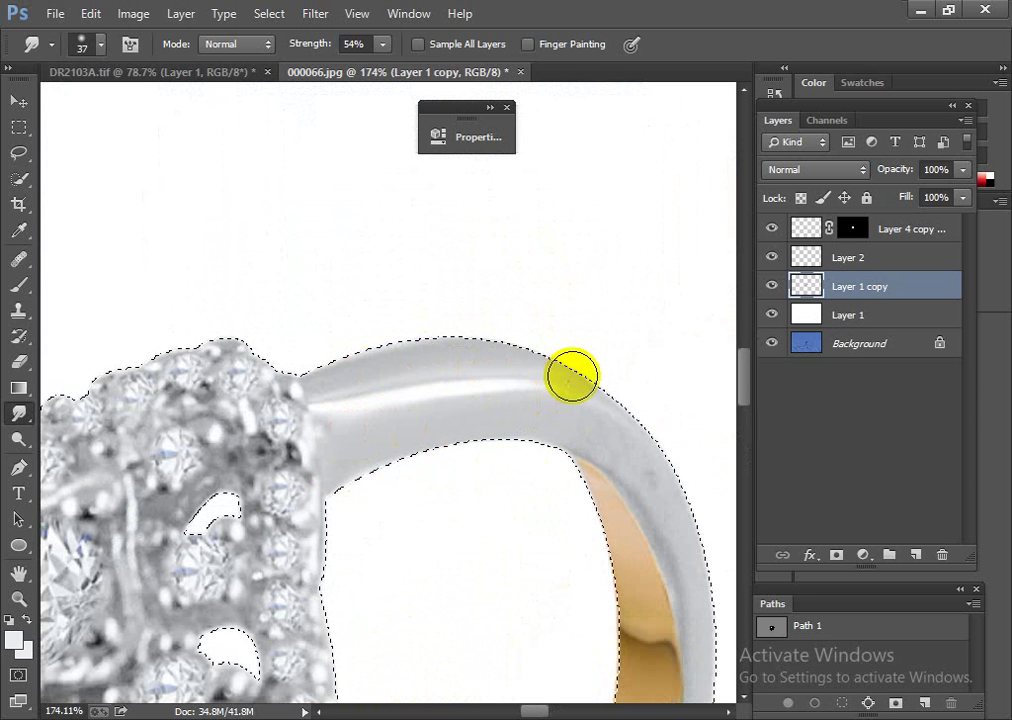
{"action": "left_click_drag", "start_coordinate": [571, 376], "coordinate": [456, 316]}
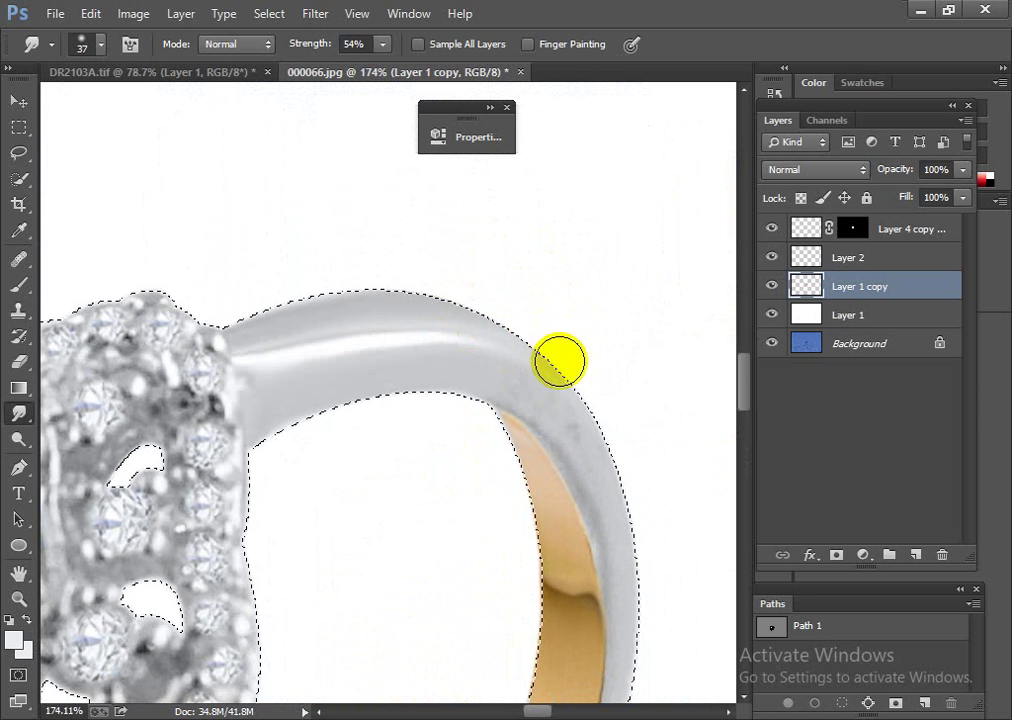
{"action": "left_click_drag", "start_coordinate": [558, 360], "coordinate": [515, 226]}
{"action": "left_click_drag", "start_coordinate": [510, 273], "coordinate": [583, 395]}
Step: Smooth the rough edge where the gold band meets the silver metal
{"action": "scroll", "coordinate": [529, 327], "scroll_direction": "down", "scroll_amount": 1}
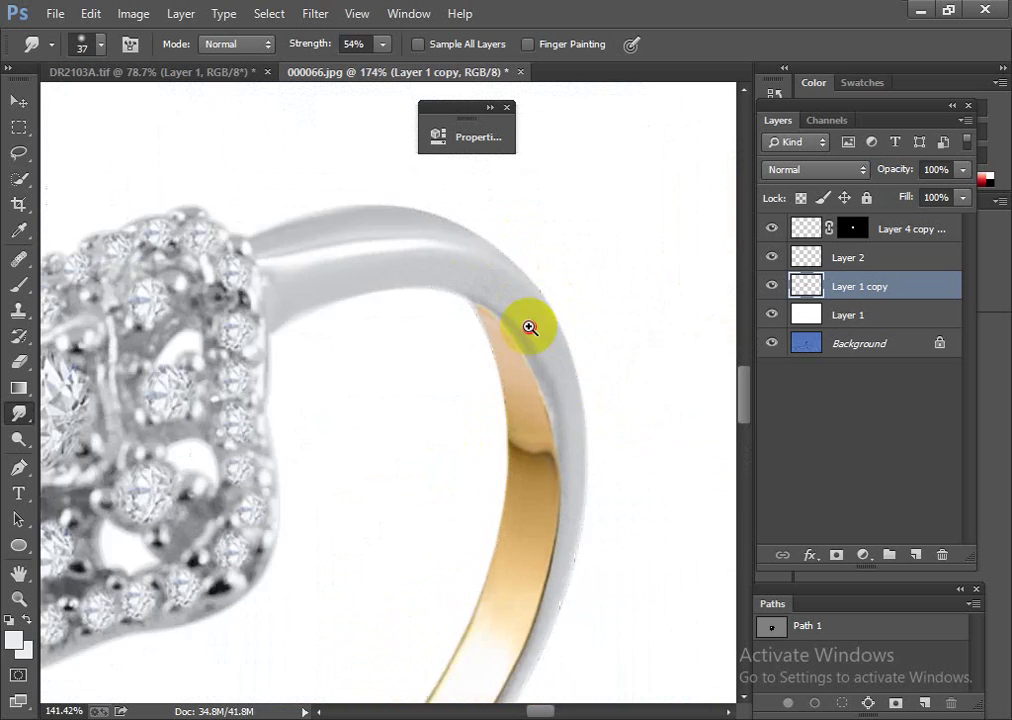
{"action": "scroll", "coordinate": [529, 327], "scroll_direction": "down", "scroll_amount": 4}
{"action": "scroll", "coordinate": [572, 276], "scroll_direction": "up", "scroll_amount": 2}
{"action": "scroll", "coordinate": [556, 285], "scroll_direction": "up", "scroll_amount": 1}
{"action": "key", "text": "ctrl+Return"}
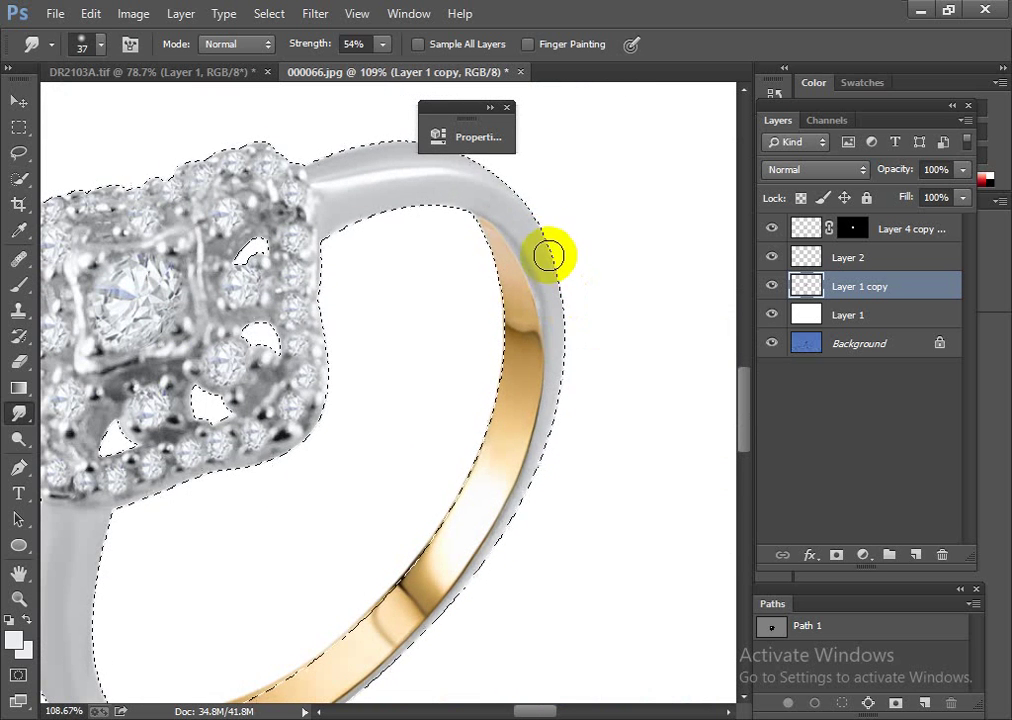
{"action": "mouse_move", "coordinate": [549, 256]}
{"action": "left_mouse_down"}
{"action": "mouse_move", "coordinate": [488, 215]}
{"action": "mouse_move", "coordinate": [519, 245]}
{"action": "mouse_move", "coordinate": [560, 339]}
{"action": "left_mouse_up"}
{"action": "scroll", "coordinate": [560, 339], "scroll_direction": "down", "scroll_amount": 1}
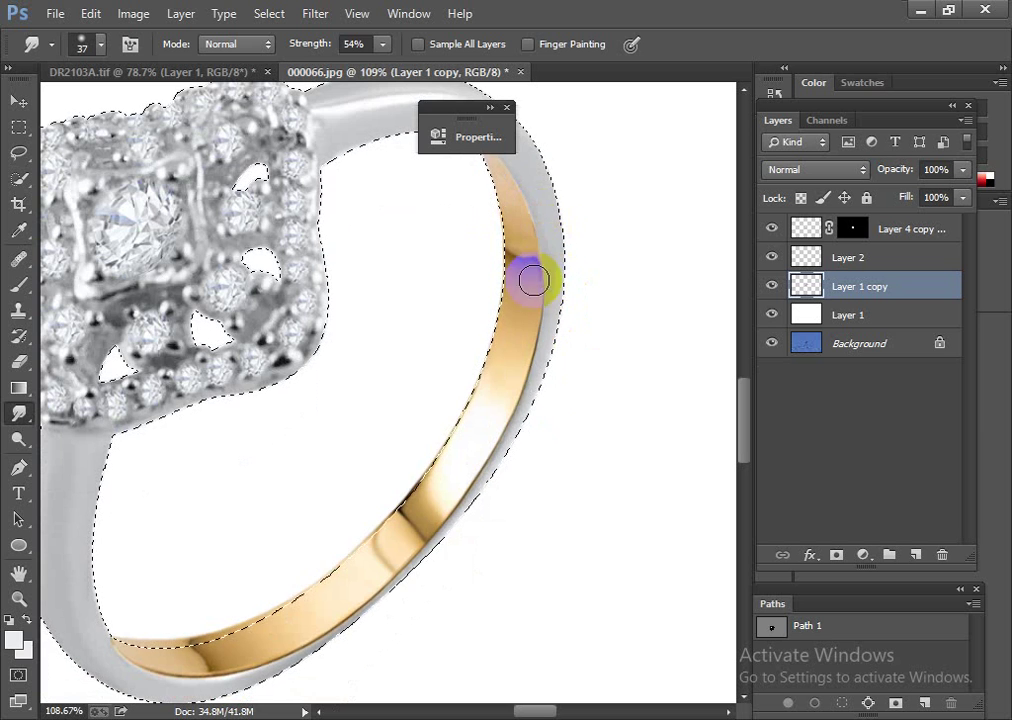
{"action": "scroll", "coordinate": [510, 398], "scroll_direction": "down", "scroll_amount": 3}
{"action": "scroll", "coordinate": [450, 294], "scroll_direction": "down", "scroll_amount": 1}
{"action": "scroll", "coordinate": [489, 316], "scroll_direction": "up", "scroll_amount": 3}
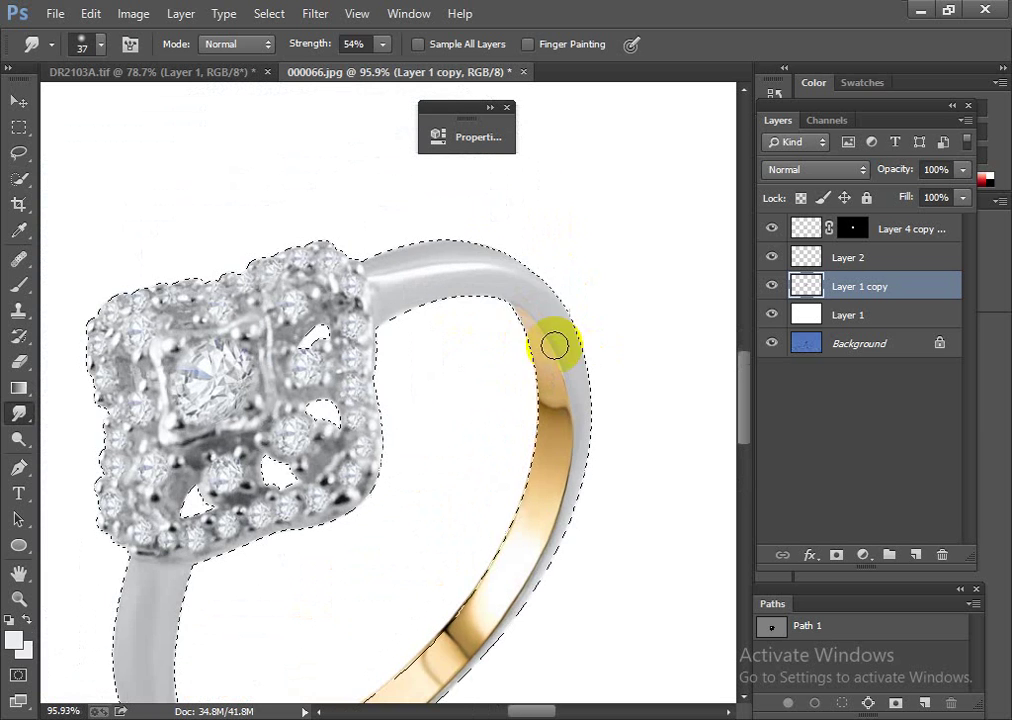
{"action": "scroll", "coordinate": [361, 294], "scroll_direction": "down", "scroll_amount": 3}
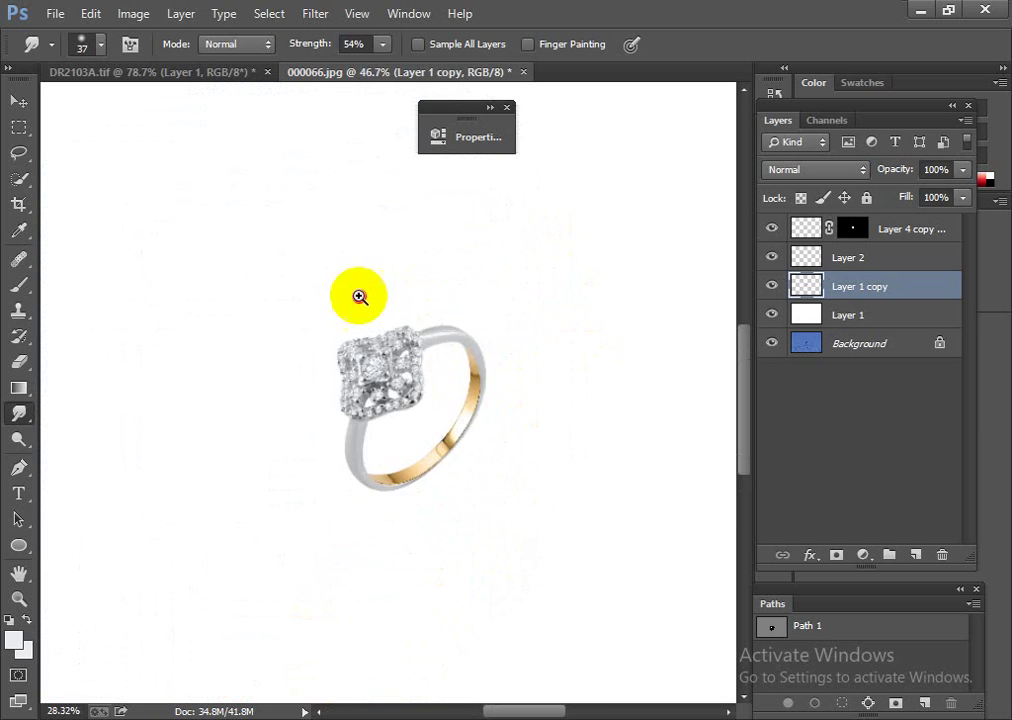
{"action": "scroll", "coordinate": [429, 384], "scroll_direction": "up", "scroll_amount": 1}
{"action": "scroll", "coordinate": [425, 343], "scroll_direction": "up", "scroll_amount": 2}
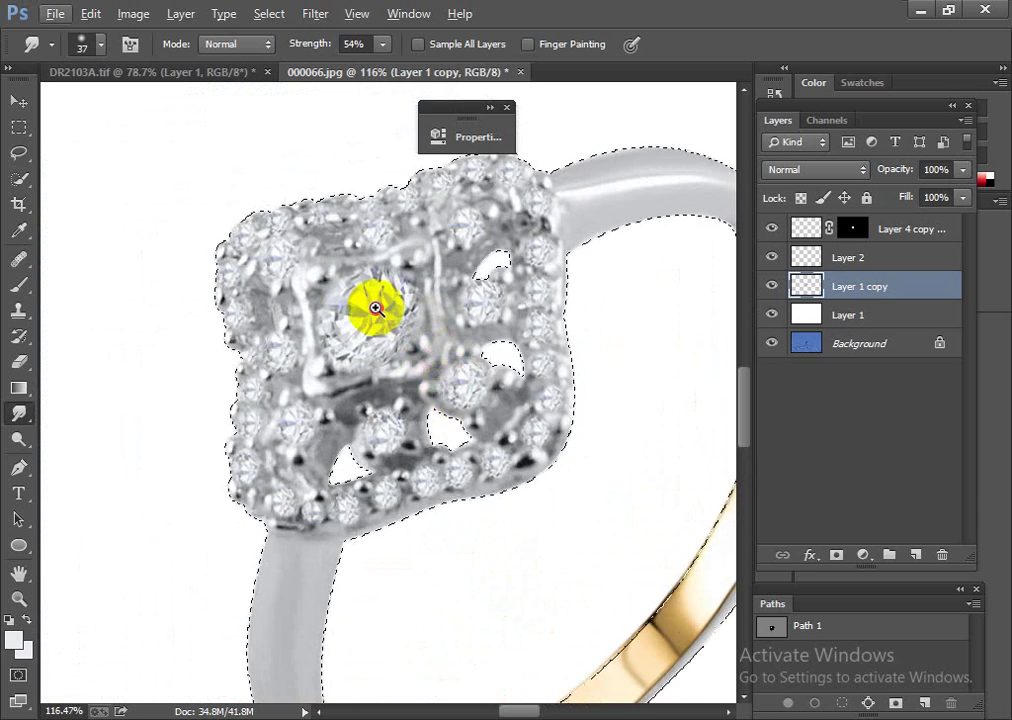
{"action": "scroll", "coordinate": [379, 300], "scroll_direction": "down", "scroll_amount": 3}
{"action": "scroll", "coordinate": [481, 424], "scroll_direction": "up", "scroll_amount": 2}
Step: Deselect and save the image as 000066.psd
{"action": "key", "text": "ctrl+d"}
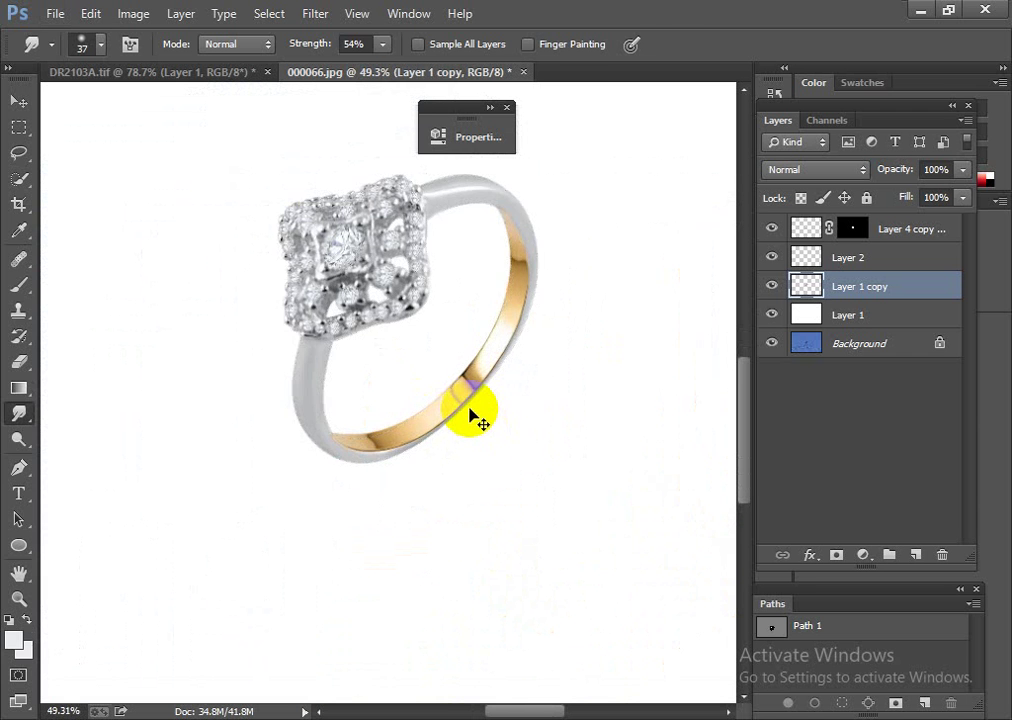
{"action": "key", "text": "ctrl+shift+s"}
{"action": "key", "text": "Return"}
Step: Fill Layer 2's ring-shaped selection with light grey in Color mode and merge it down
{"action": "scroll", "coordinate": [454, 400], "scroll_direction": "down", "scroll_amount": 2}
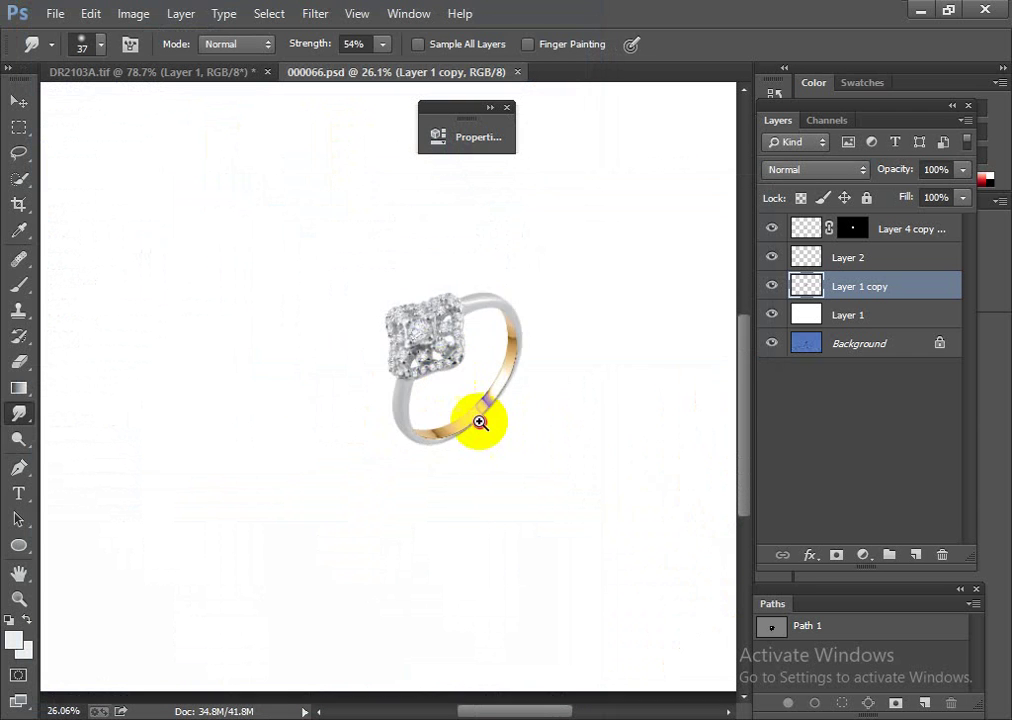
{"action": "scroll", "coordinate": [481, 420], "scroll_direction": "up", "scroll_amount": 2}
{"action": "left_click", "coordinate": [858, 268]}
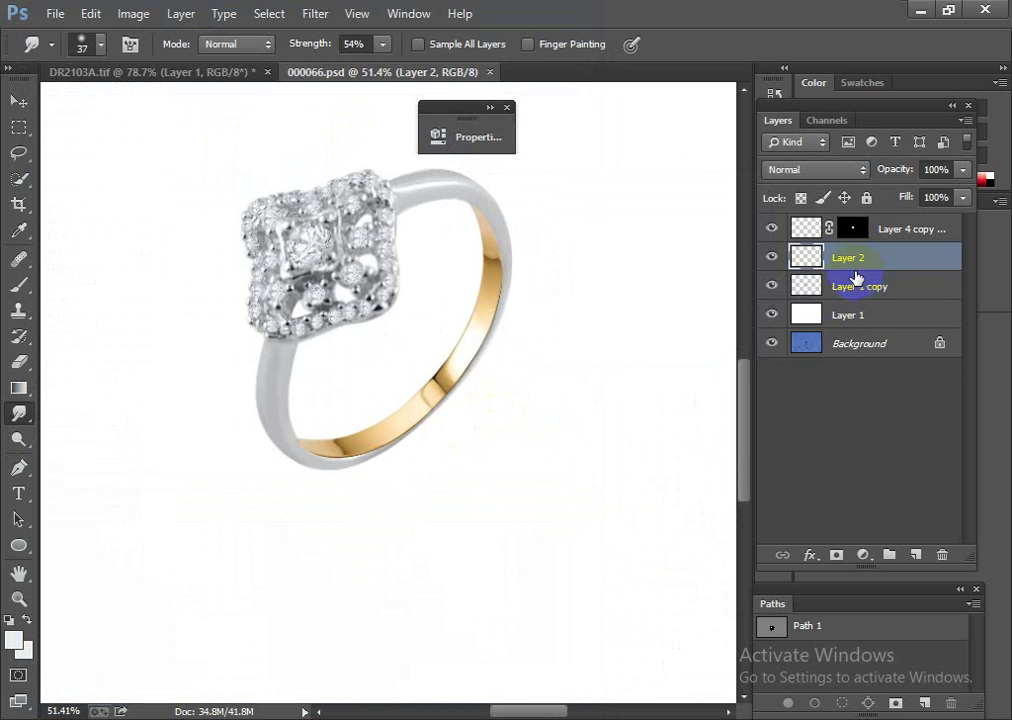
{"action": "left_click", "coordinate": [806, 257], "text": "ctrl"}
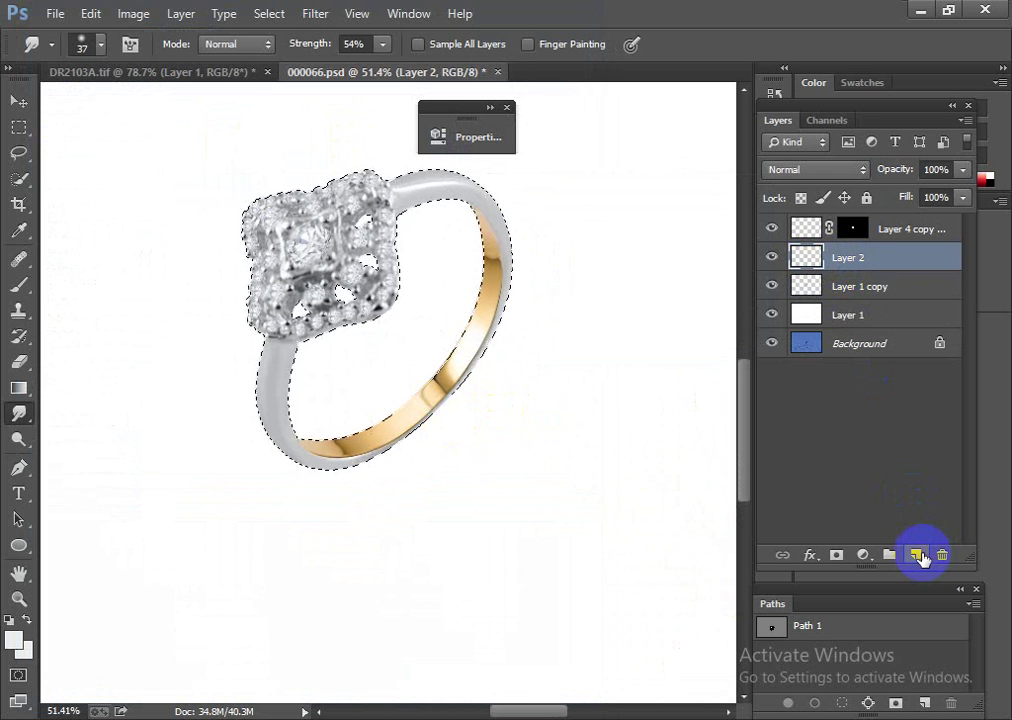
{"action": "key", "text": "alt+BackSpace"}
{"action": "left_click", "coordinate": [845, 169]}
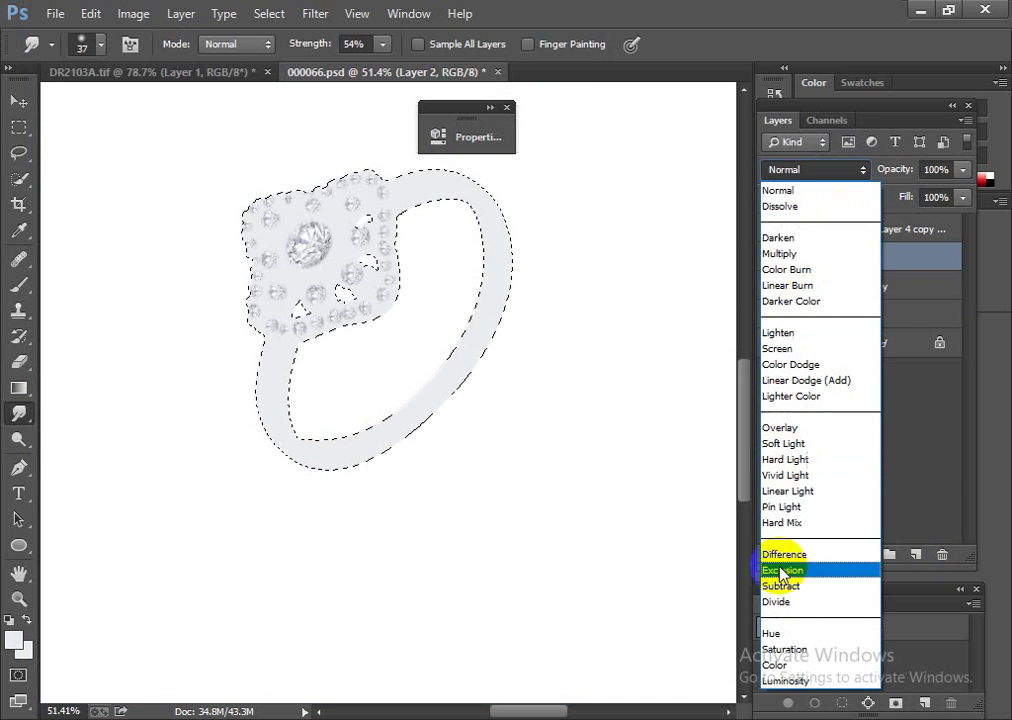
{"action": "left_click", "coordinate": [785, 665]}
{"action": "scroll", "coordinate": [407, 400], "scroll_direction": "down", "scroll_amount": 1}
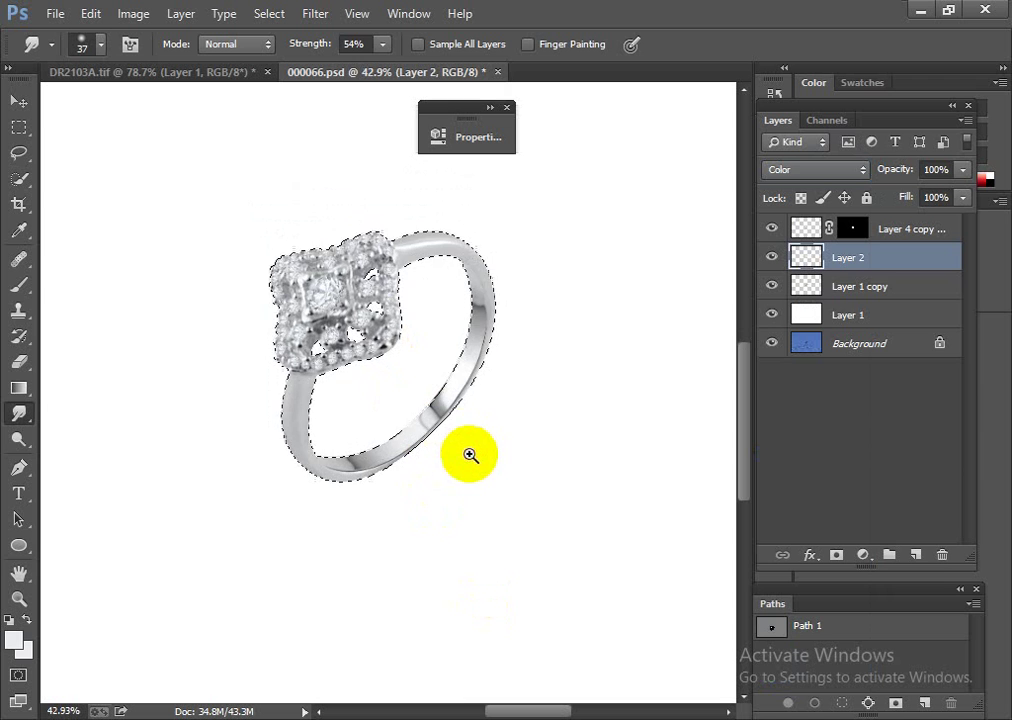
{"action": "key", "text": "ctrl+e"}
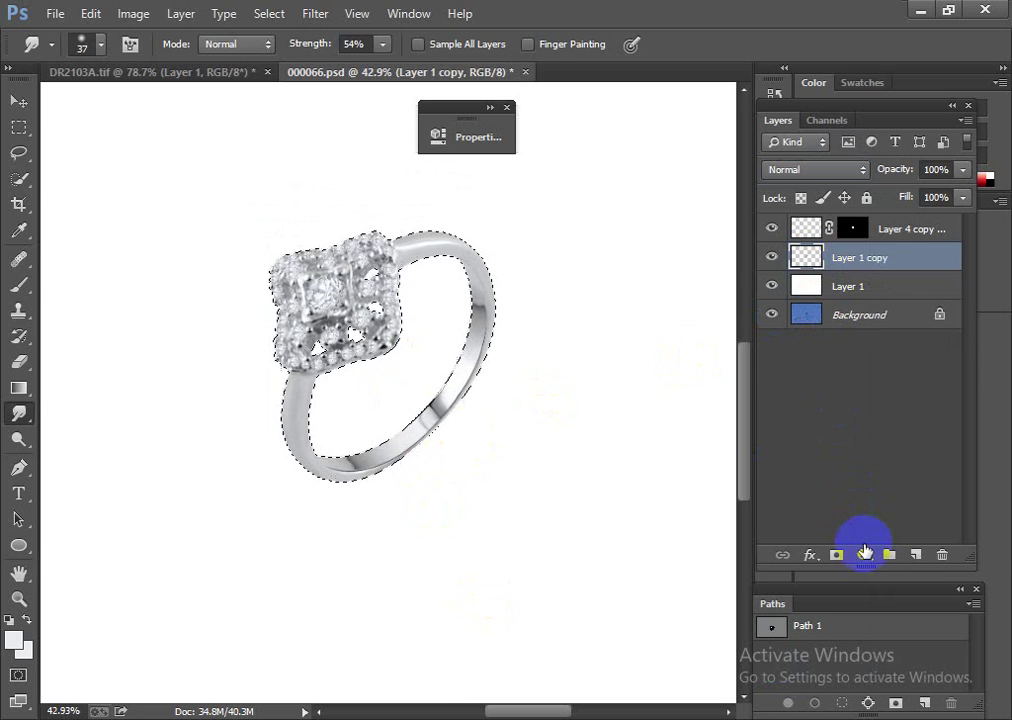
Step: Add an Exposure adjustment layer, then delete it
{"action": "left_click", "coordinate": [865, 553]}
{"action": "left_click", "coordinate": [910, 268]}
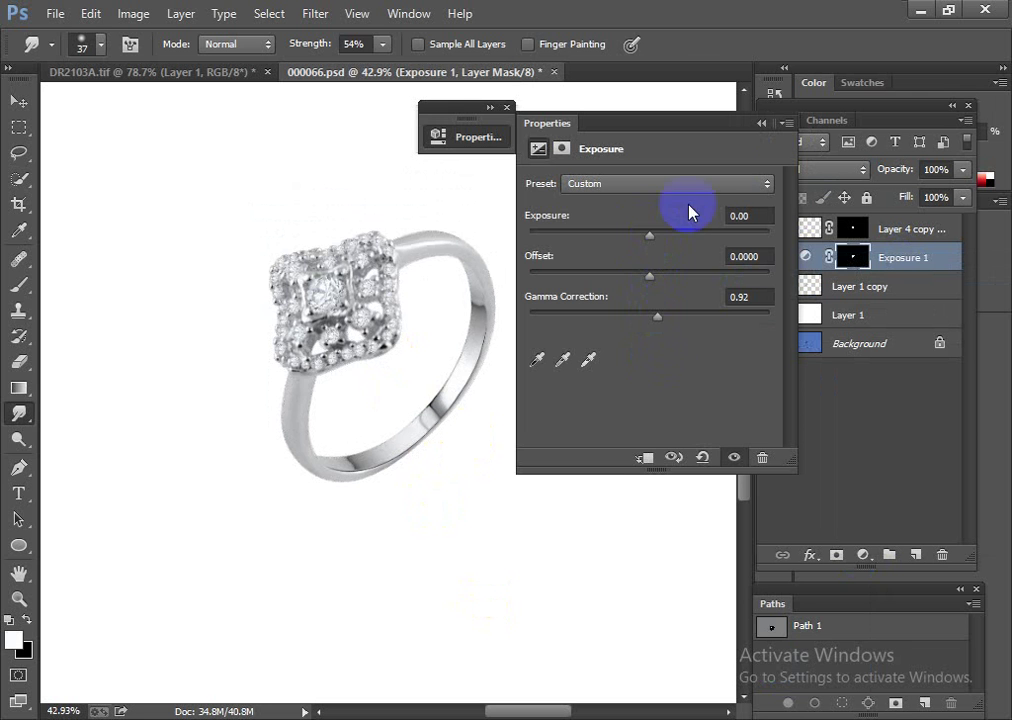
{"action": "left_click", "coordinate": [760, 136]}
{"action": "scroll", "coordinate": [455, 315], "scroll_direction": "down", "scroll_amount": 3}
{"action": "scroll", "coordinate": [455, 315], "scroll_direction": "up", "scroll_amount": 2}
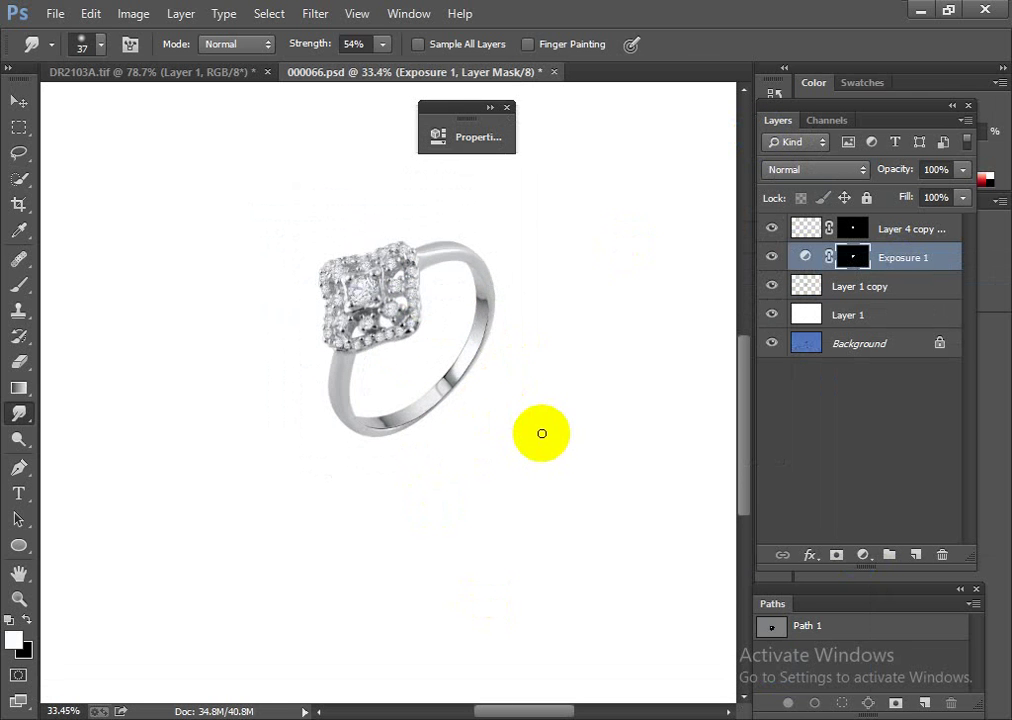
{"action": "key", "text": "Delete"}
{"action": "scroll", "coordinate": [470, 420], "scroll_direction": "down", "scroll_amount": 3}
Step: Copy the Group 2 soft shadow from DR2103A.tif into 000066.psd, then re-dock DR2103A.tif as a tab
{"action": "scroll", "coordinate": [461, 390], "scroll_direction": "up", "scroll_amount": 2}
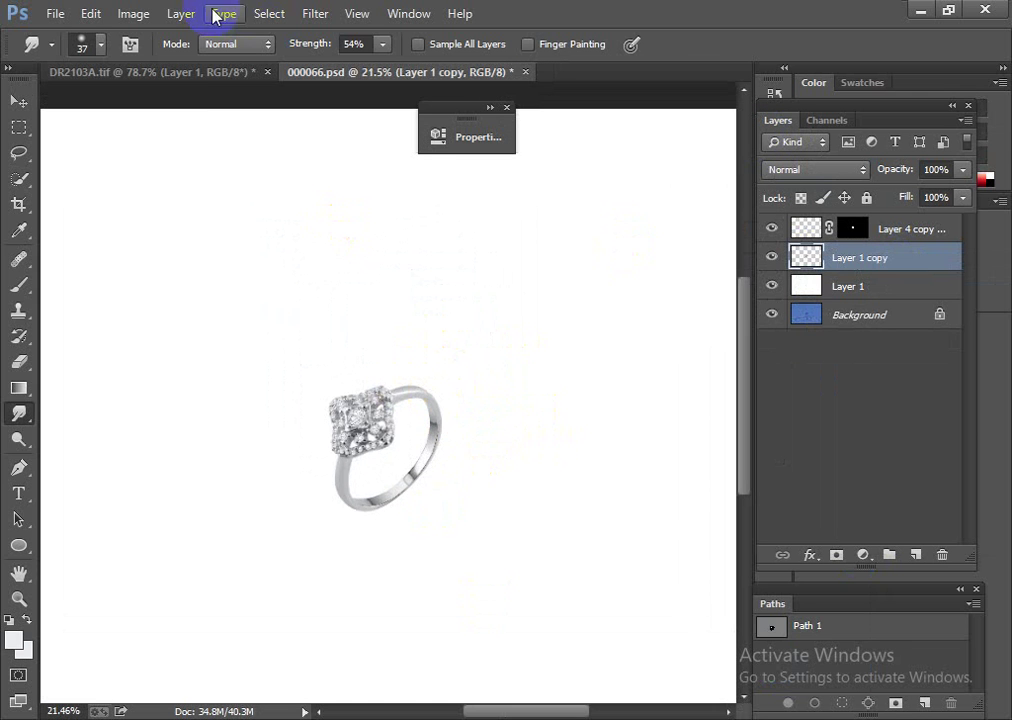
{"action": "left_click_drag", "start_coordinate": [180, 85], "coordinate": [11, 170]}
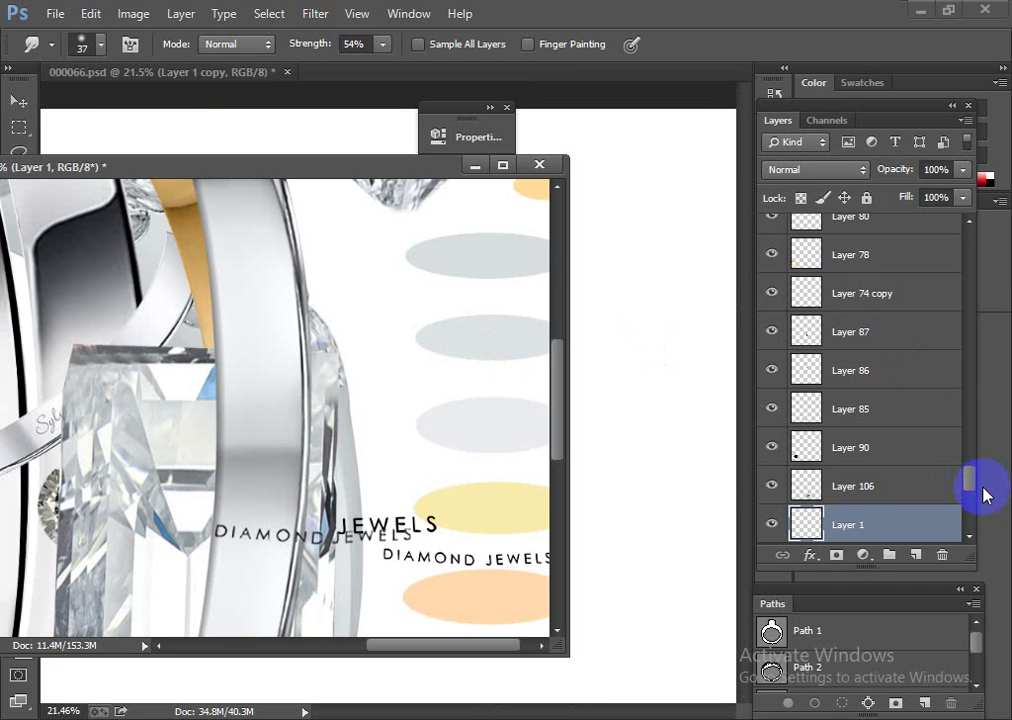
{"action": "left_click_drag", "start_coordinate": [969, 485], "coordinate": [967, 357]}
{"action": "left_click_drag", "start_coordinate": [898, 314], "coordinate": [729, 441]}
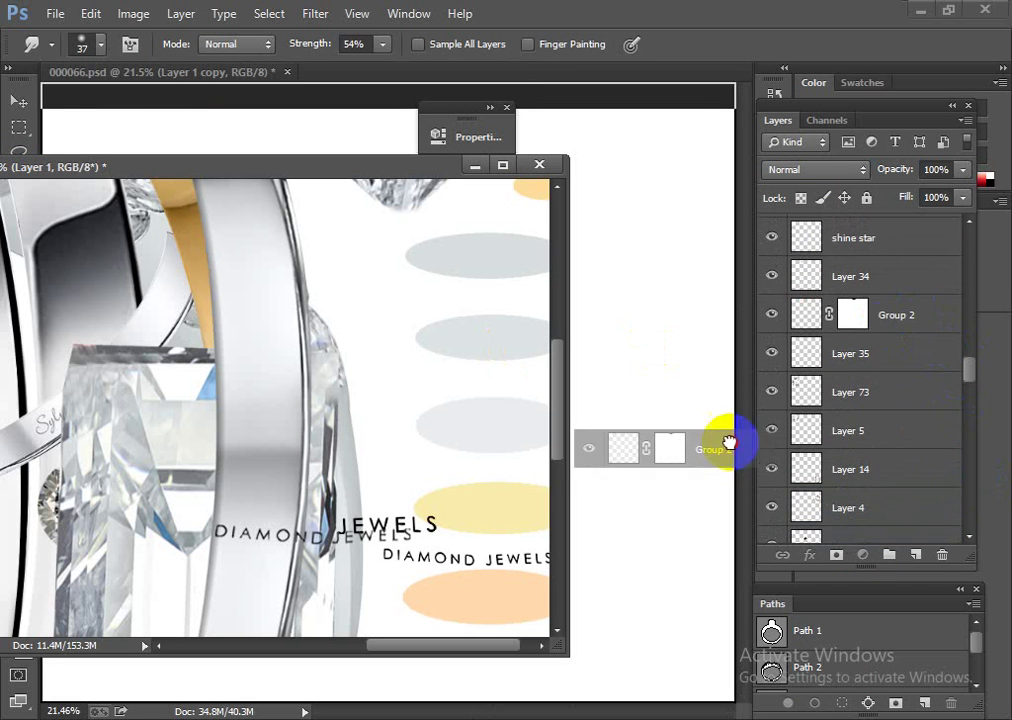
{"action": "mouse_move", "coordinate": [198, 166]}
{"action": "left_mouse_down"}
{"action": "mouse_move", "coordinate": [468, 92]}
{"action": "mouse_move", "coordinate": [226, 70]}
{"action": "left_mouse_up"}
{"action": "left_click", "coordinate": [150, 72]}
{"action": "scroll", "coordinate": [349, 279], "scroll_direction": "down", "scroll_amount": 3}
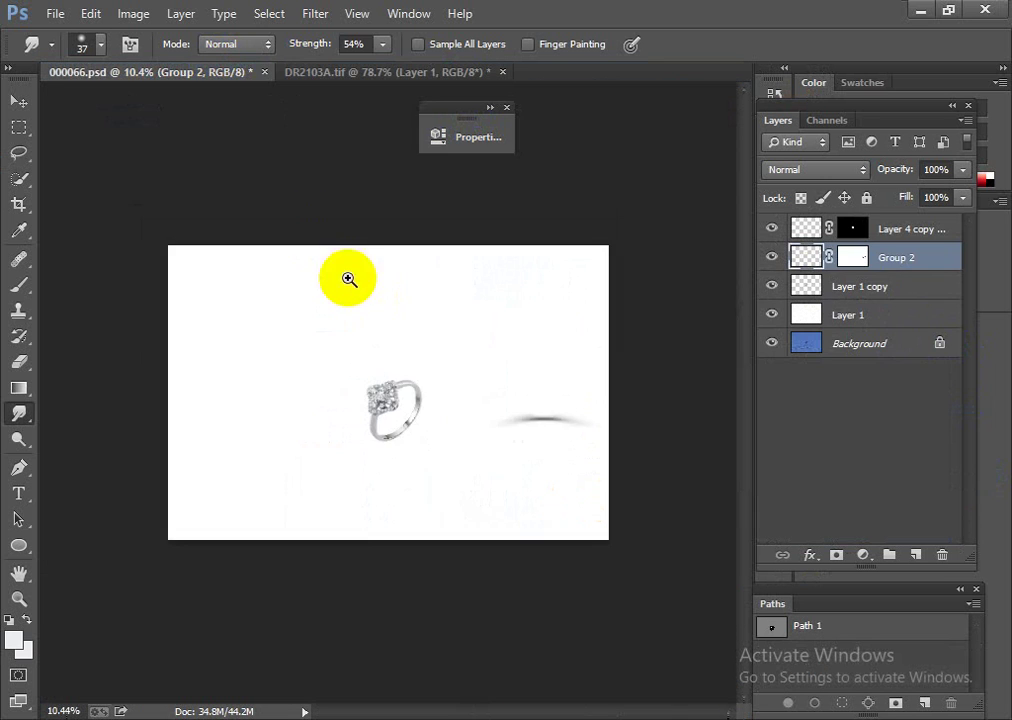
{"action": "scroll", "coordinate": [349, 279], "scroll_direction": "up", "scroll_amount": 2}
Step: Place Group 2 below Layer 1 copy and transform the shadow into a thinner, smaller diagonal under the ring
{"action": "left_click_drag", "start_coordinate": [882, 272], "coordinate": [890, 302]}
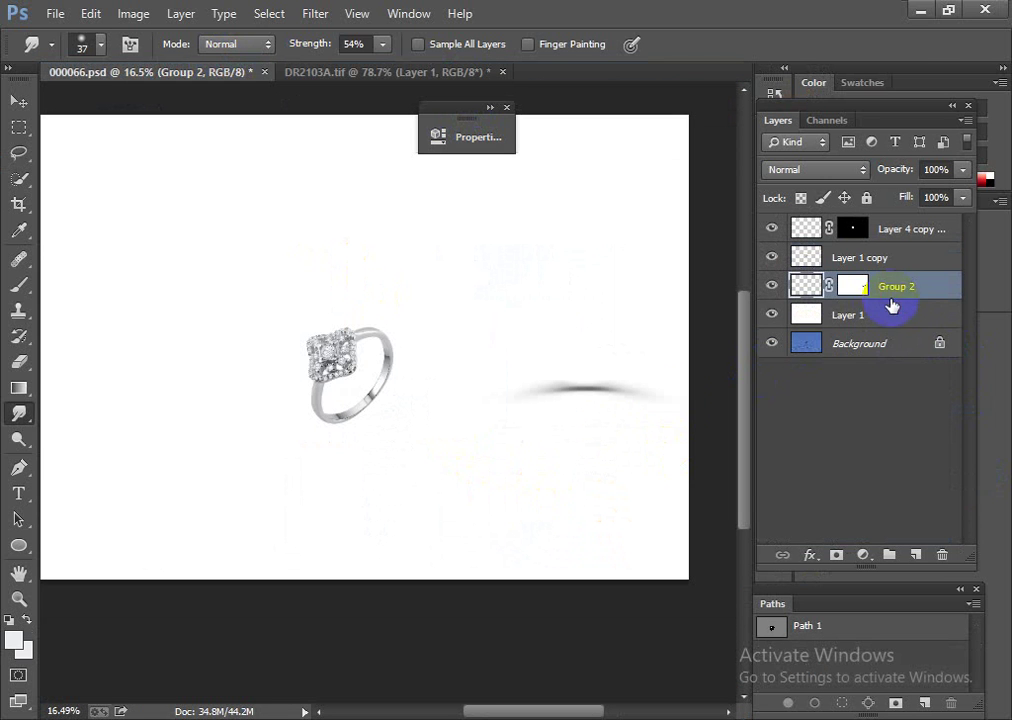
{"action": "key", "text": "ctrl+t"}
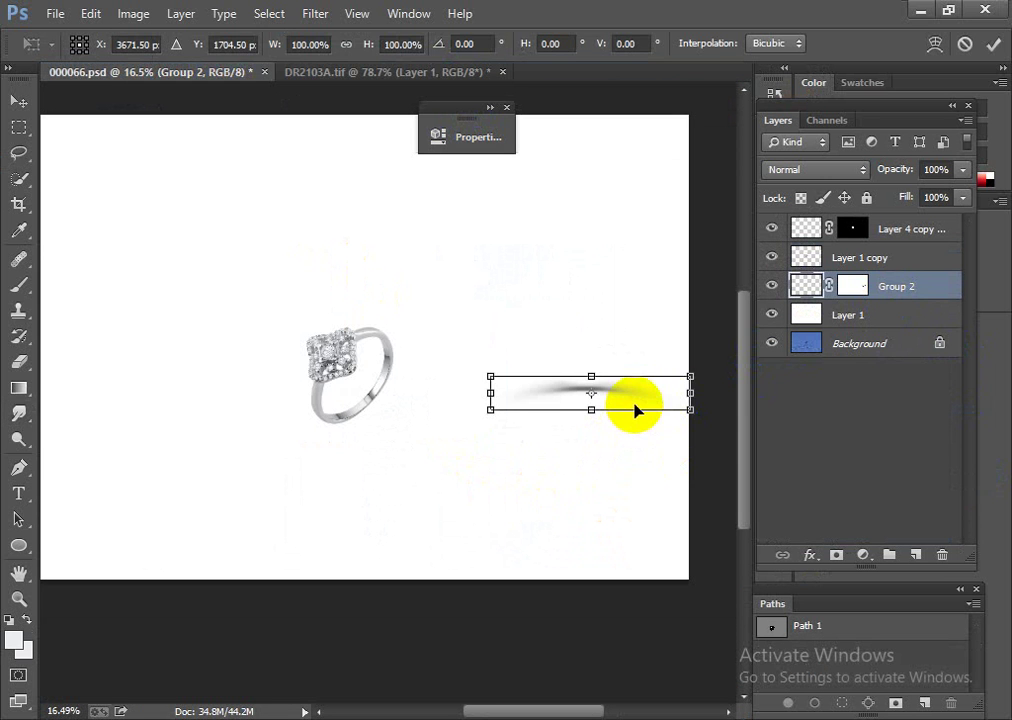
{"action": "mouse_move", "coordinate": [636, 410]}
{"action": "left_mouse_down"}
{"action": "mouse_move", "coordinate": [542, 407]}
{"action": "mouse_move", "coordinate": [420, 436]}
{"action": "left_mouse_up"}
{"action": "scroll", "coordinate": [420, 436], "scroll_direction": "up", "scroll_amount": 3}
{"action": "left_click_drag", "start_coordinate": [610, 425], "coordinate": [517, 287]}
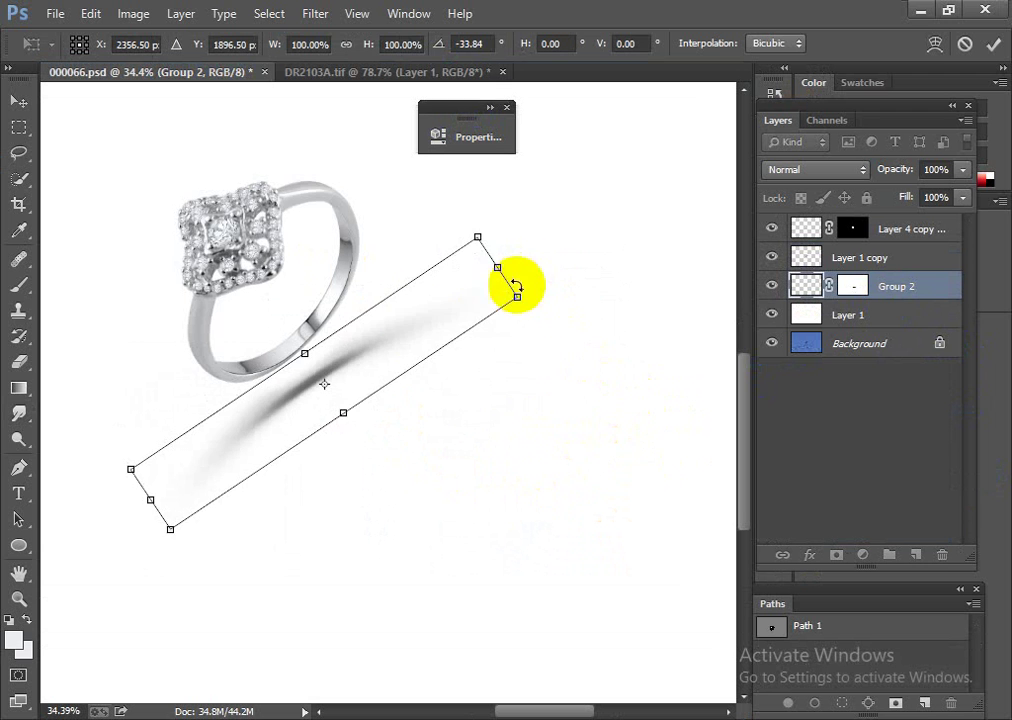
{"action": "mouse_move", "coordinate": [407, 330]}
{"action": "left_mouse_down"}
{"action": "mouse_move", "coordinate": [409, 287]}
{"action": "mouse_move", "coordinate": [458, 269]}
{"action": "left_mouse_up"}
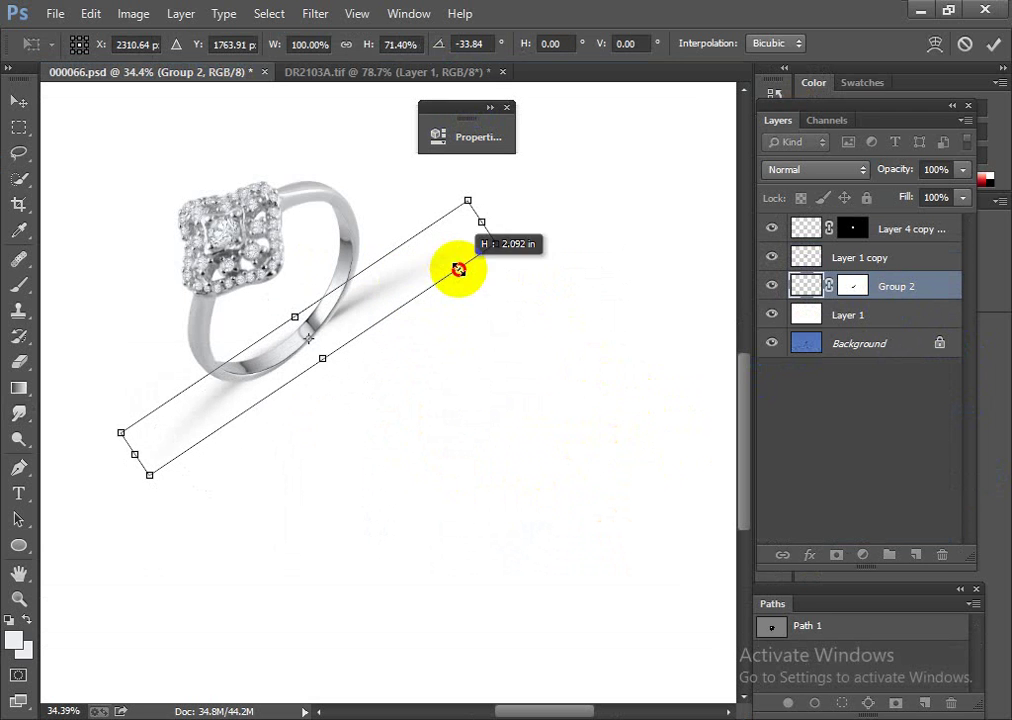
{"action": "left_click_drag", "start_coordinate": [380, 298], "coordinate": [473, 273]}
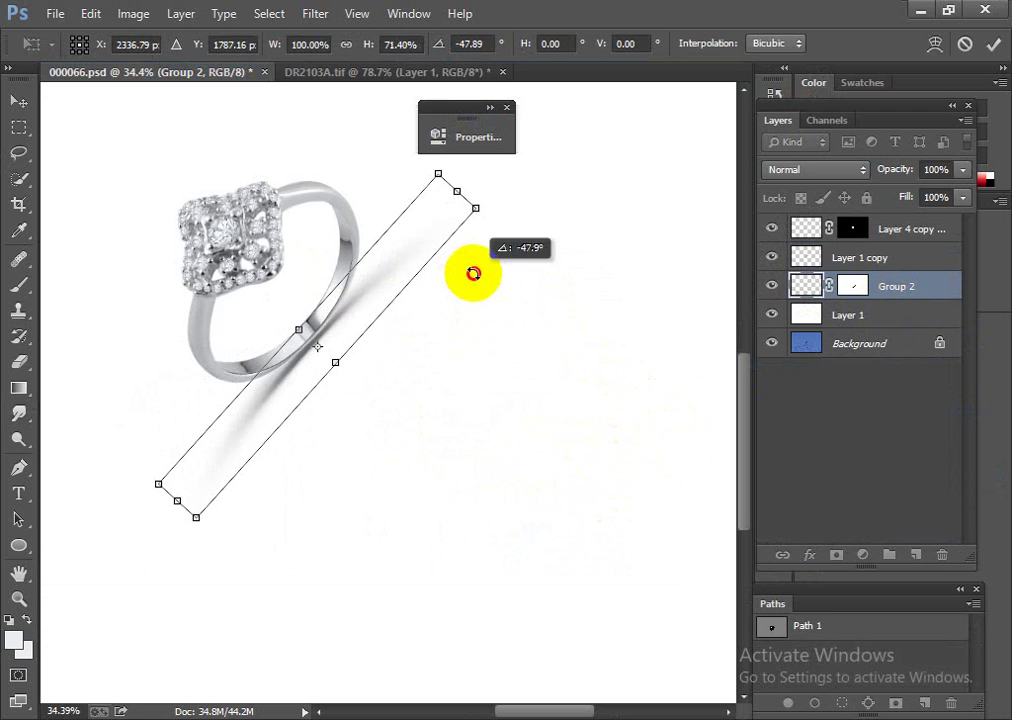
{"action": "left_click_drag", "start_coordinate": [475, 208], "coordinate": [431, 246]}
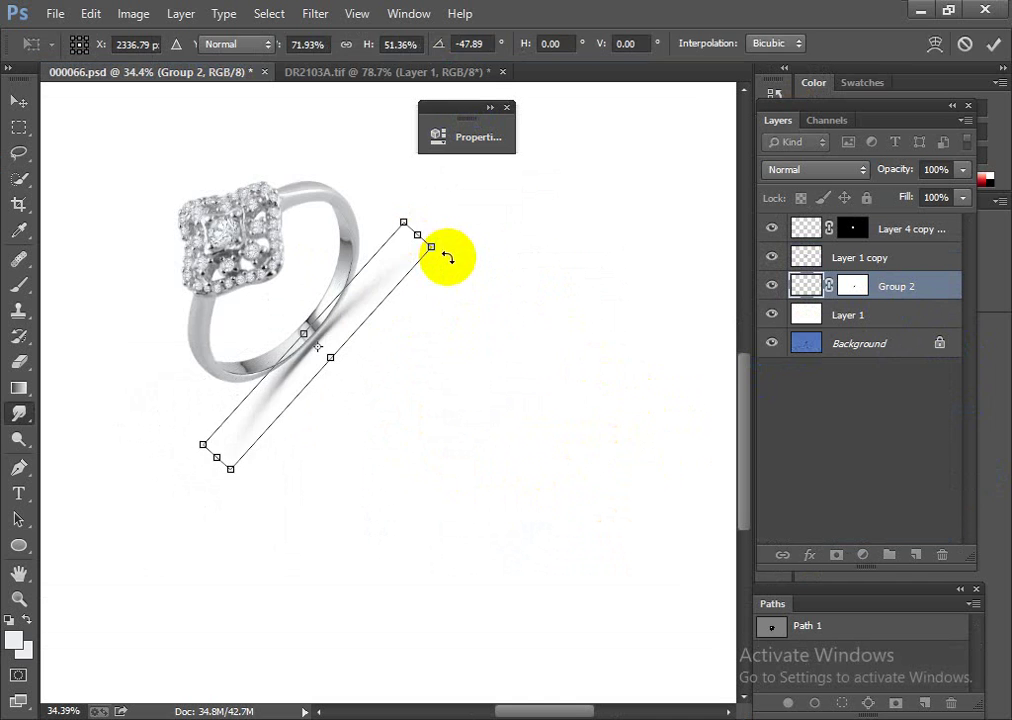
{"action": "key", "text": "Return"}
{"action": "scroll", "coordinate": [380, 332], "scroll_direction": "down", "scroll_amount": 1}
{"action": "scroll", "coordinate": [411, 339], "scroll_direction": "up", "scroll_amount": 1}
Step: Undo that transform and redo it as a diagonal streak shrunk to about 60 percent just below the ring
{"action": "key", "text": "ctrl+z"}
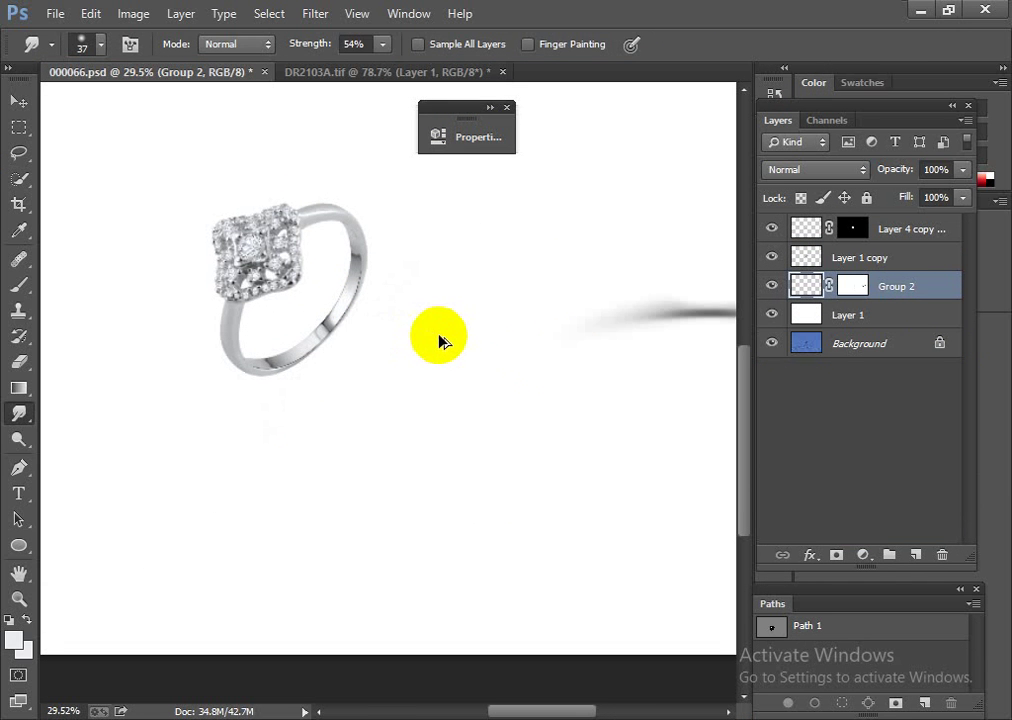
{"action": "key", "text": "ctrl+t"}
{"action": "mouse_move", "coordinate": [648, 343]}
{"action": "left_mouse_down"}
{"action": "mouse_move", "coordinate": [407, 350]}
{"action": "mouse_move", "coordinate": [330, 380]}
{"action": "left_mouse_up"}
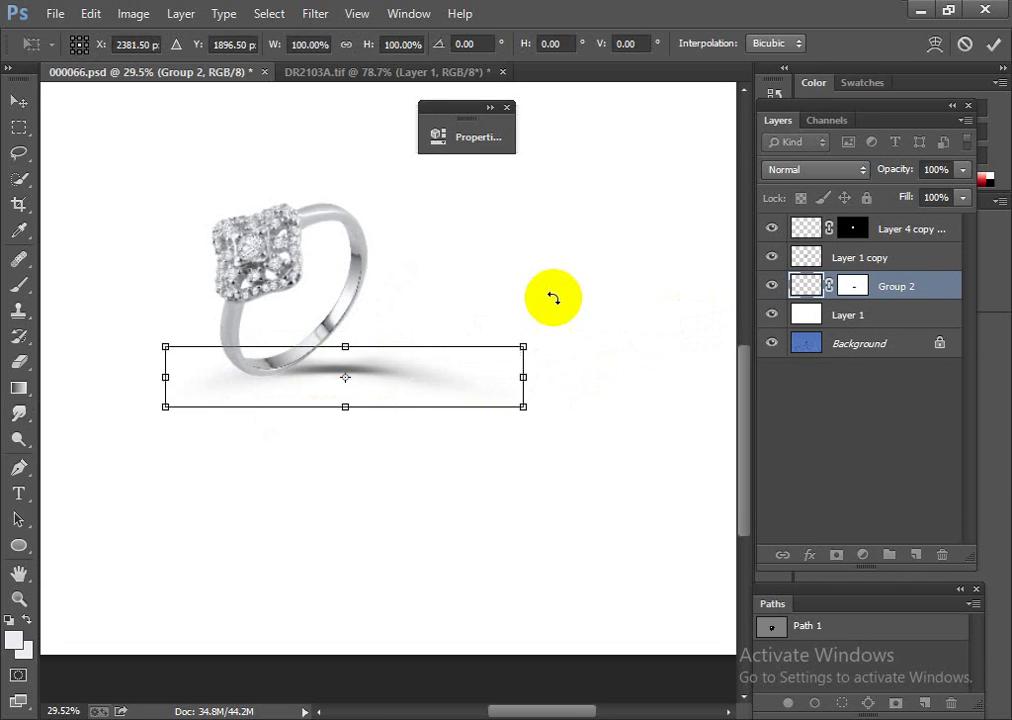
{"action": "left_click_drag", "start_coordinate": [553, 297], "coordinate": [416, 215]}
{"action": "mouse_move", "coordinate": [495, 278]}
{"action": "left_mouse_down"}
{"action": "mouse_move", "coordinate": [425, 282]}
{"action": "mouse_move", "coordinate": [423, 305]}
{"action": "left_mouse_up"}
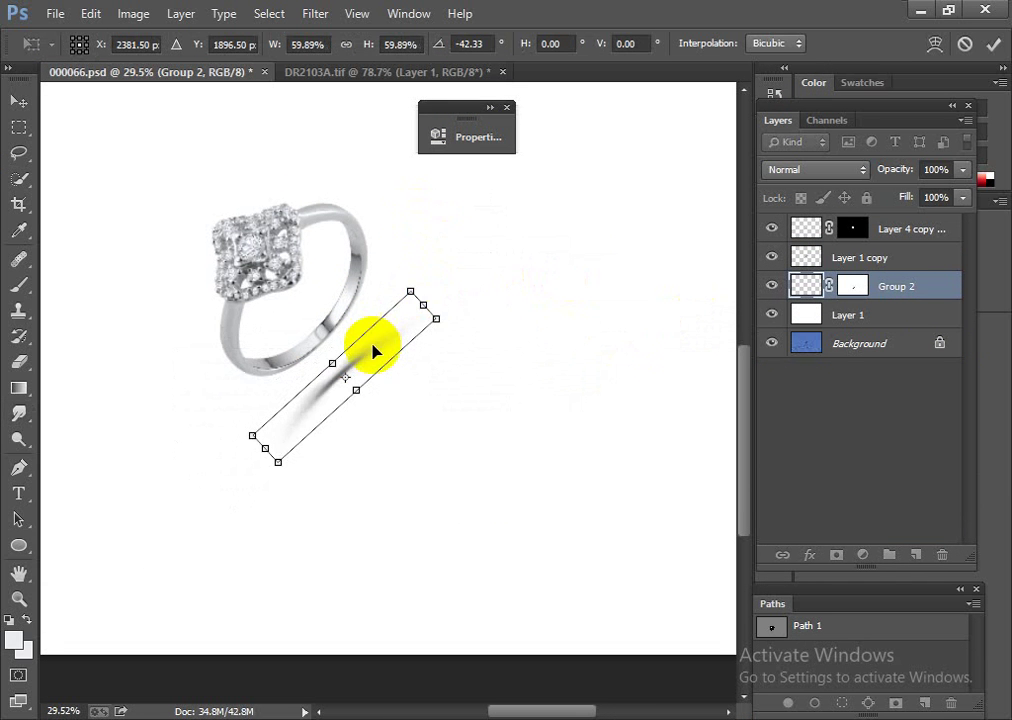
{"action": "mouse_move", "coordinate": [373, 350]}
{"action": "left_mouse_down"}
{"action": "mouse_move", "coordinate": [364, 312]}
{"action": "mouse_move", "coordinate": [382, 288]}
{"action": "left_mouse_up"}
{"action": "scroll", "coordinate": [362, 353], "scroll_direction": "up", "scroll_amount": 4}
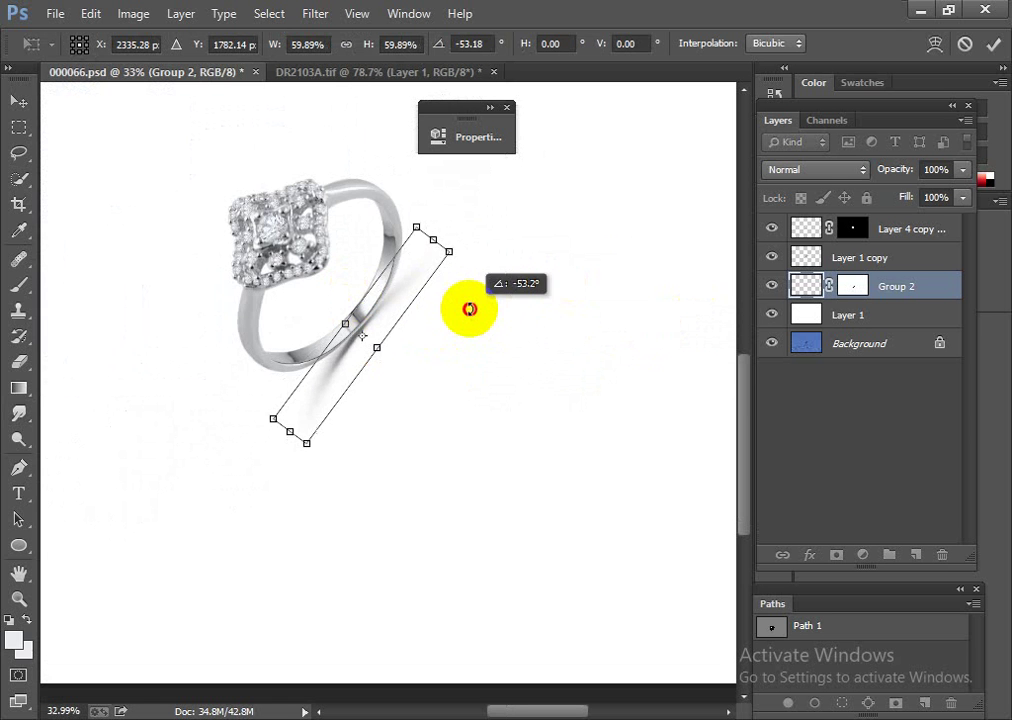
{"action": "key", "text": "Return"}
{"action": "mouse_move", "coordinate": [490, 390]}
{"action": "left_mouse_down"}
{"action": "mouse_move", "coordinate": [422, 407]}
{"action": "mouse_move", "coordinate": [447, 474]}
{"action": "mouse_move", "coordinate": [555, 499]}
{"action": "left_mouse_up"}
{"action": "left_click", "coordinate": [770, 343]}
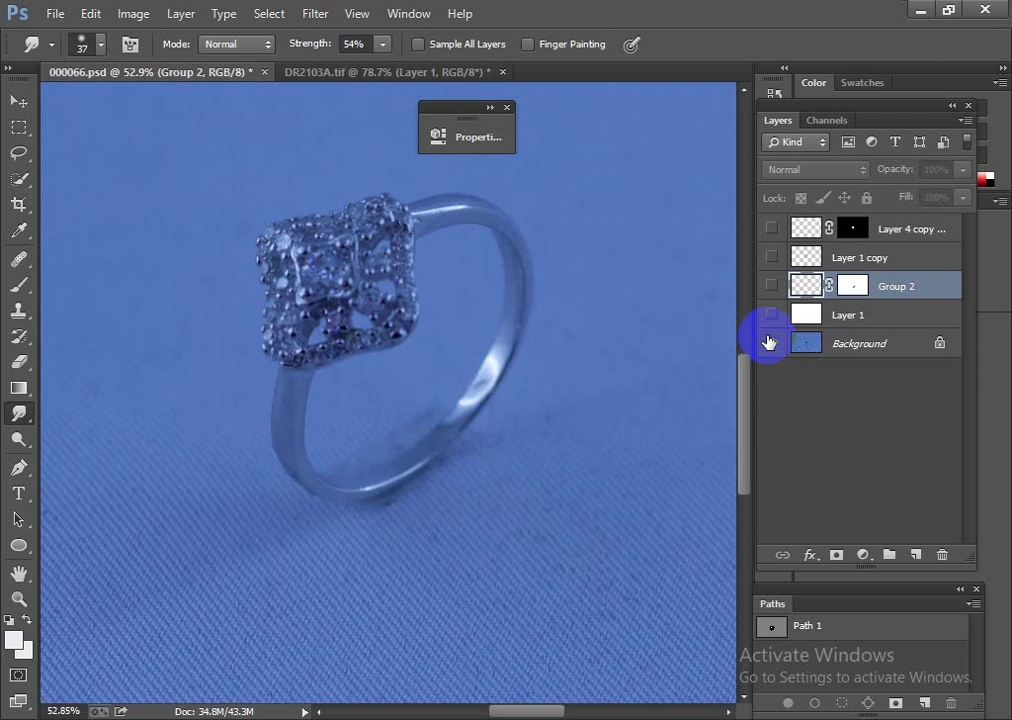
{"action": "left_click", "coordinate": [768, 343]}
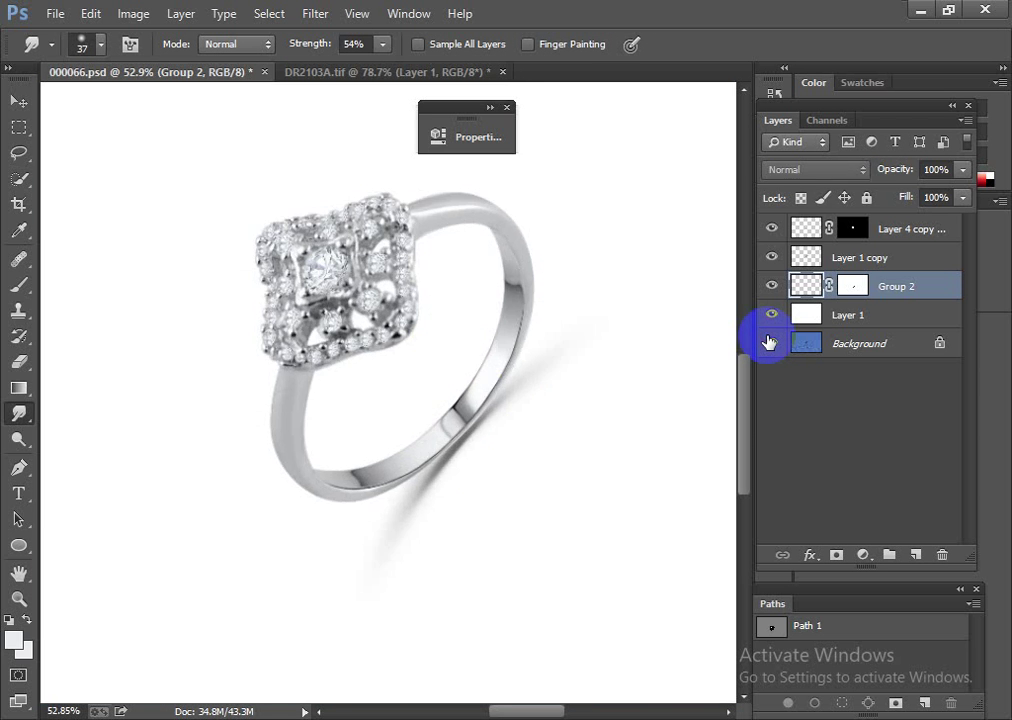
{"action": "left_click", "coordinate": [768, 343], "text": "alt"}
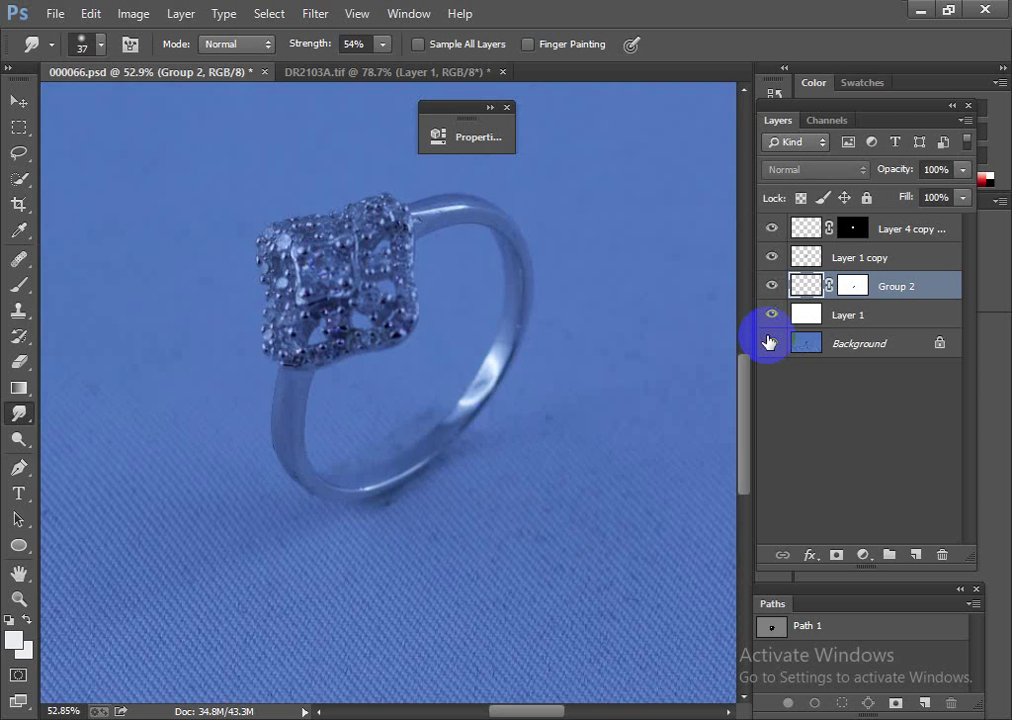
{"action": "left_click", "coordinate": [768, 343], "text": "alt"}
{"action": "left_click", "coordinate": [768, 343], "text": "alt"}
{"action": "left_click", "coordinate": [768, 343], "text": "alt"}
{"action": "mouse_move", "coordinate": [621, 384]}
{"action": "left_mouse_down"}
{"action": "mouse_move", "coordinate": [463, 413]}
{"action": "mouse_move", "coordinate": [368, 339]}
{"action": "mouse_move", "coordinate": [387, 406]}
{"action": "mouse_move", "coordinate": [519, 430]}
{"action": "left_mouse_up"}
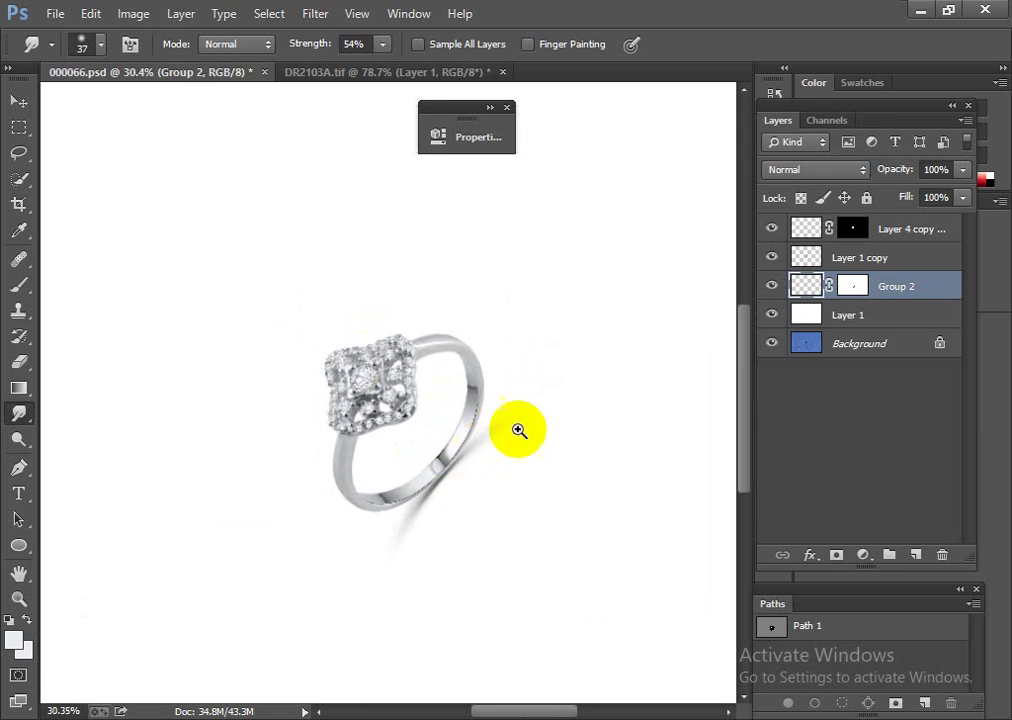
{"action": "left_click", "coordinate": [772, 345], "text": "alt"}
{"action": "left_click", "coordinate": [772, 345], "text": "alt"}
{"action": "mouse_move", "coordinate": [479, 501]}
{"action": "left_mouse_down"}
{"action": "mouse_move", "coordinate": [461, 481]}
{"action": "mouse_move", "coordinate": [648, 669]}
{"action": "left_mouse_up"}
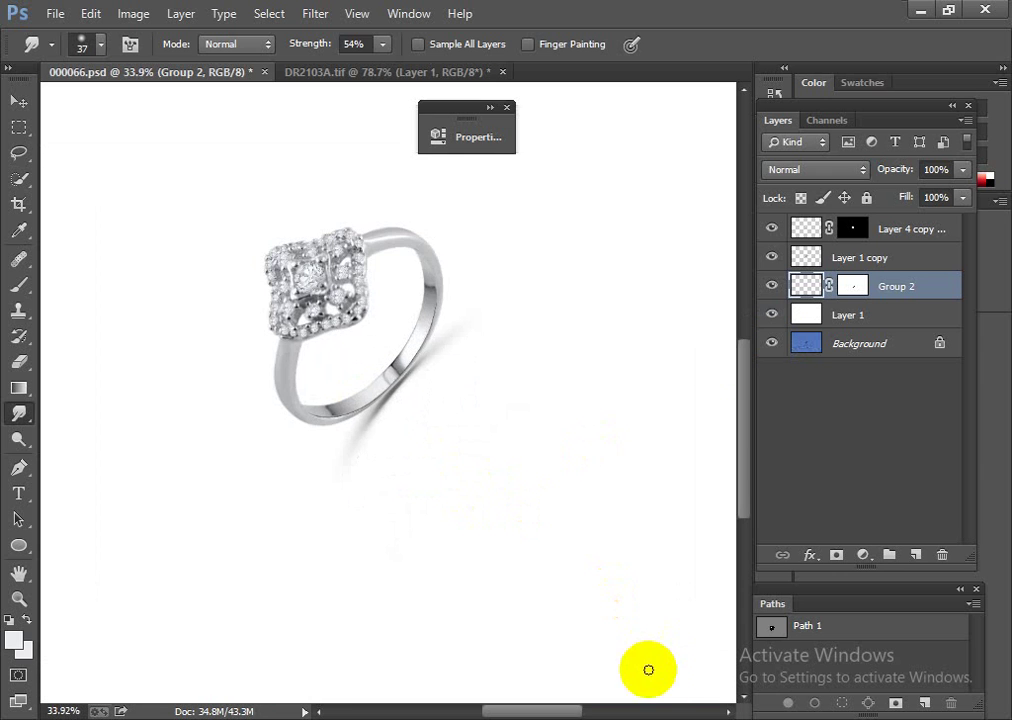